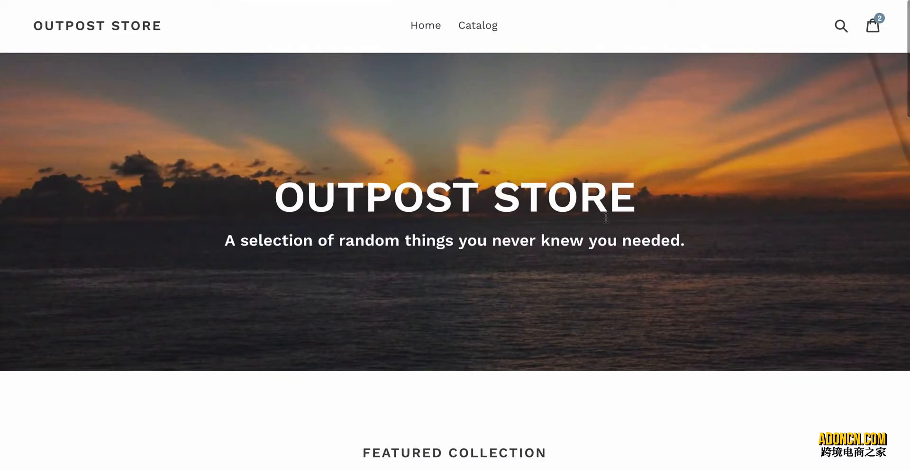
Check the Facebook pixel on the Outpost Store home page with Facebook Pixel Helper.
click(868, 0)
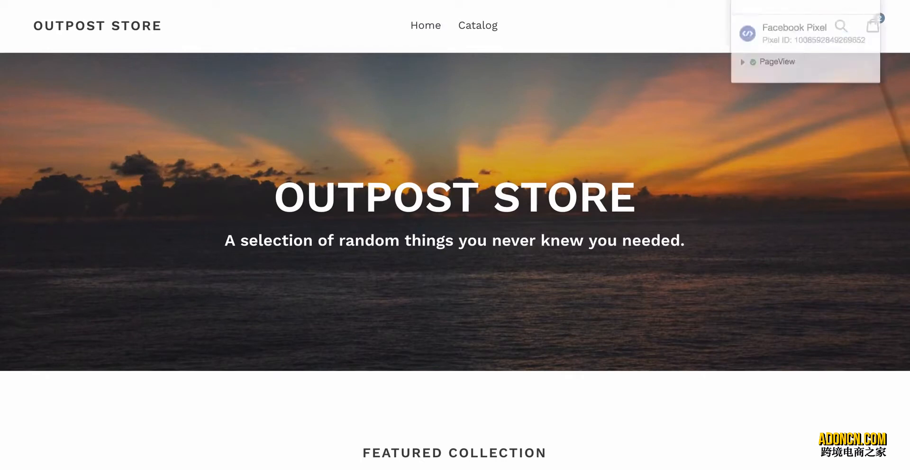
click(748, 234)
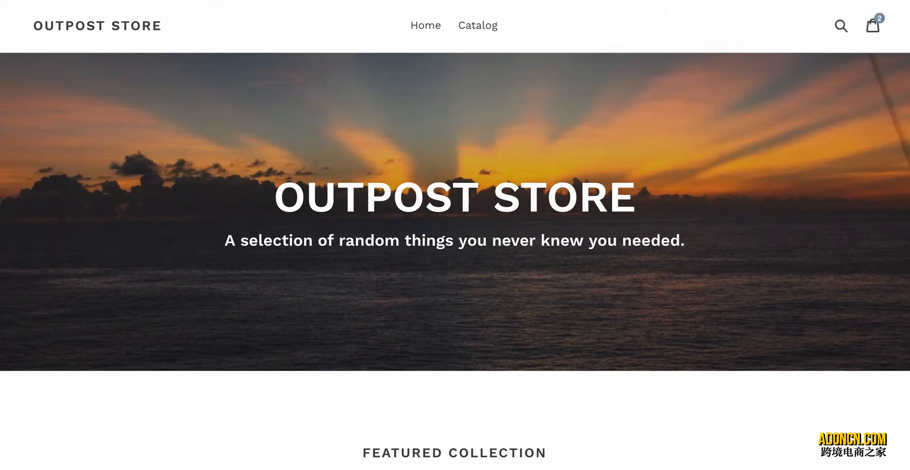
click(868, 0)
scroll(797, 160, up, 1)
scroll(797, 160, down, 2)
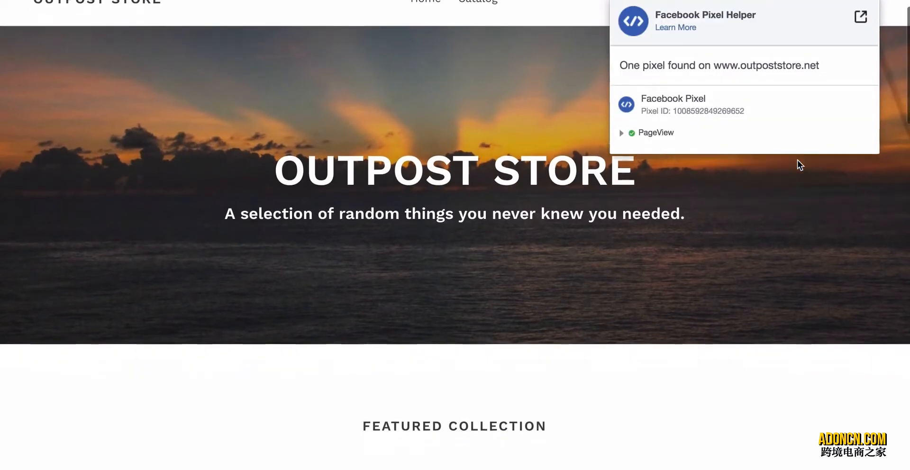
scroll(796, 160, down, 10)
scroll(797, 160, up, 15)
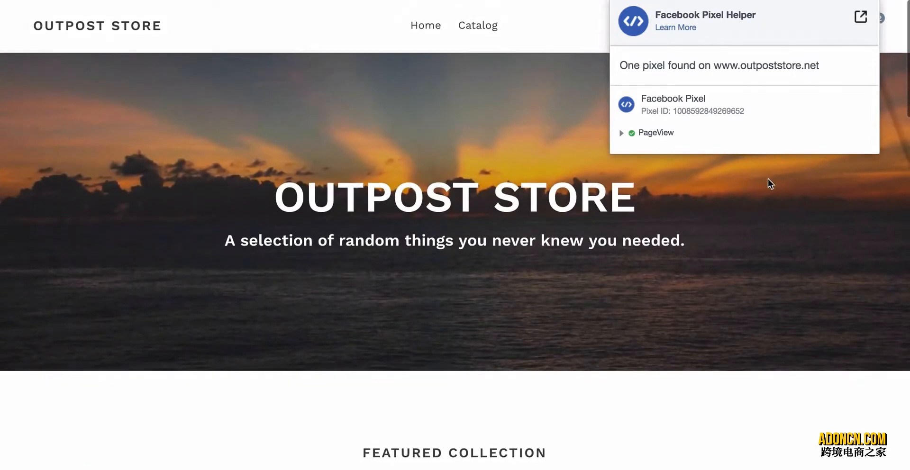
click(768, 179)
Look through the store's home page and open the Full Face Snorkelling Mask product.
scroll(767, 179, down, 10)
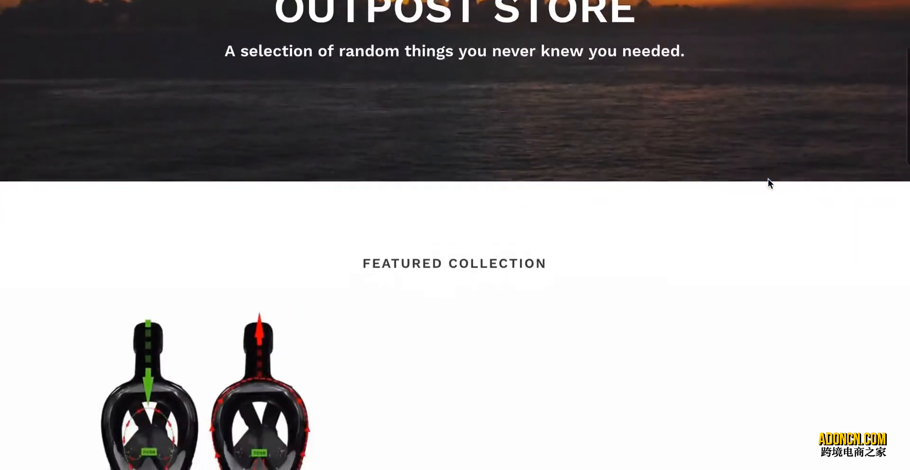
scroll(768, 179, up, 10)
scroll(768, 179, down, 13)
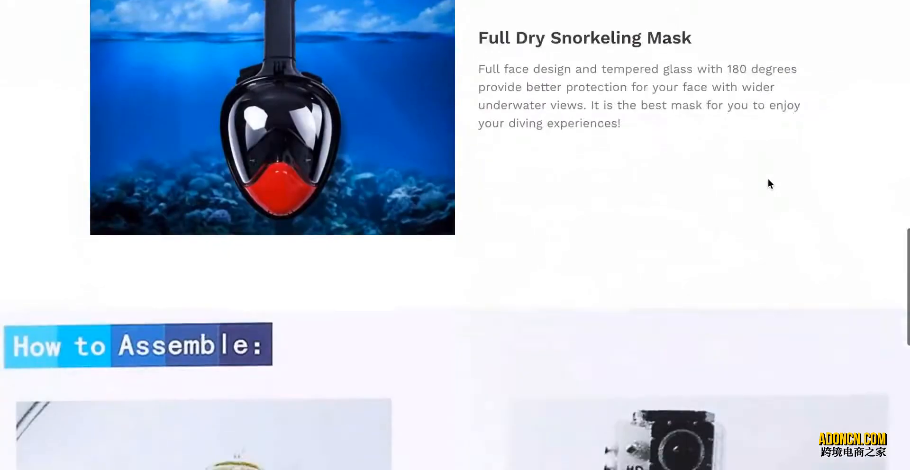
scroll(767, 180, up, 10)
scroll(767, 181, down, 9)
scroll(760, 226, up, 9)
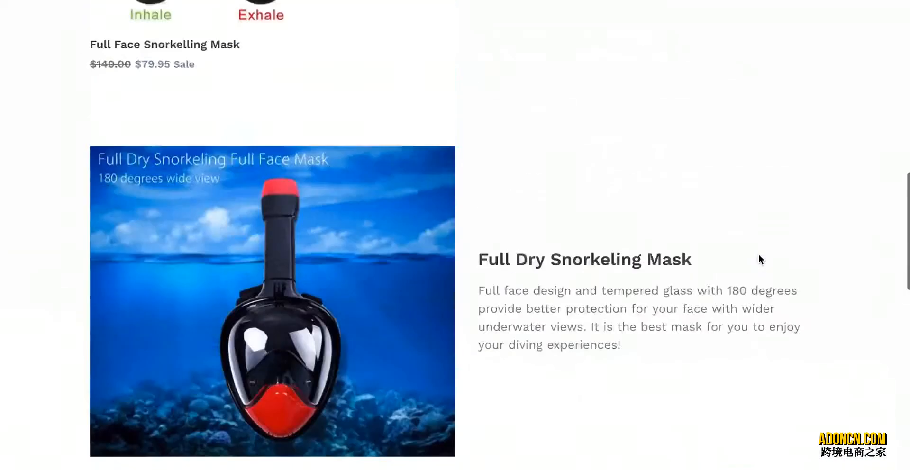
scroll(367, 358, down, 5)
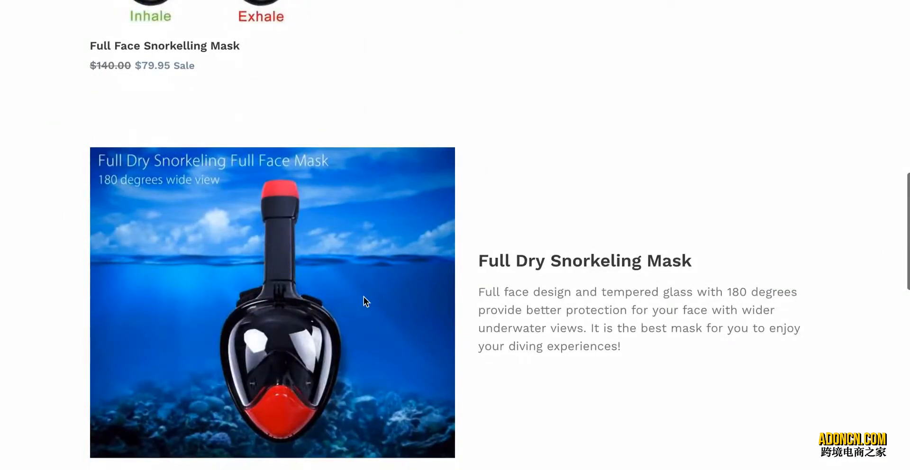
scroll(248, 96, up, 4)
click(199, 117)
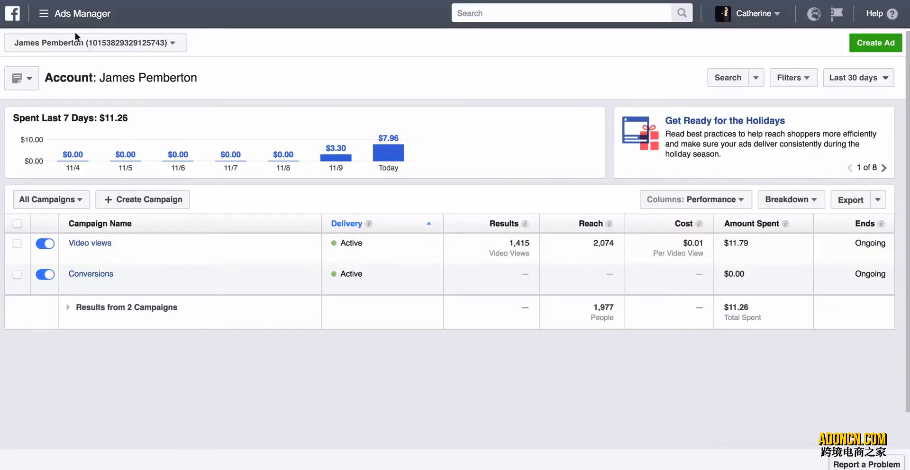
Go to the ad account's Audiences page in Facebook Ads Manager and dismiss the tip about sharing audiences.
click(44, 14)
click(101, 226)
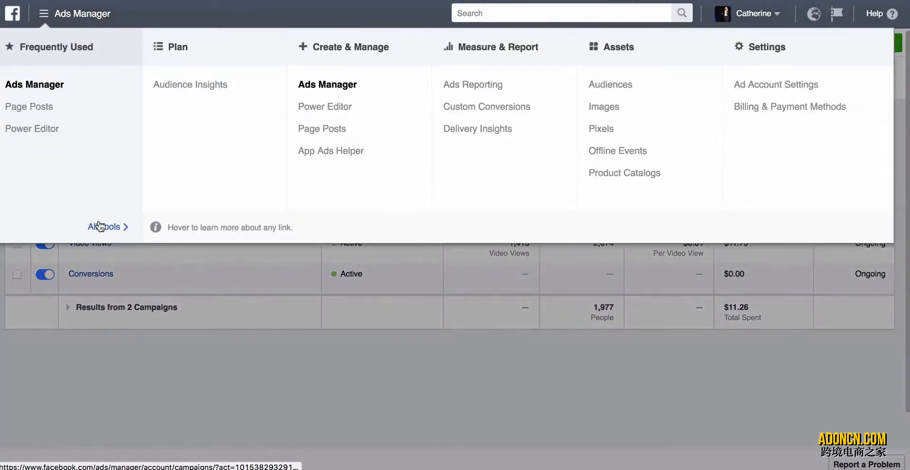
click(601, 85)
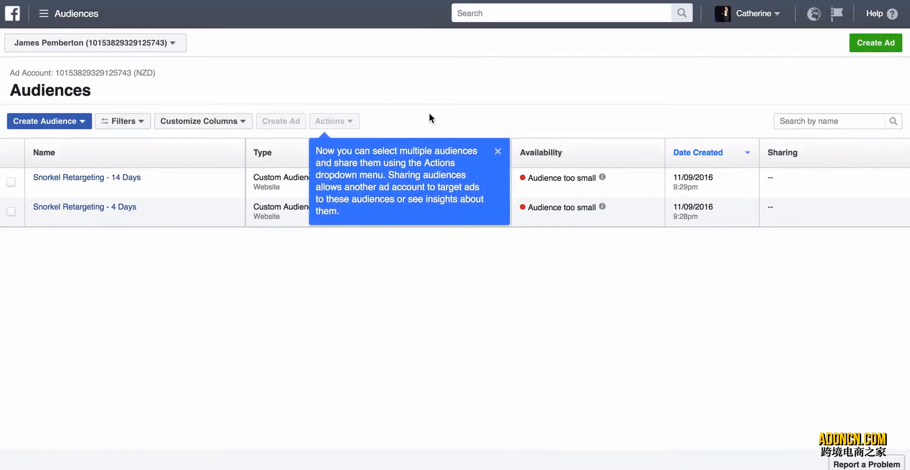
click(497, 152)
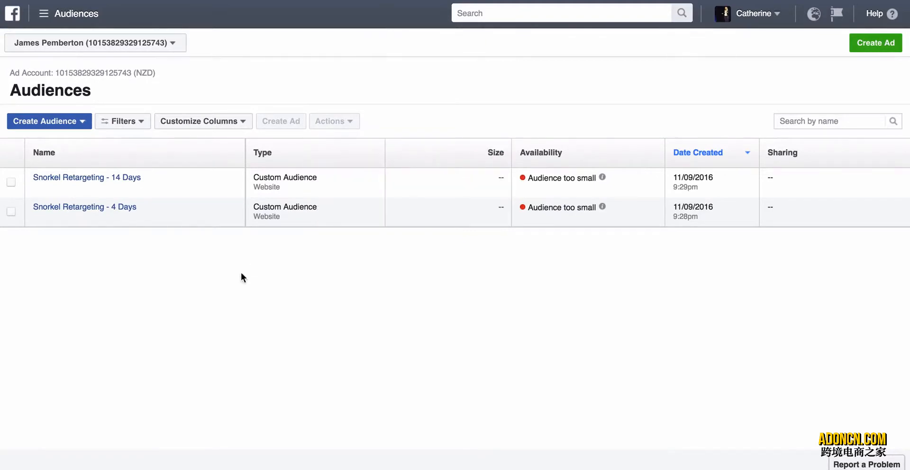
Start a custom audience from website traffic, targeting people who visit specific web pages.
click(80, 121)
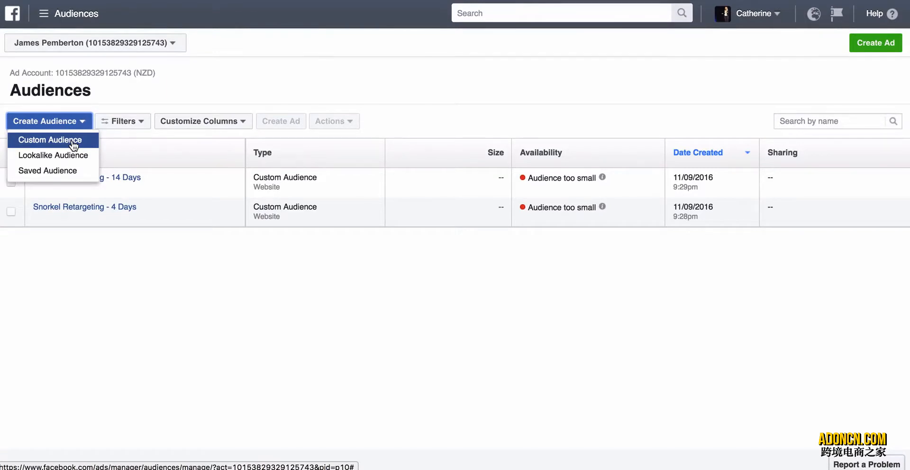
click(73, 142)
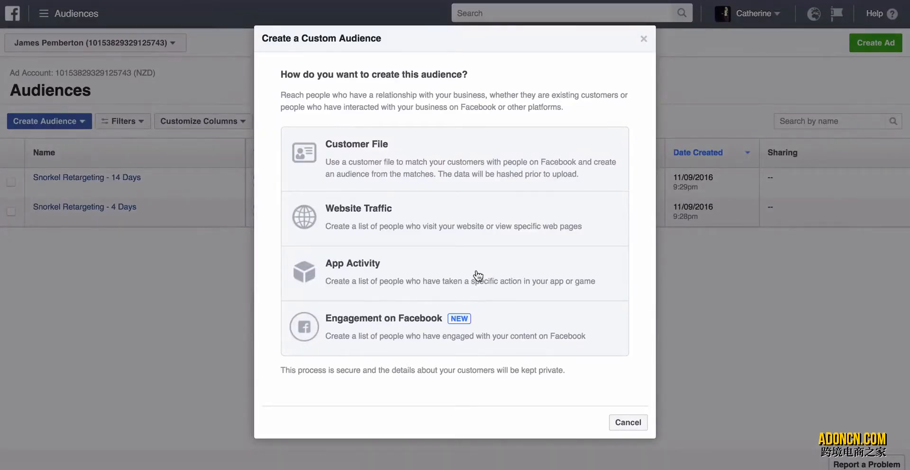
click(399, 218)
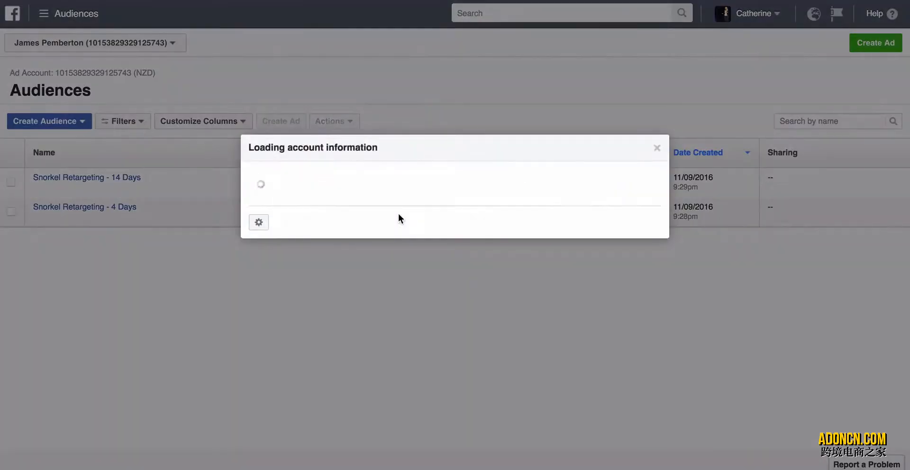
click(412, 174)
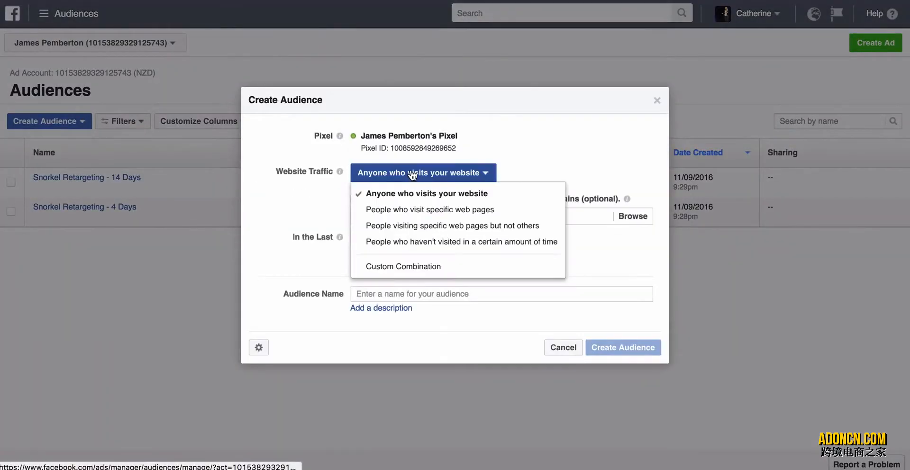
click(455, 210)
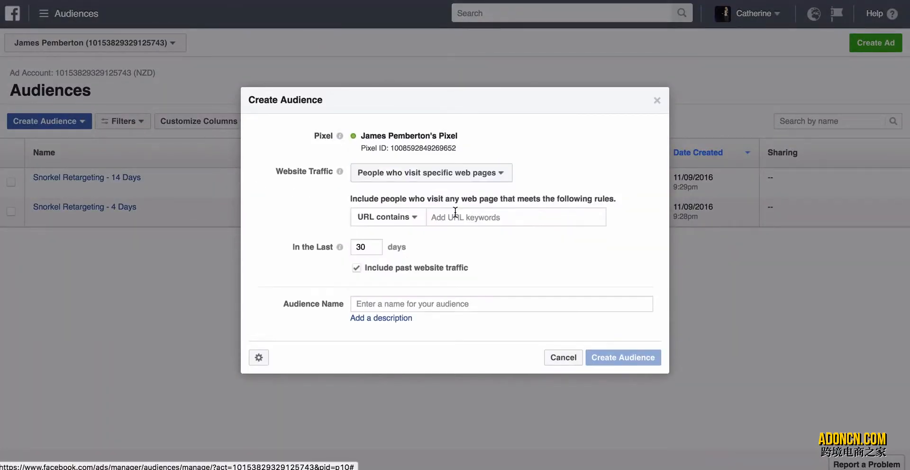
click(391, 220)
click(398, 236)
click(467, 221)
text(https://www.outpoststore.net/collections/frontpage/products/full-face-snorkelling-mask)
Try time windows of 180 and 30 days for the website audience.
click(364, 247)
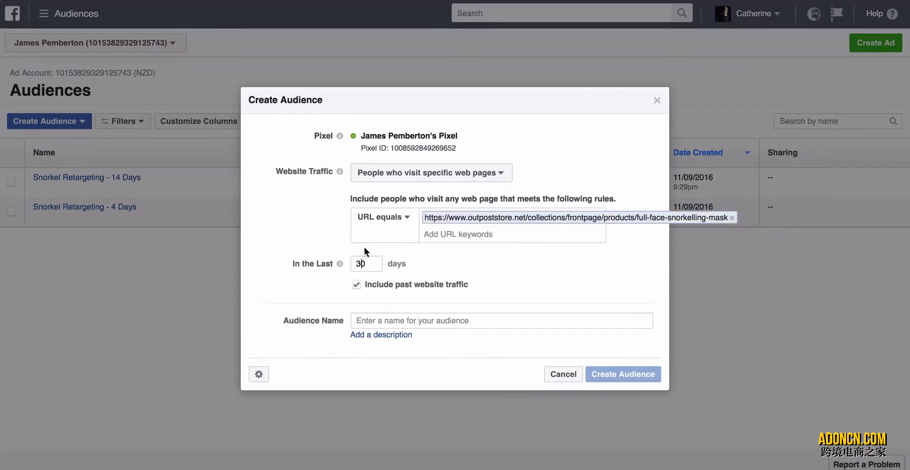
double_click(368, 264)
text(180)
double_click(362, 263)
text(30)
Create the website audience with a 10-day window and the name "Retargeting Snorkel - 10 Days".
drag(370, 263, 352, 264)
text(10)
click(439, 321)
text(Retarg)
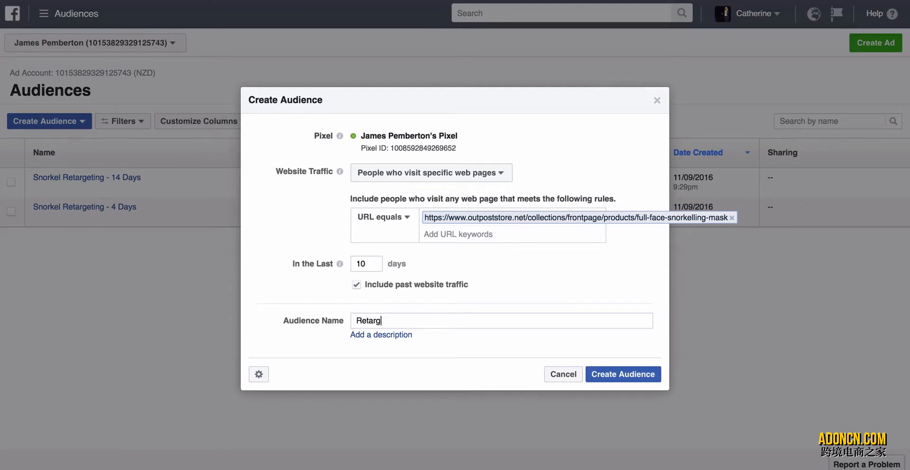
text(eting Snorkel - 10 Days)
click(621, 379)
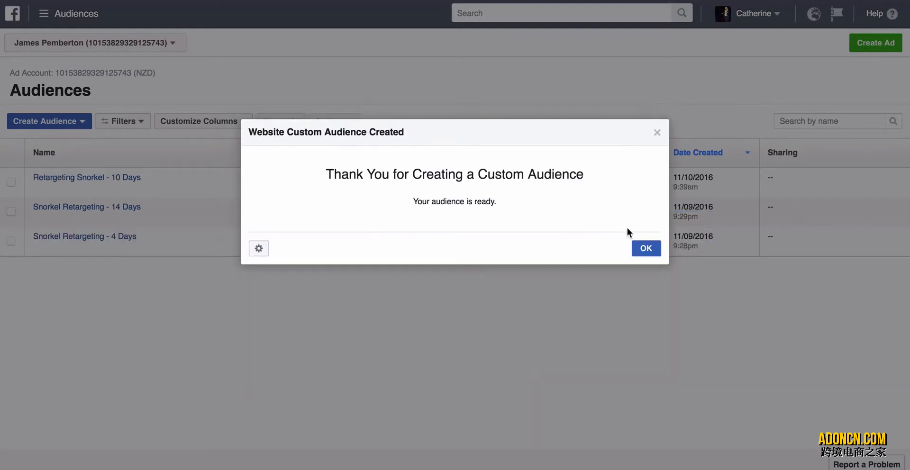
click(646, 248)
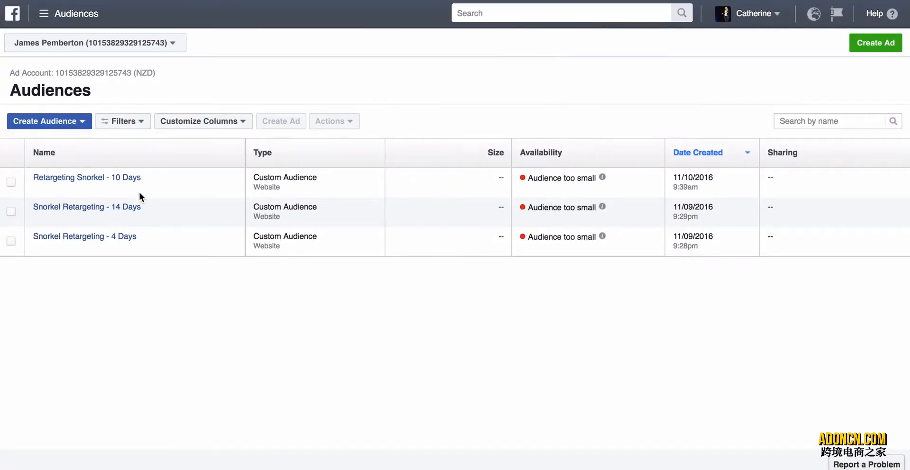
Start another custom audience from website traffic and set its traffic type to Custom Combination.
mouse_move(136, 210)
click(84, 122)
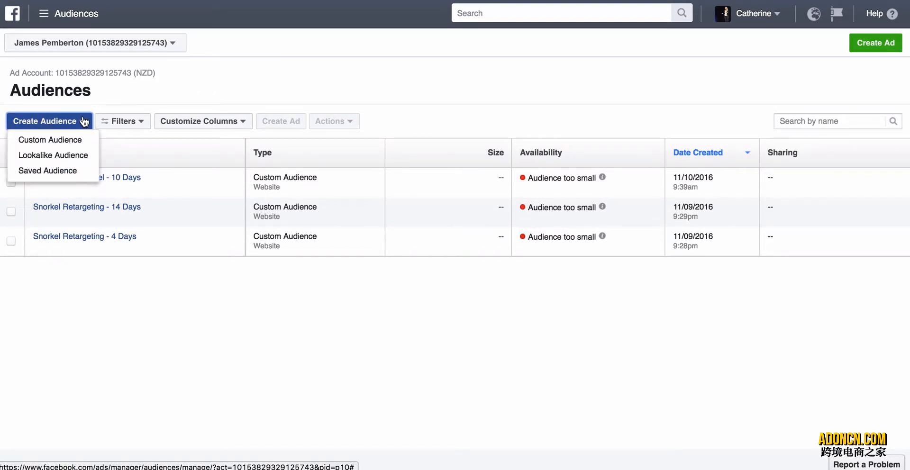
click(75, 138)
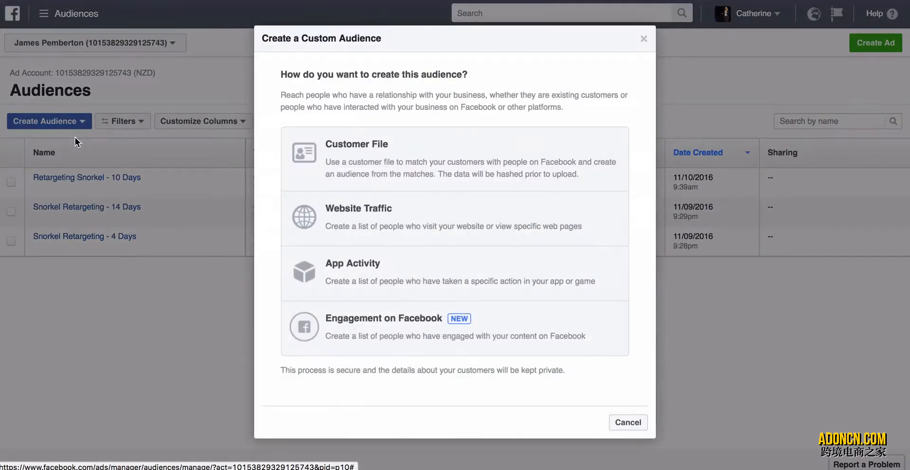
click(400, 225)
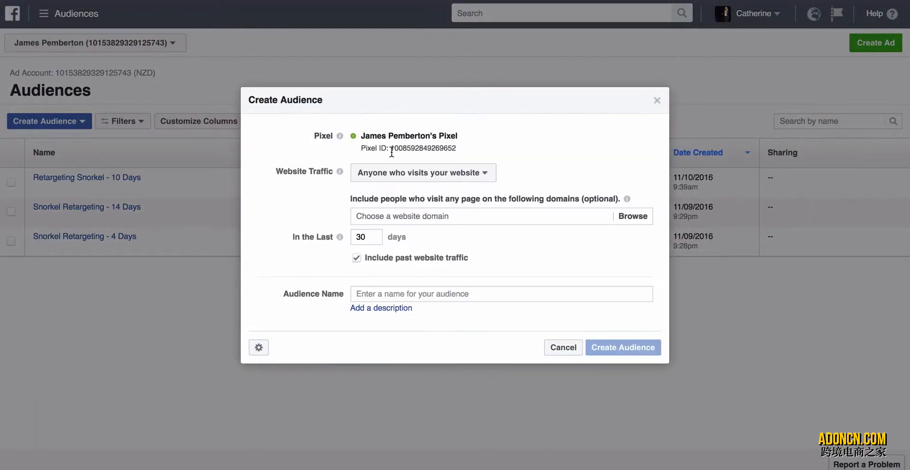
click(401, 172)
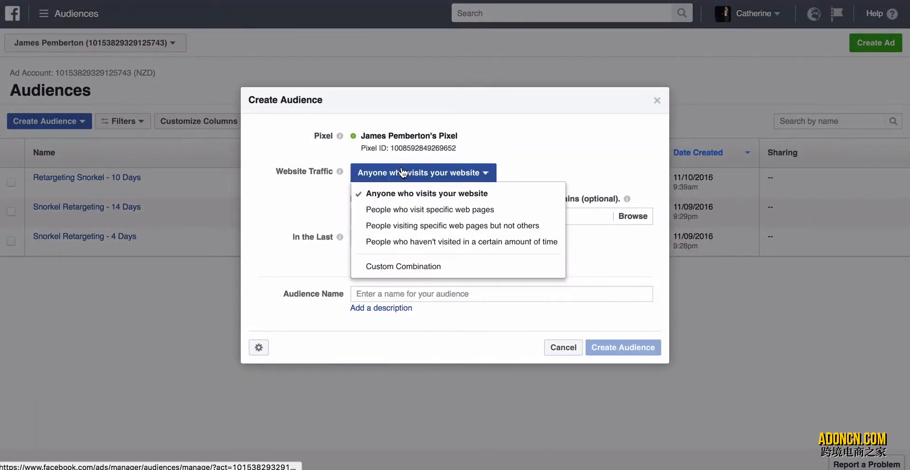
click(574, 145)
click(483, 181)
click(451, 267)
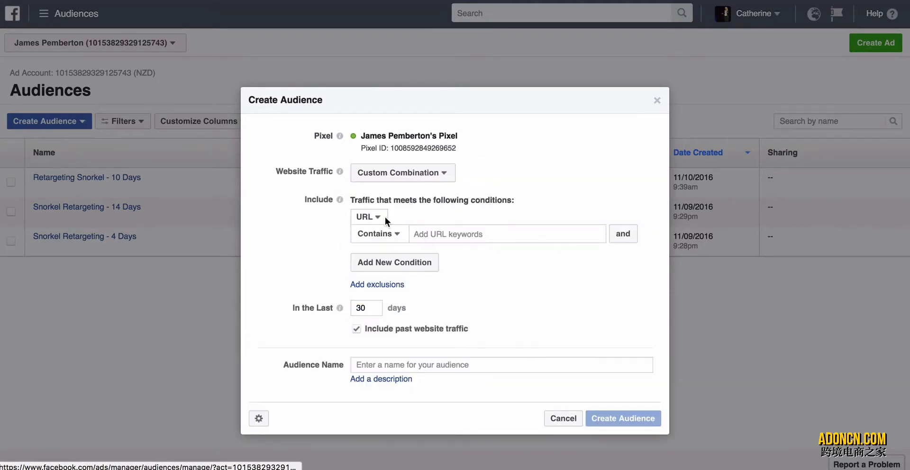
Switch the include condition to Event, review the selectable events, and cancel the new audience.
click(379, 217)
click(375, 252)
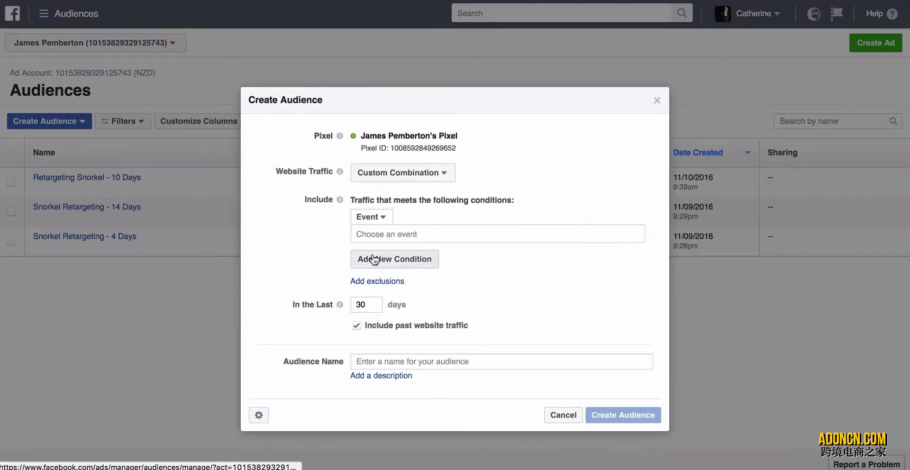
click(391, 238)
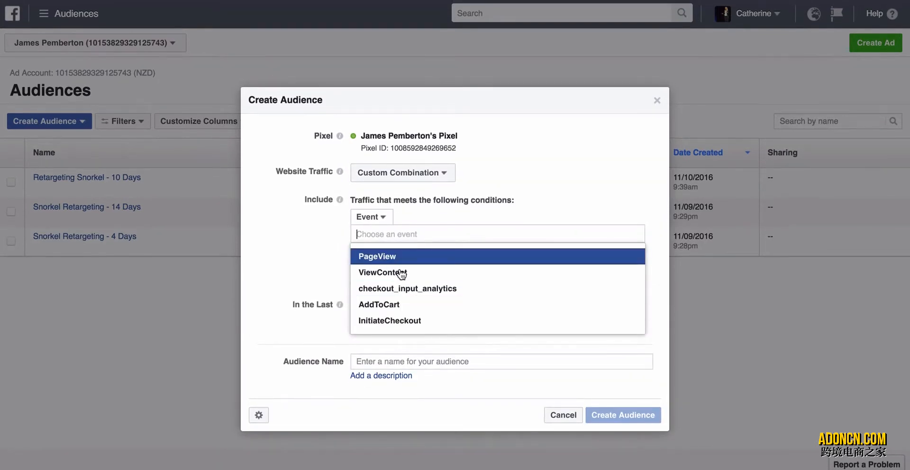
key(Down)
key(Down)
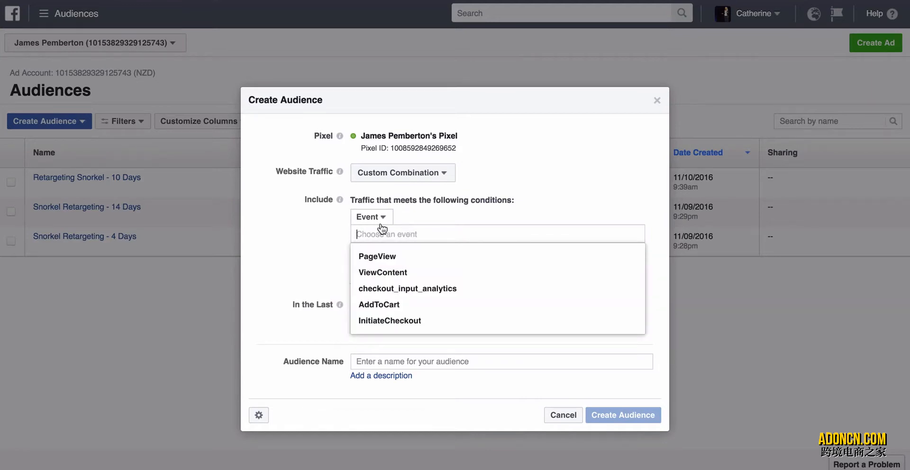
click(312, 230)
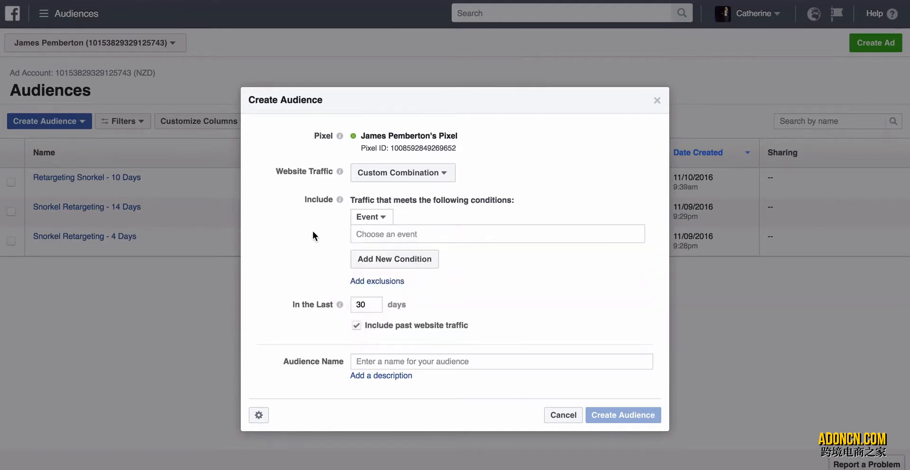
double_click(379, 305)
click(304, 267)
click(568, 415)
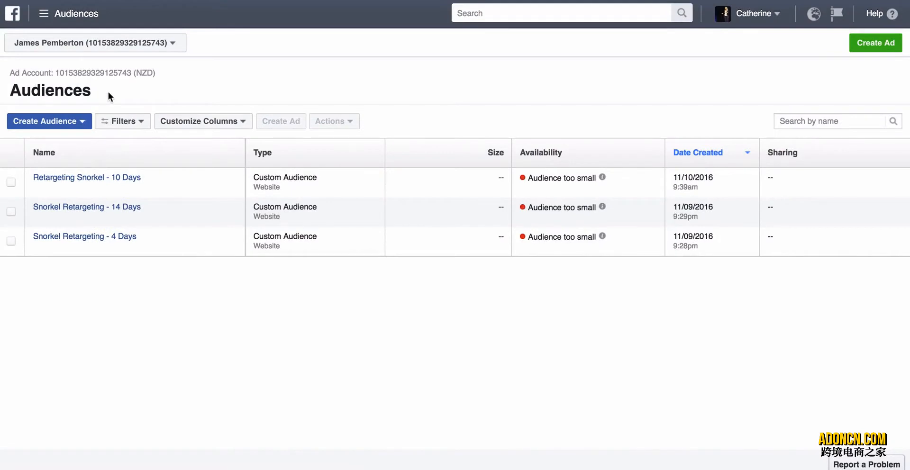
Start a custom audience from video engagement on Facebook, targeting people who viewed at least 75% of your video.
click(85, 122)
click(81, 140)
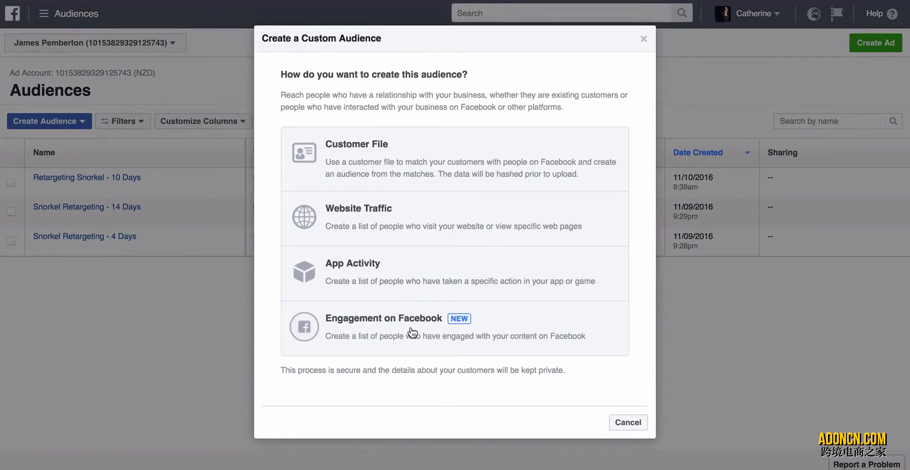
click(412, 333)
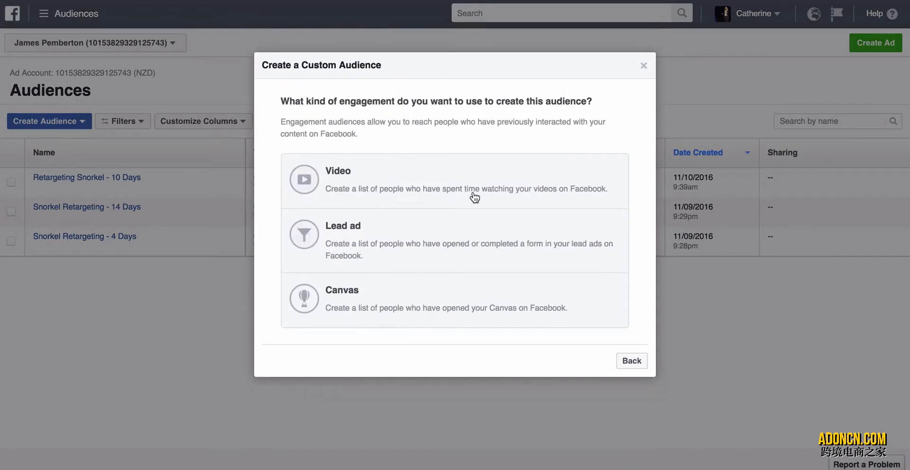
click(395, 175)
click(465, 149)
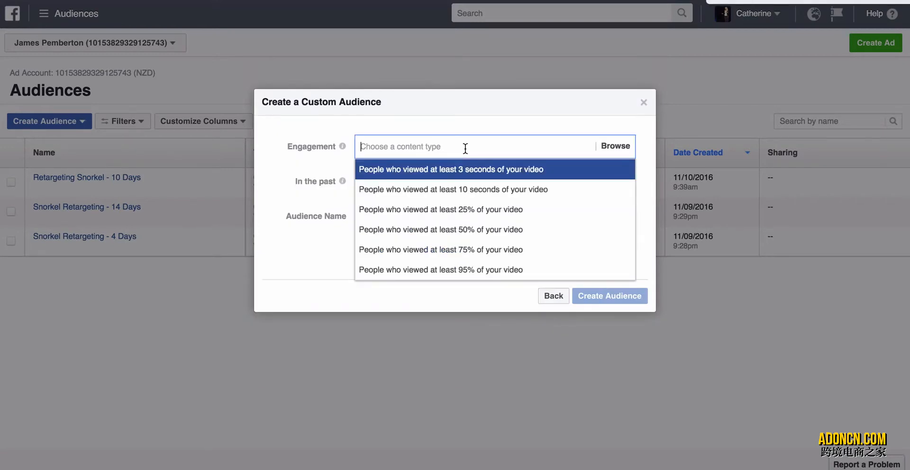
click(476, 250)
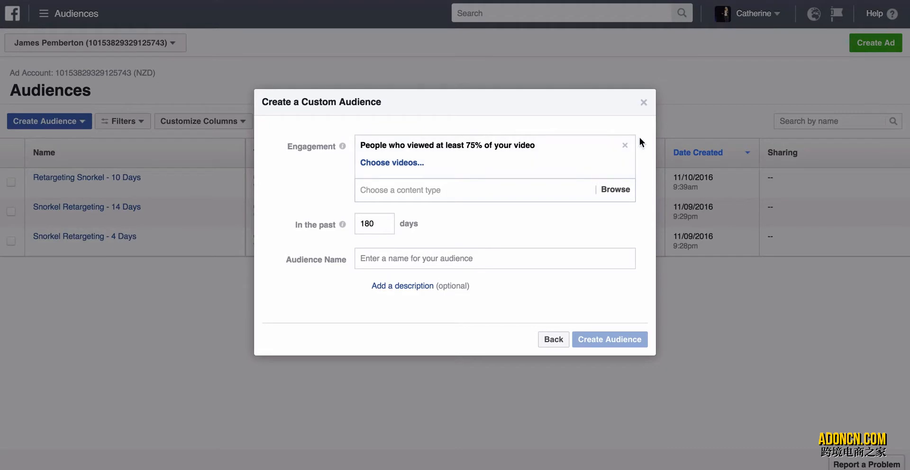
Remove the video engagement condition, review the view-length options, and choose people who viewed at least 75% of your video again.
click(624, 145)
click(518, 143)
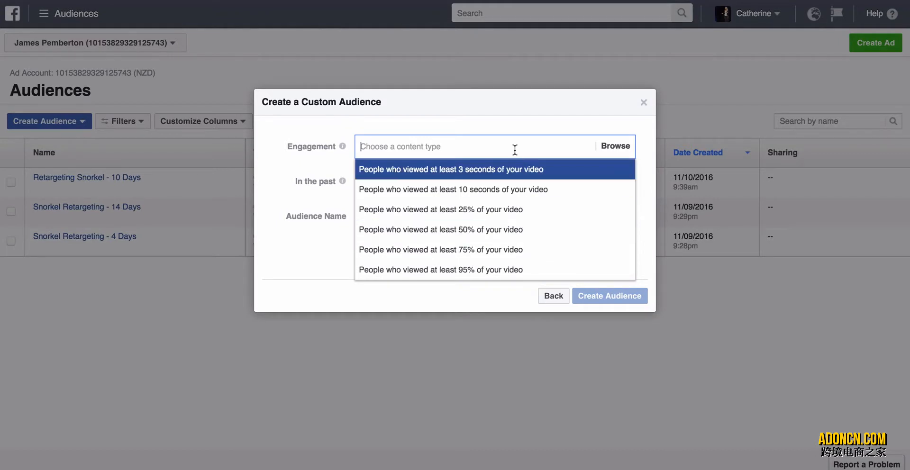
click(511, 118)
click(484, 144)
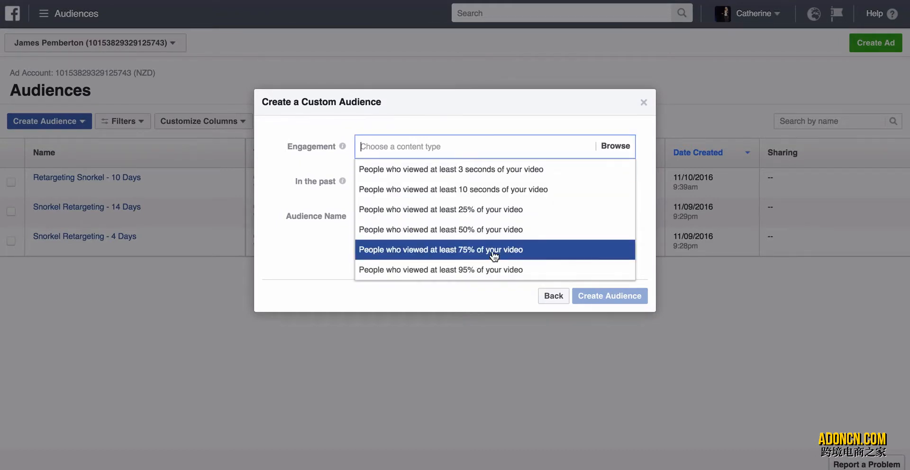
click(530, 250)
Open the video selection for the engagement condition, search the pages for "Out", and look through the full page list.
click(407, 163)
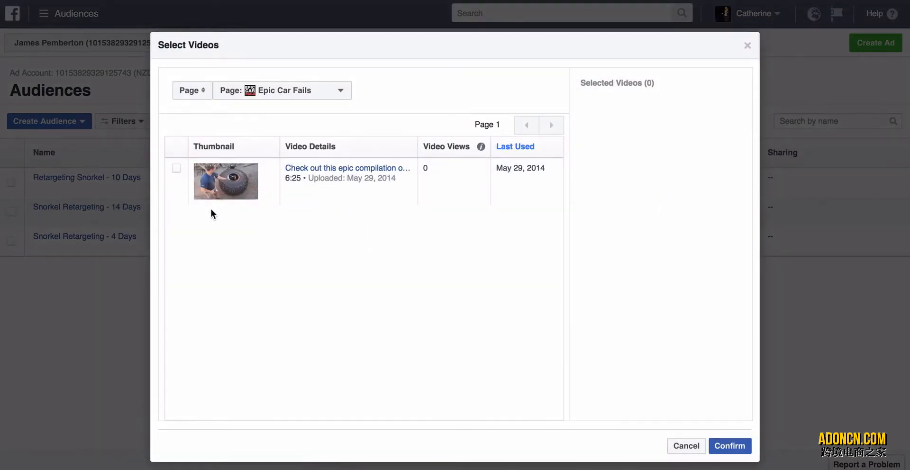
click(308, 90)
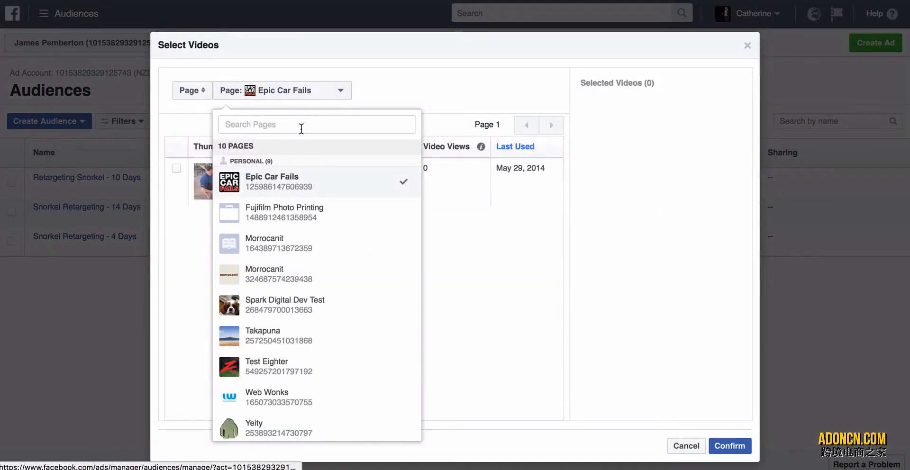
text(Out)
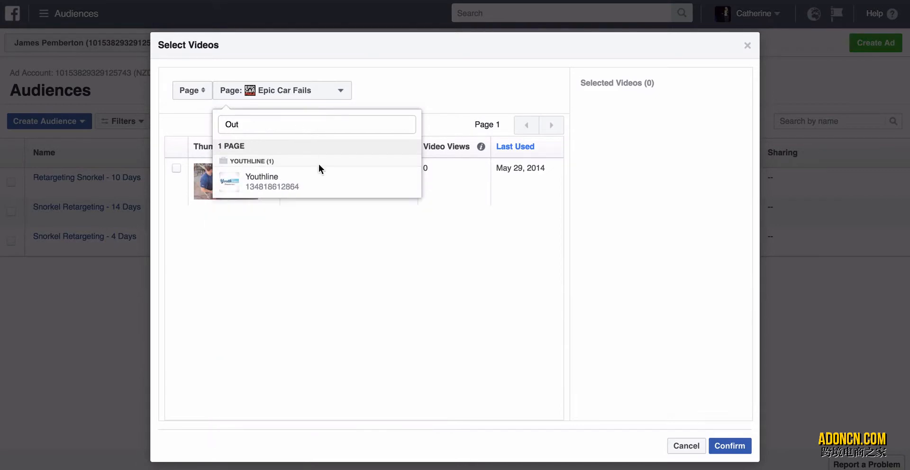
key(BackSpace)
key(BackSpace)
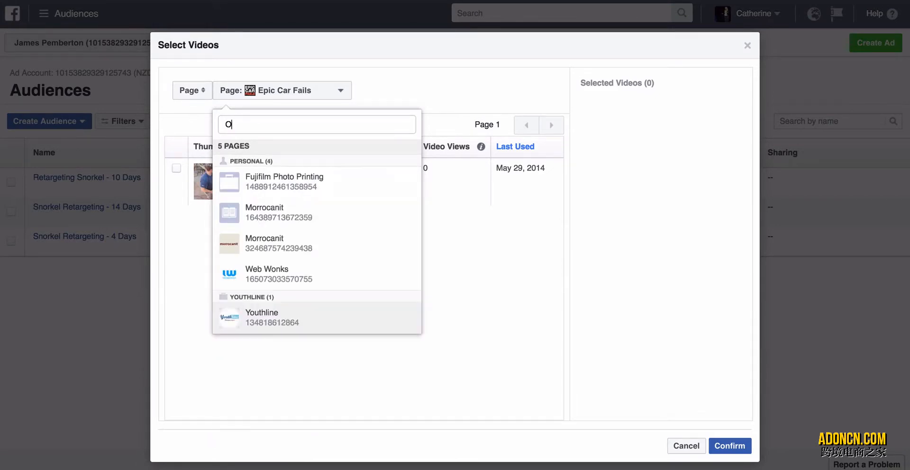
key(BackSpace)
scroll(353, 289, down, 3)
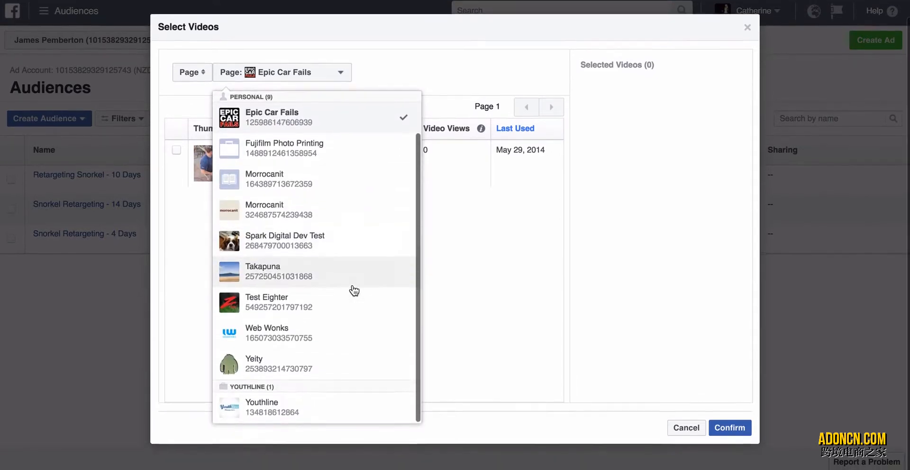
scroll(354, 290, up, 5)
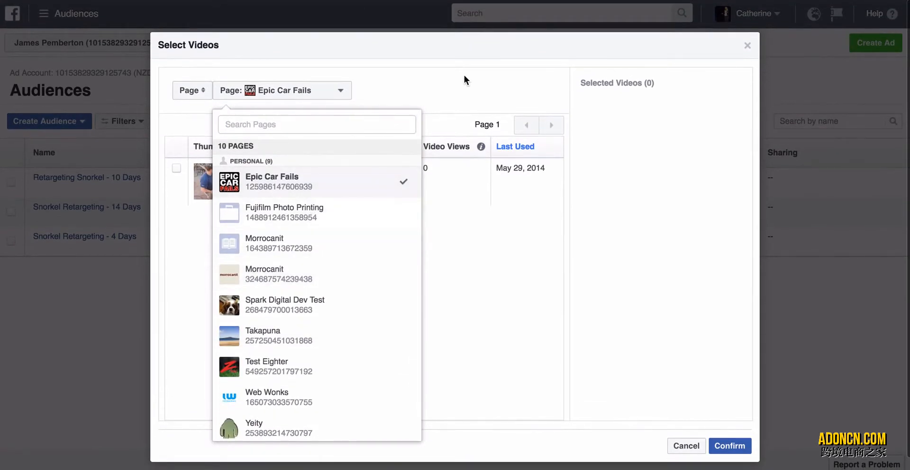
Keep the Epic Car Fails page and select its car fails compilation video for the engagement audience.
click(464, 80)
click(177, 168)
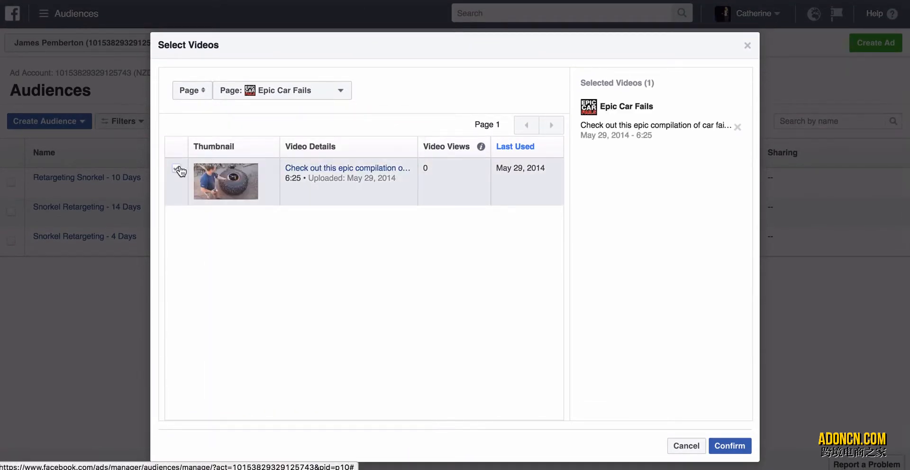
click(730, 446)
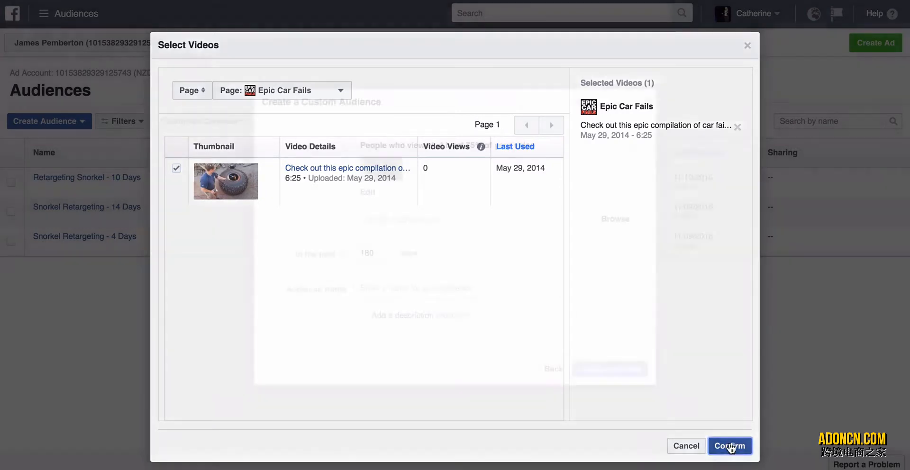
Set the video audience window to 10 days, name it "Video Views - 10 Days", and close the dialog without creating it.
double_click(376, 253)
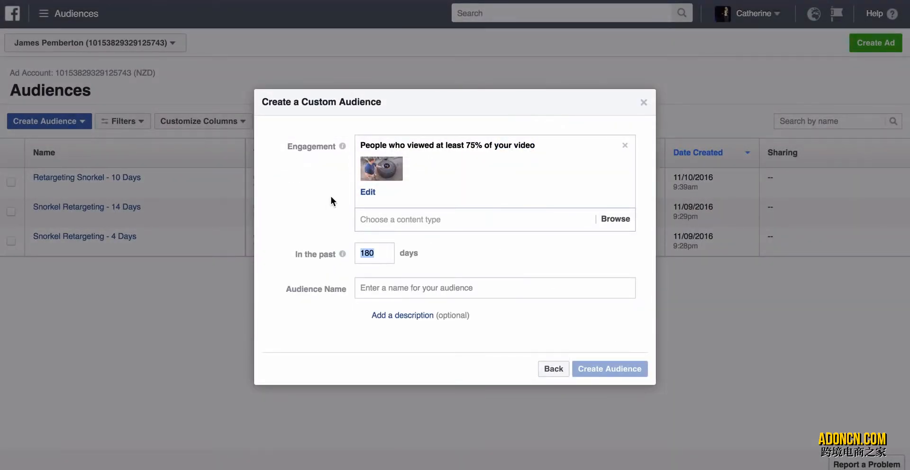
text(10)
click(441, 287)
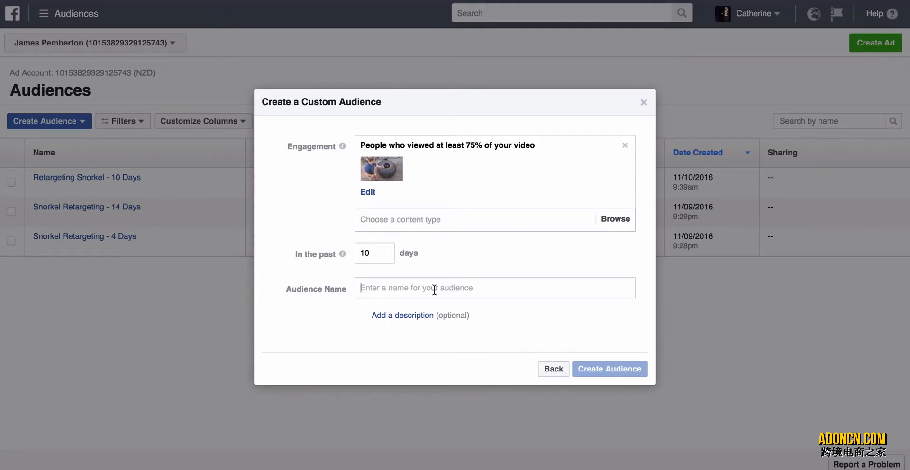
text(Video View )
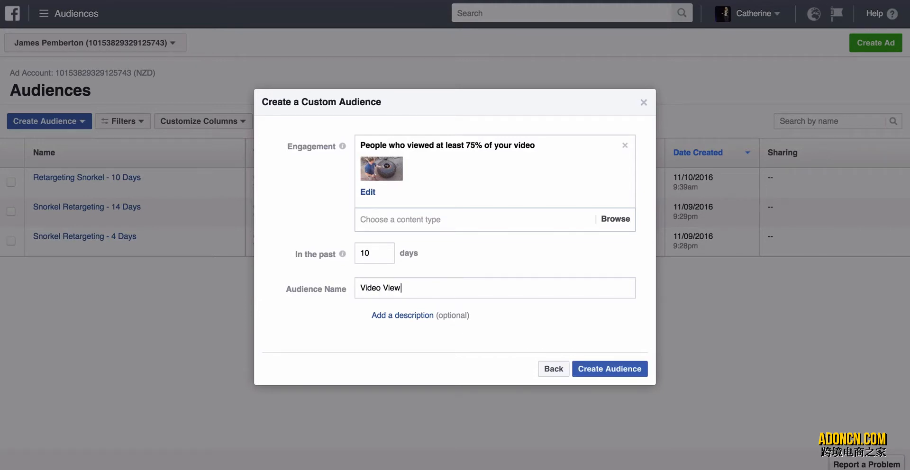
text(s - 10 Days)
click(644, 104)
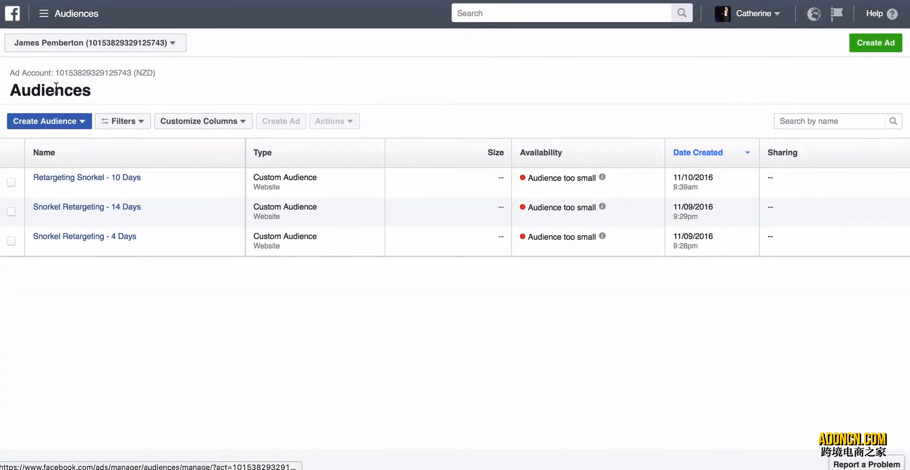
Open Ads Manager, then switch to Outpost Store and view the Full Face Snorkelling Mask product page.
click(43, 14)
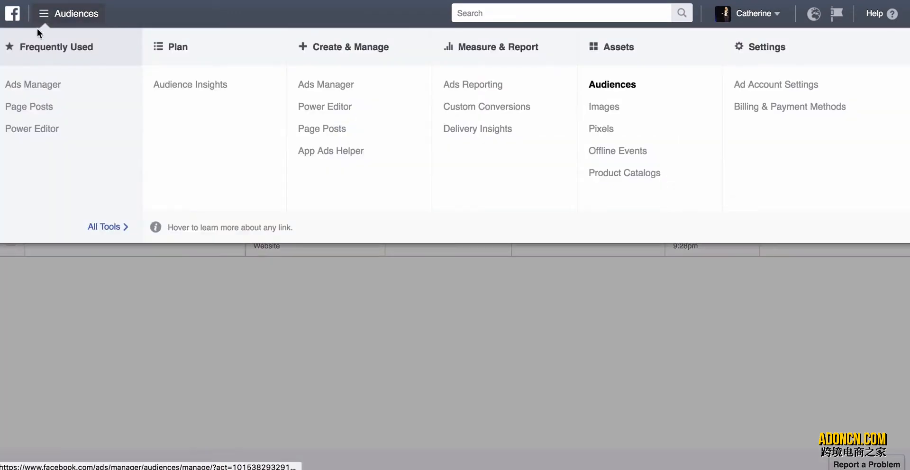
click(24, 84)
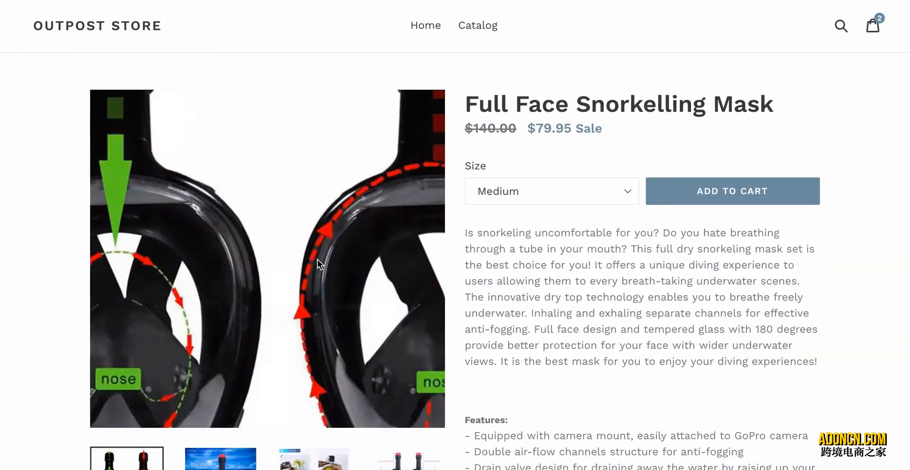
scroll(532, 136, down, 1)
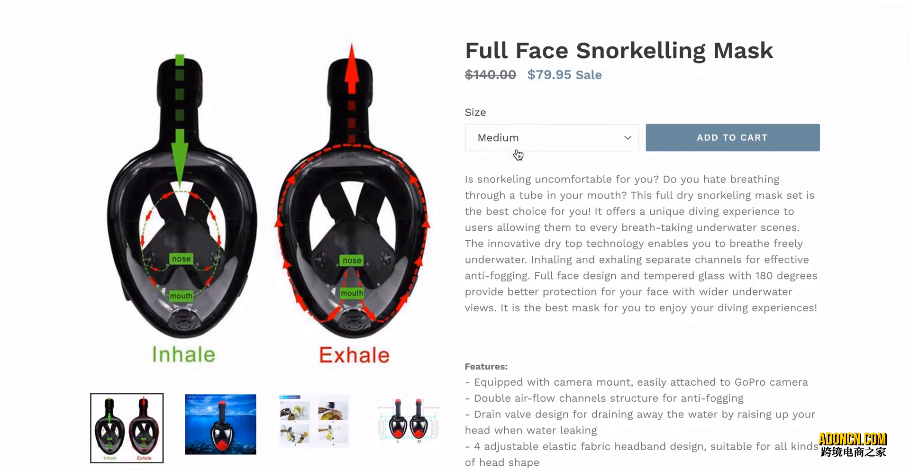
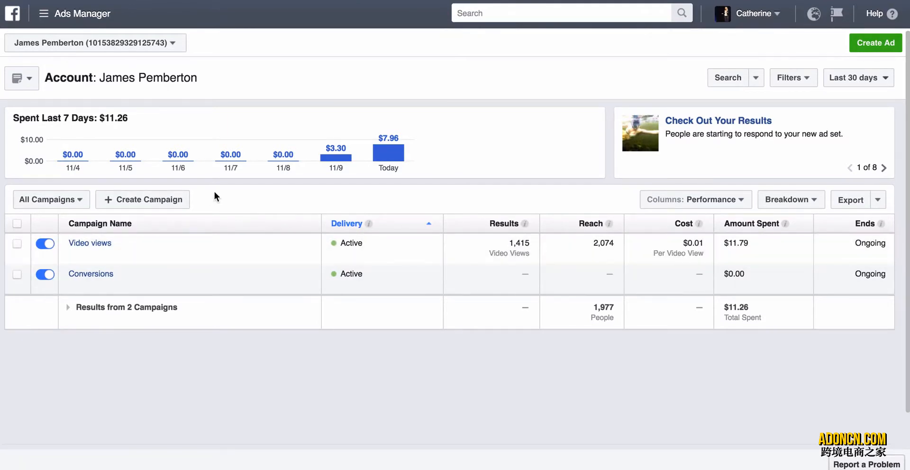
Start a new campaign from scratch, discarding the unfinished draft, and choose the Video views objective.
click(173, 199)
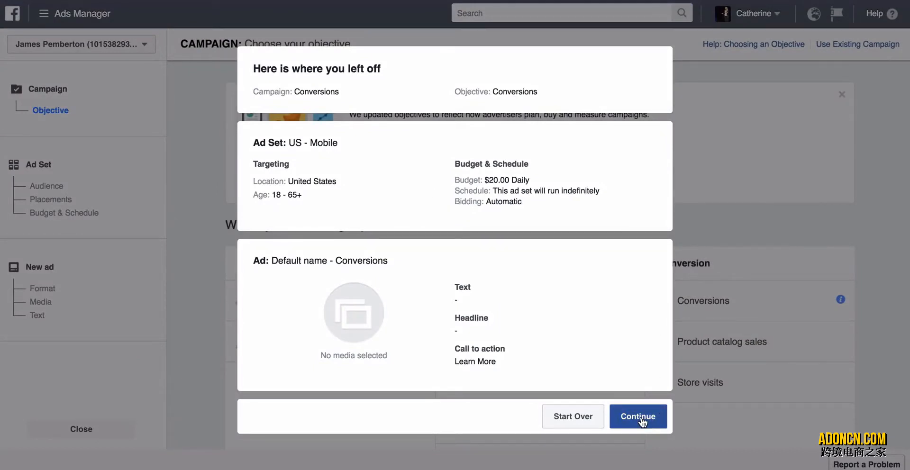
click(567, 416)
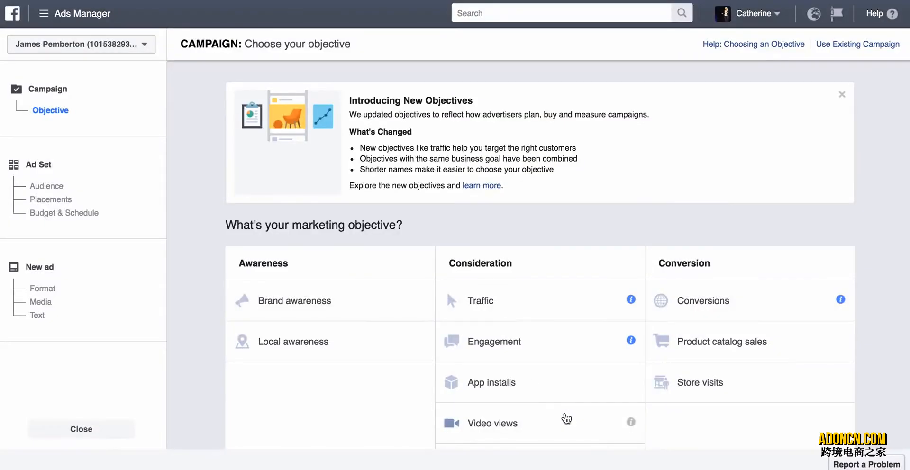
scroll(258, 190, down, 2)
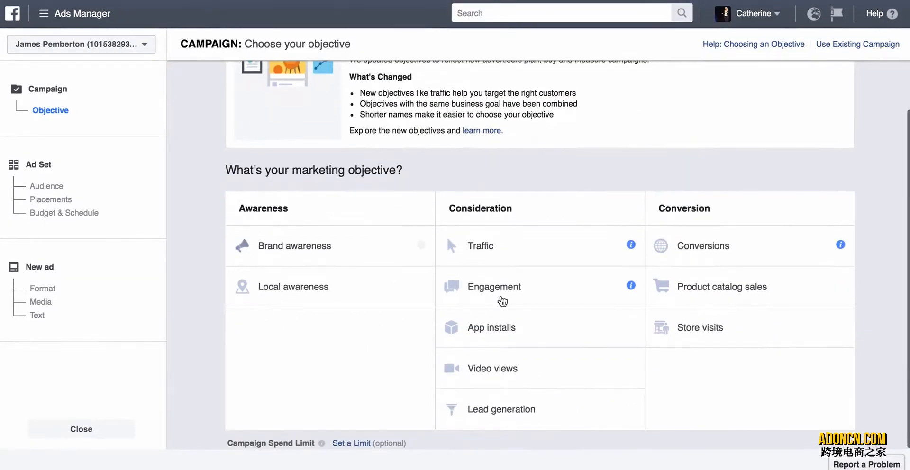
click(518, 367)
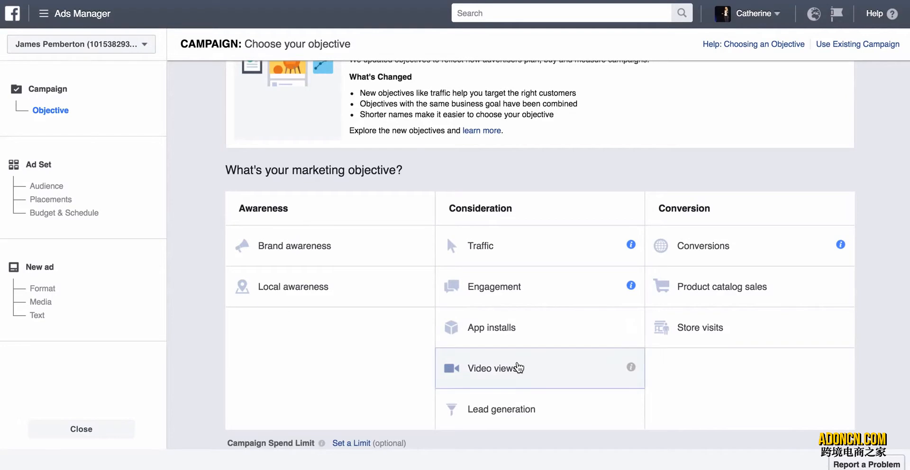
Name the campaign "Video views- Snorkel" and continue to the ad set's audience settings.
click(563, 305)
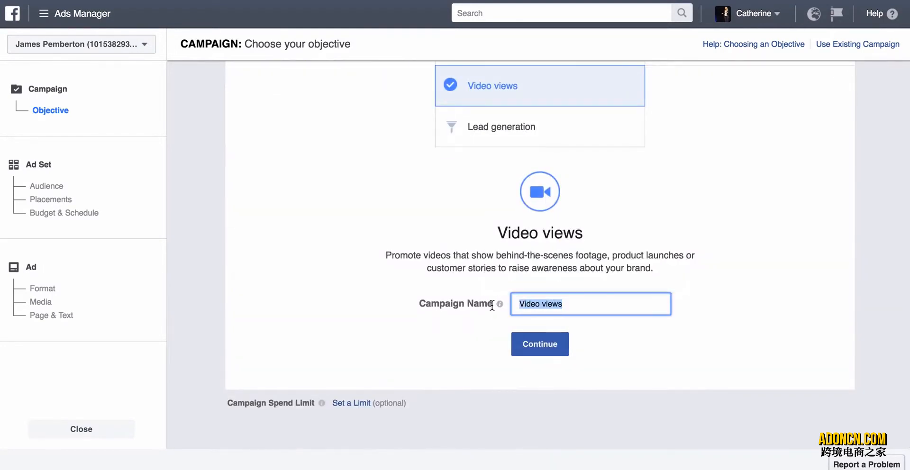
click(592, 309)
text(- Snorkel)
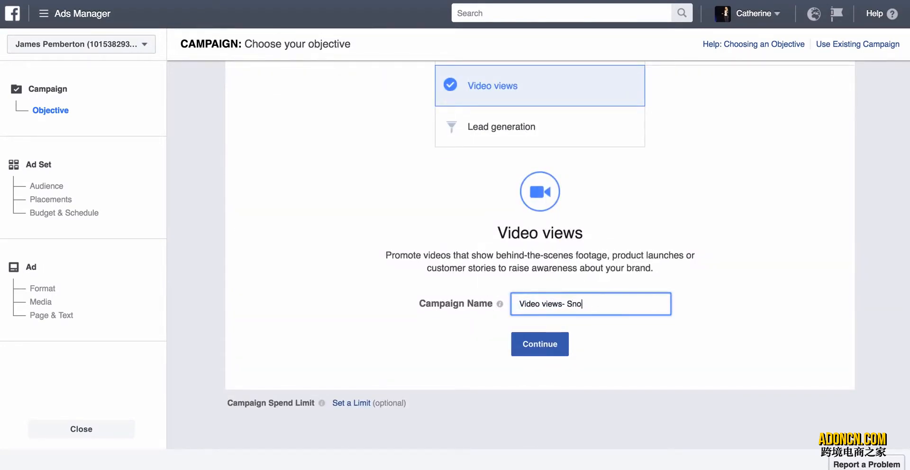
click(564, 342)
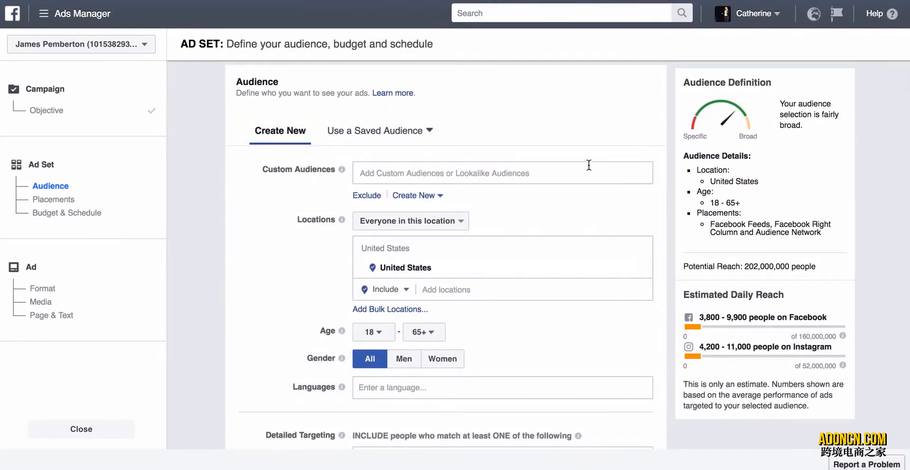
Look through the available custom and lookalike audiences for the ad set without selecting any.
click(533, 169)
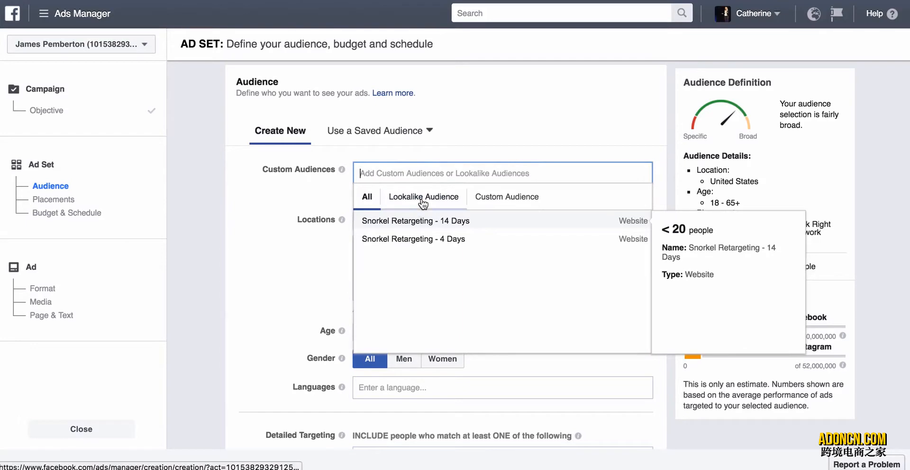
click(419, 205)
click(366, 198)
click(294, 192)
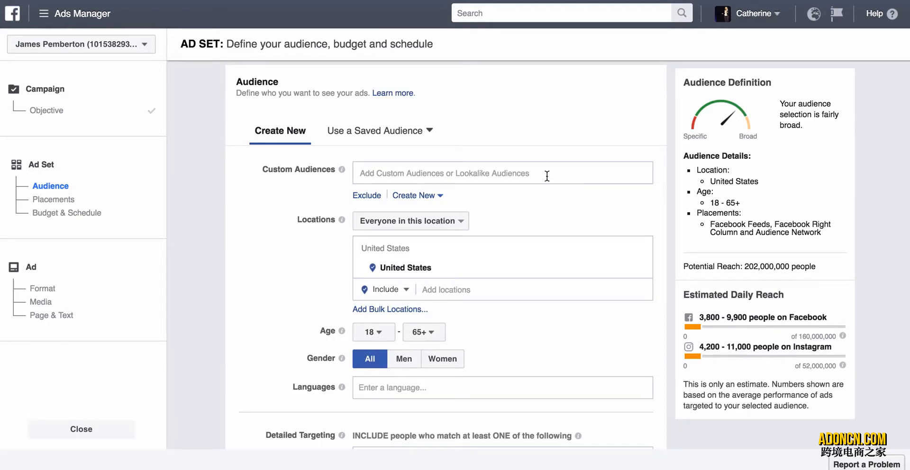
Replace United States with the country Australia as the ad set's target location.
scroll(538, 209, down, 2)
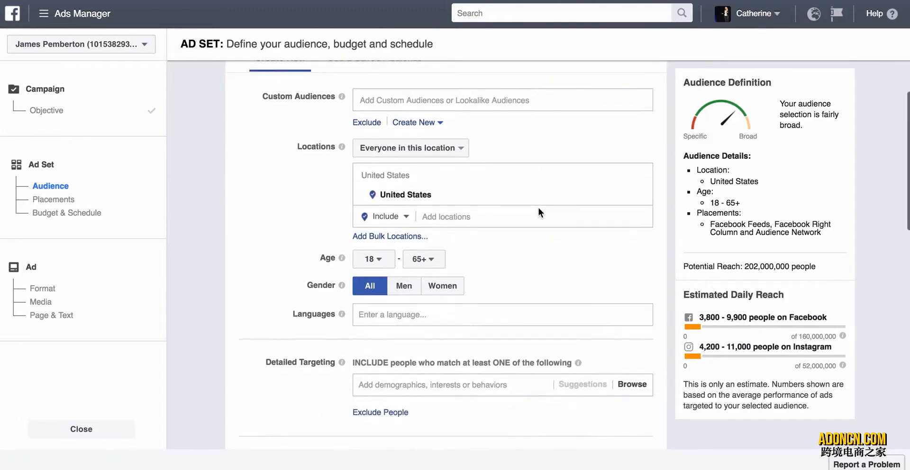
scroll(538, 207, down, 1)
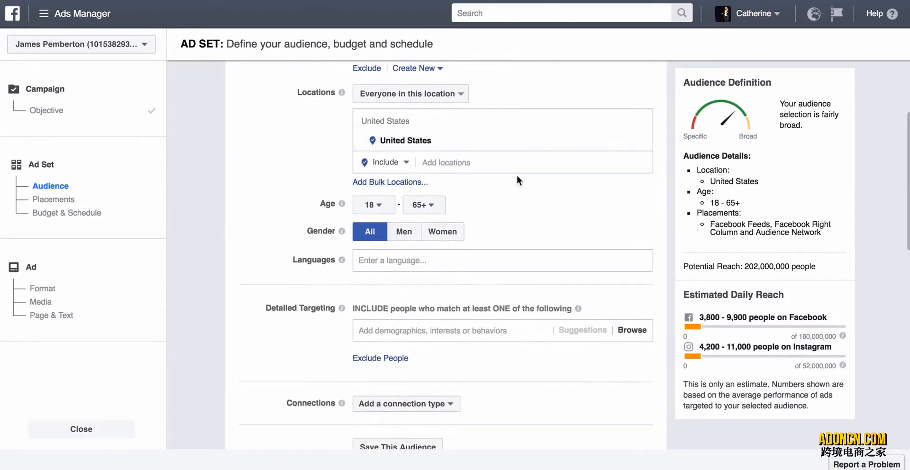
click(640, 145)
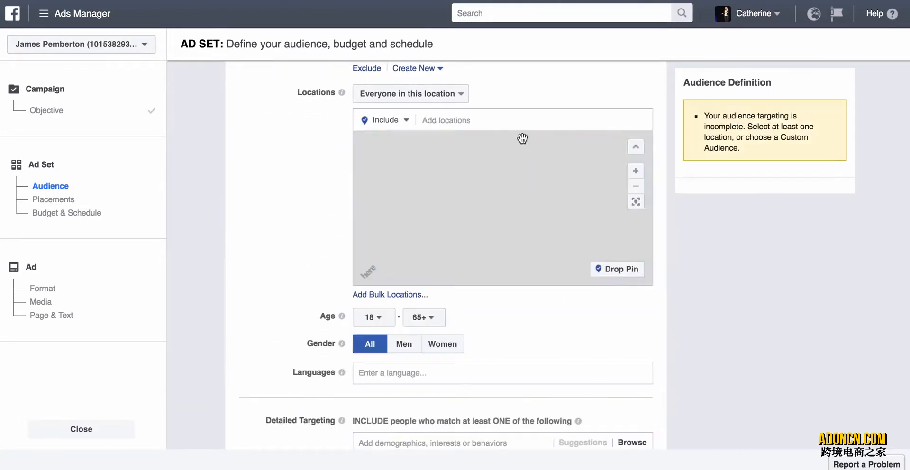
text(Australia)
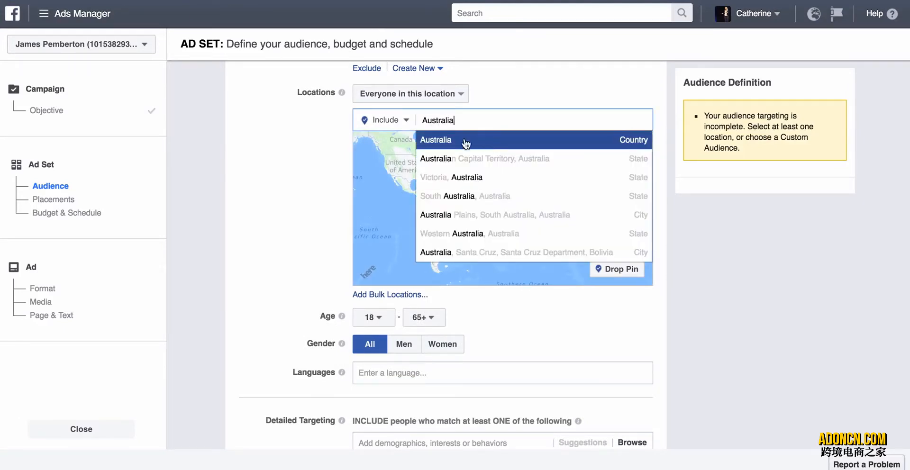
click(465, 140)
Set the target age range to 20 - 57.
scroll(311, 259, down, 3)
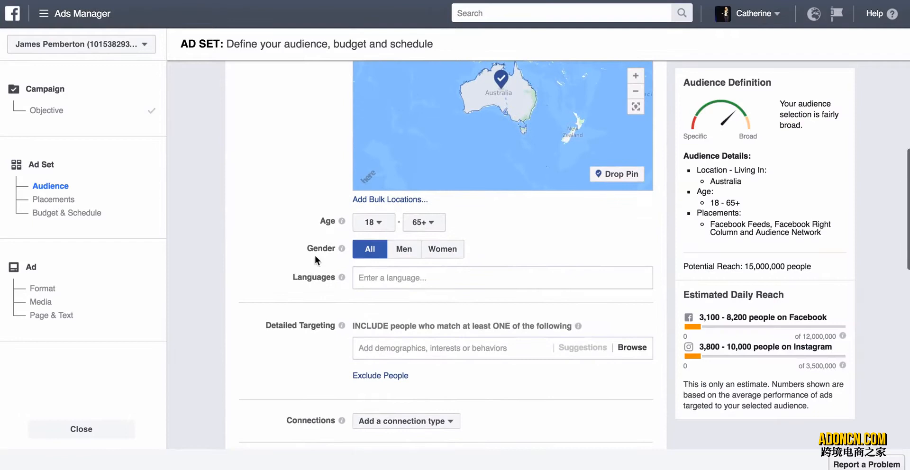
click(372, 222)
click(373, 352)
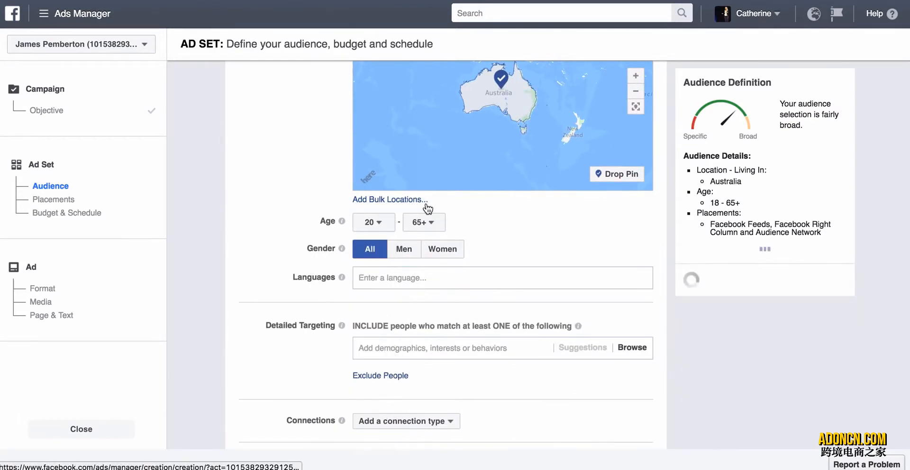
click(423, 222)
scroll(425, 375, down, 10)
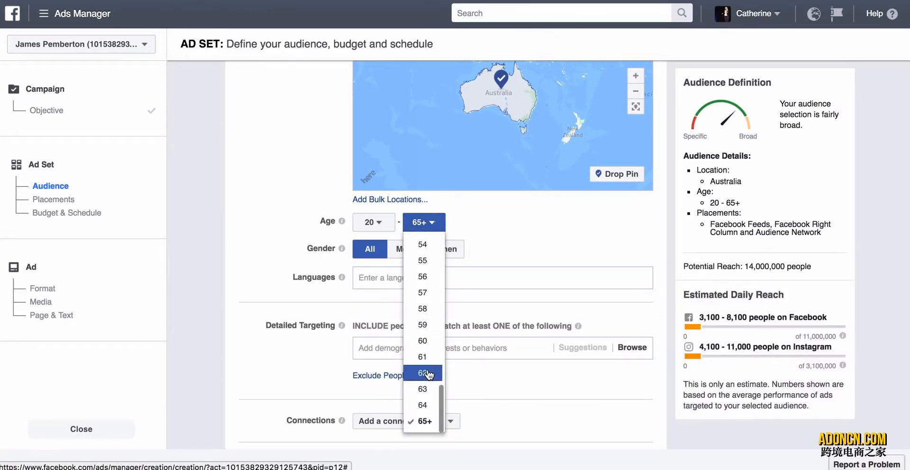
click(418, 293)
Examine the remaining audience settings and the Detailed Targeting categories without adding any.
scroll(265, 260, down, 1)
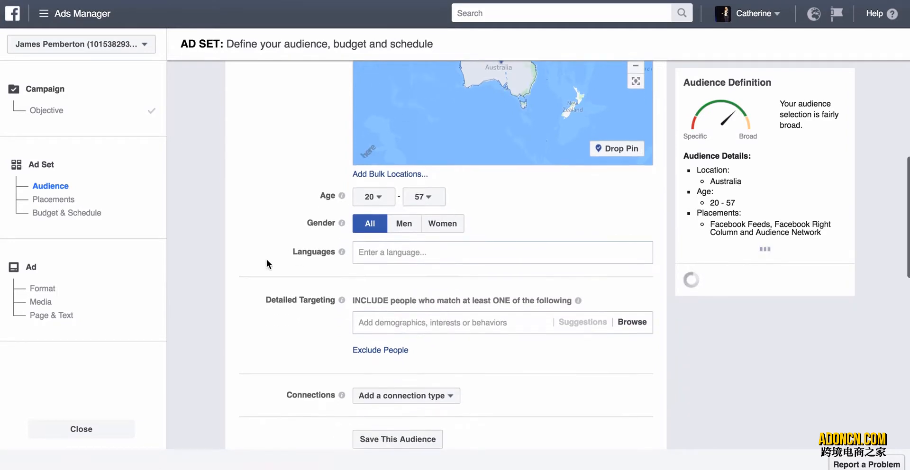
scroll(378, 298, down, 1)
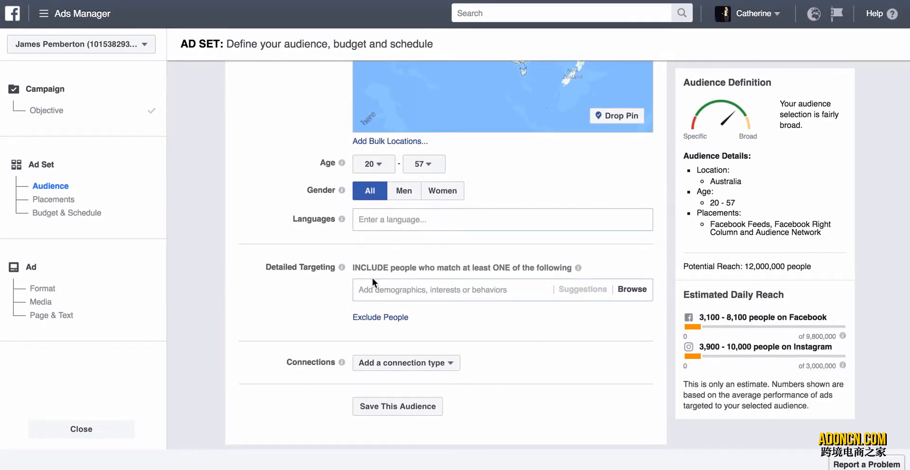
scroll(373, 279, down, 2)
scroll(374, 277, down, 1)
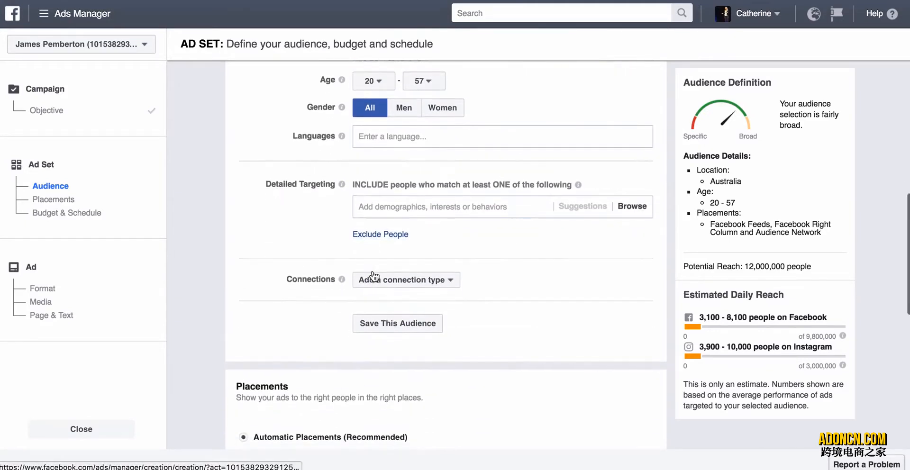
scroll(374, 276, down, 1)
scroll(374, 277, up, 1)
scroll(374, 276, down, 1)
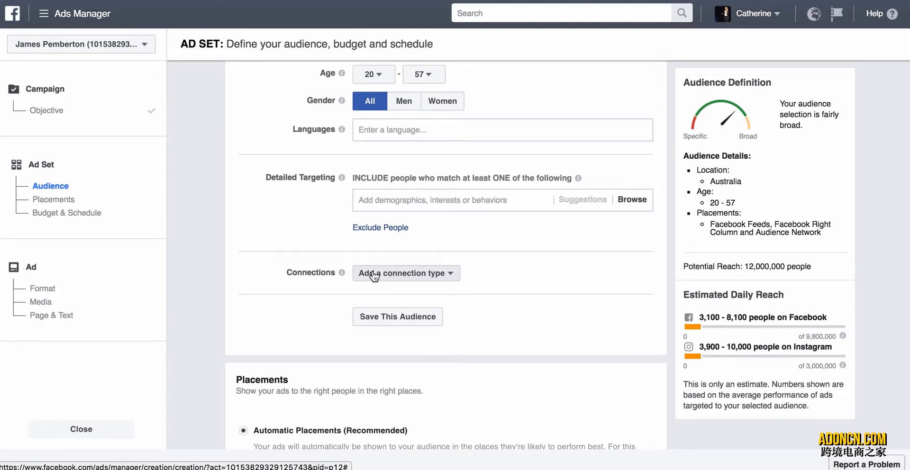
click(396, 198)
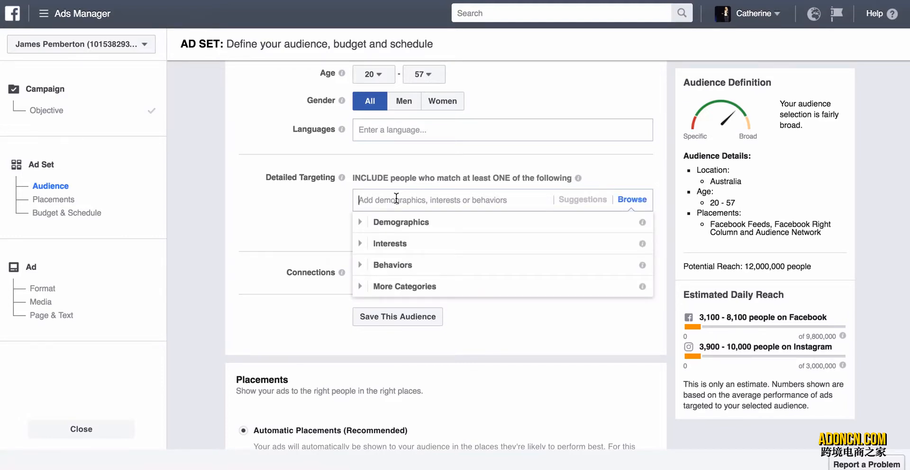
click(276, 228)
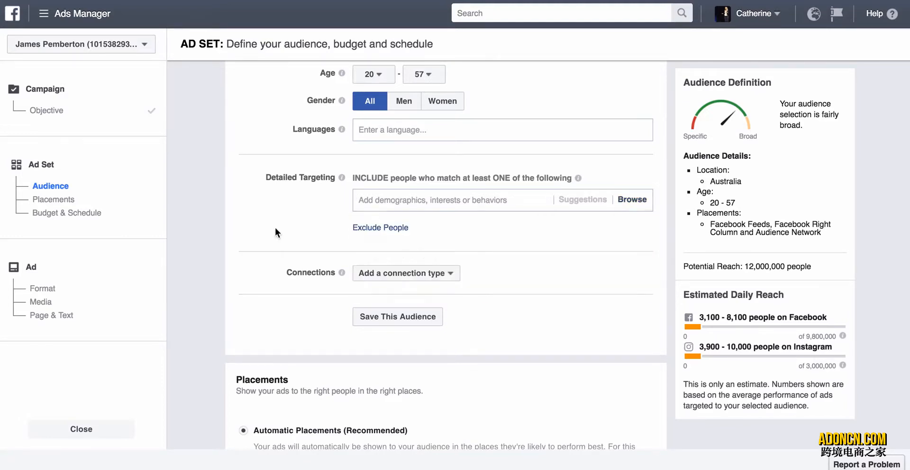
click(412, 200)
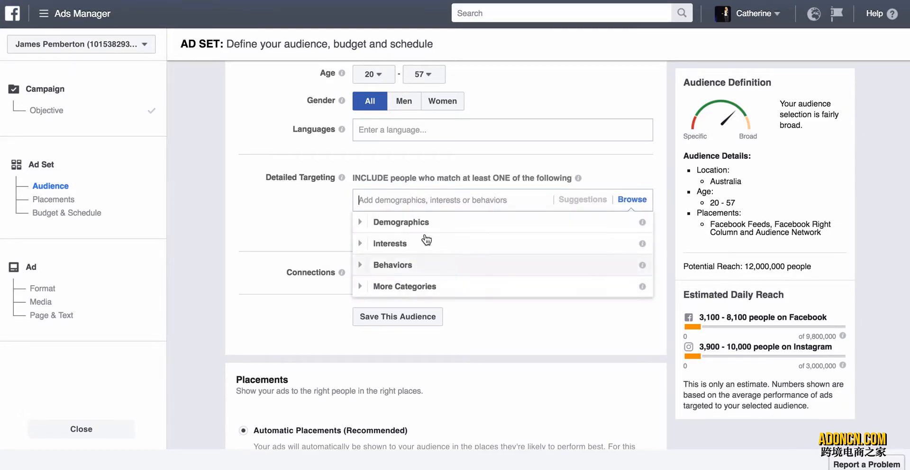
click(326, 209)
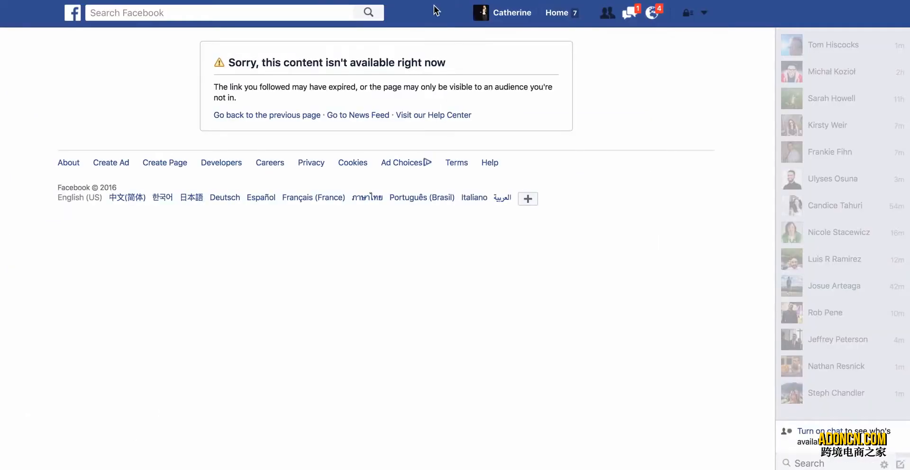
Search the main Facebook site for GoPro's Australian page using "GoPro Austra".
click(309, 8)
text(Go)
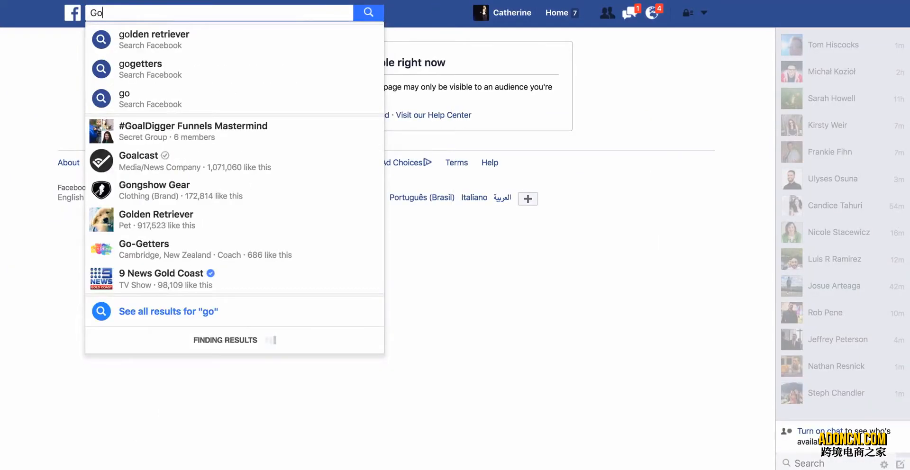
text(Pro)
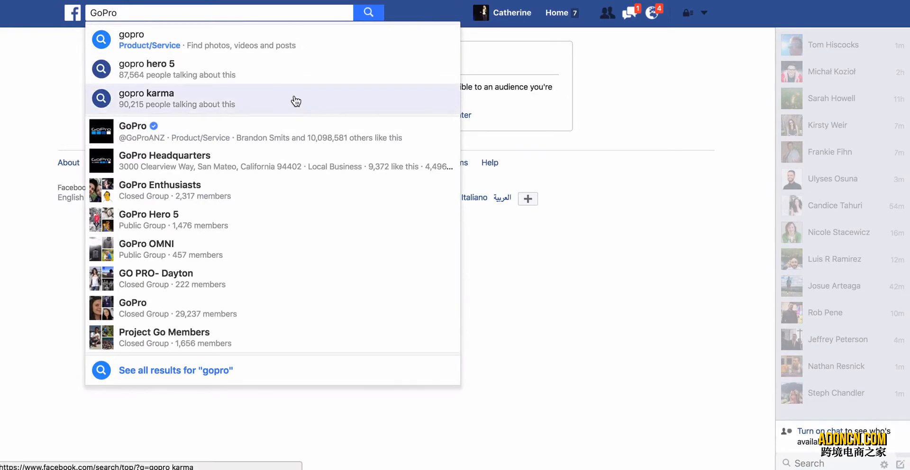
text( Au)
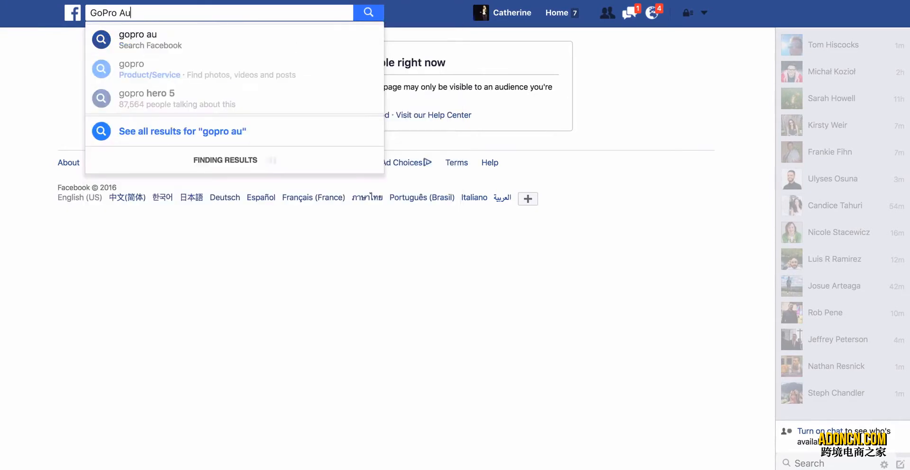
text(sra)
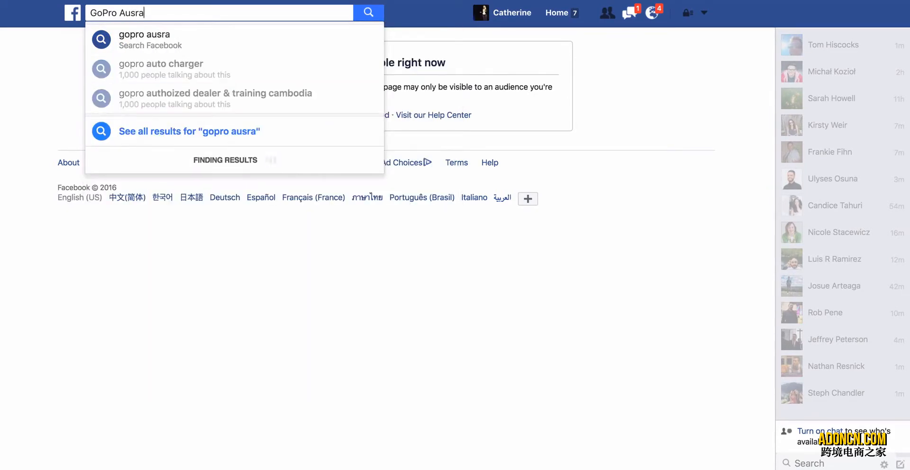
key(BackSpace)
key(BackSpace)
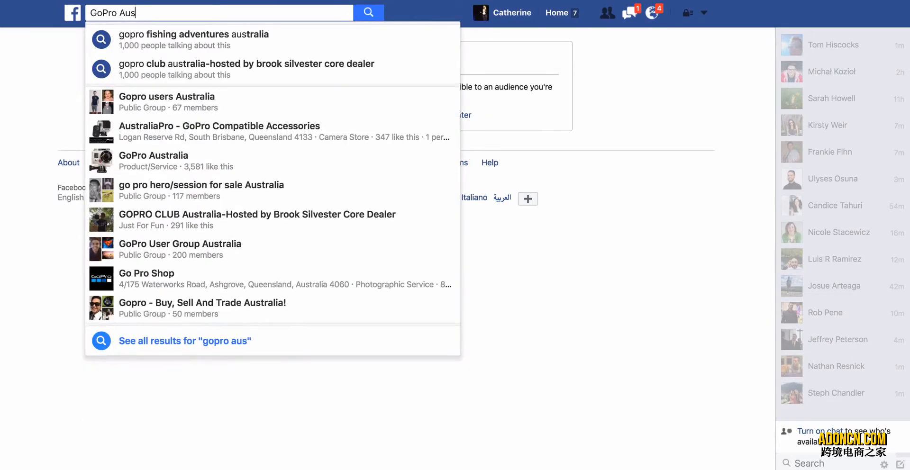
text(tra)
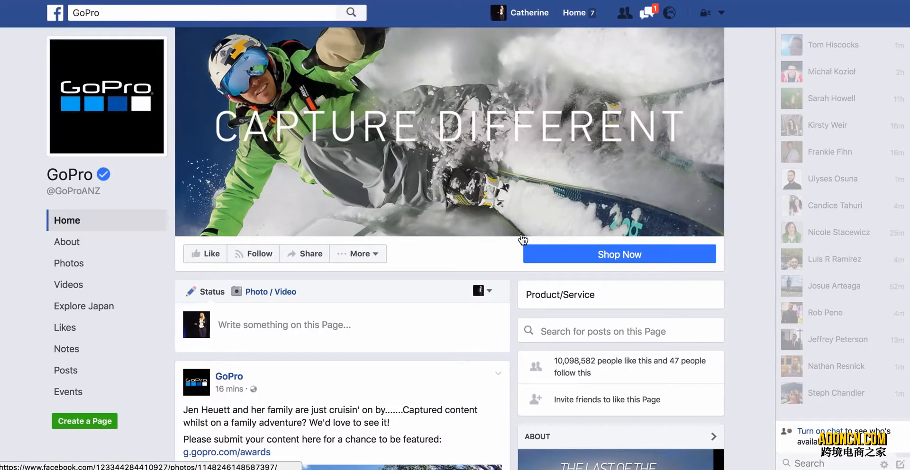
Look over the GoPro page's header, page details and most recent post.
scroll(276, 227, down, 1)
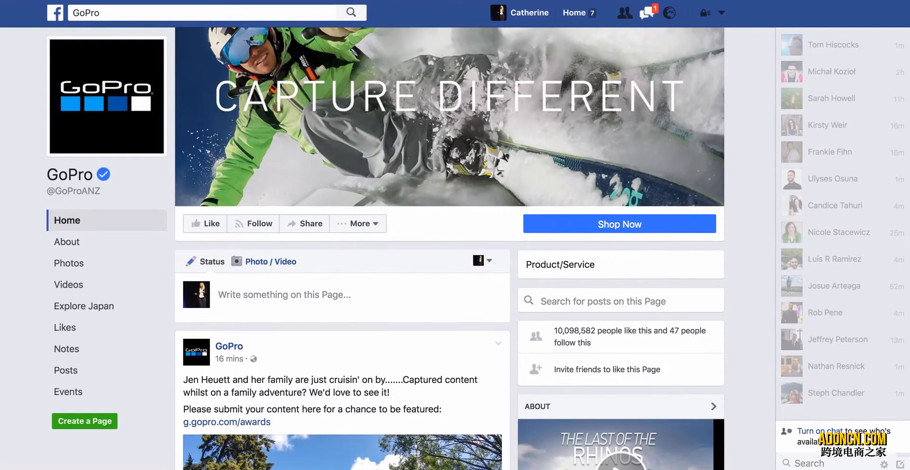
scroll(238, 205, down, 1)
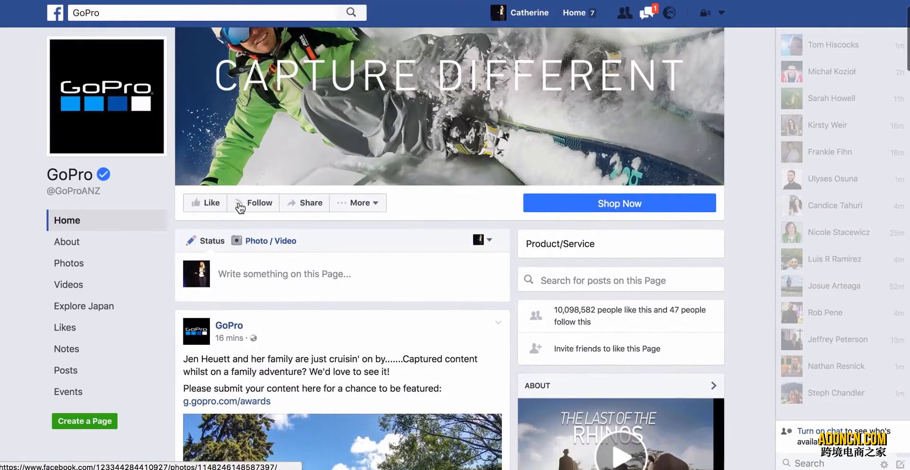
scroll(240, 208, up, 2)
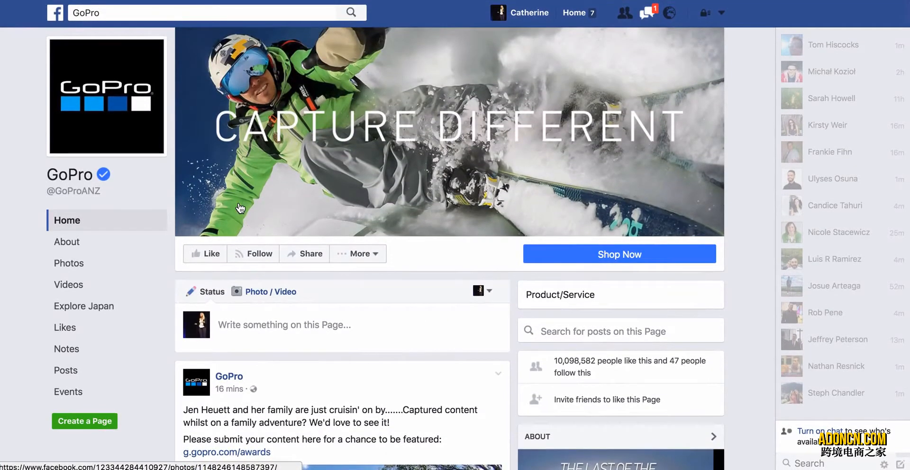
scroll(348, 353, down, 1)
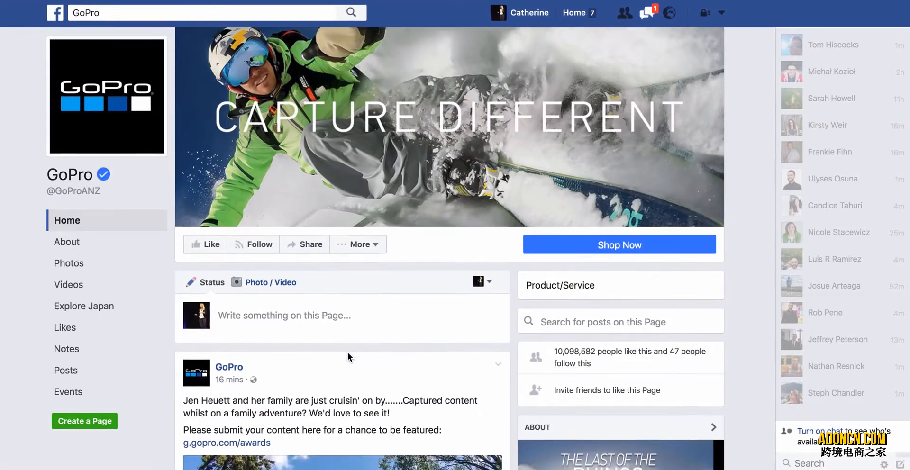
scroll(347, 357, up, 1)
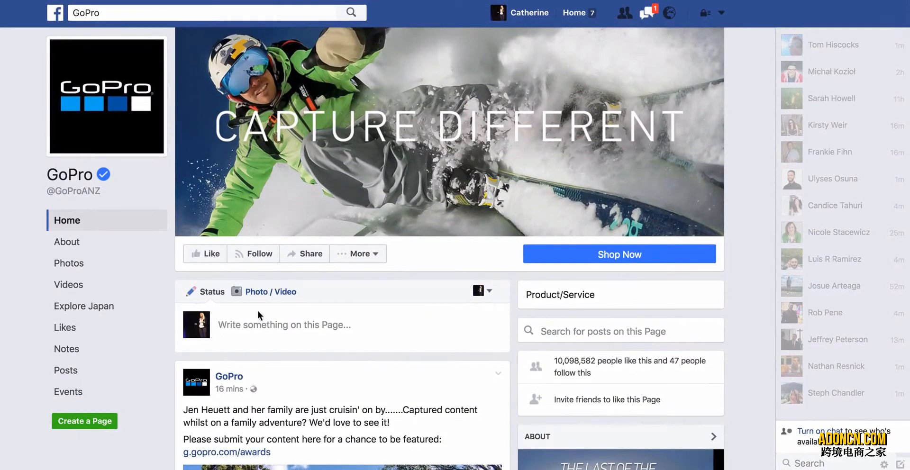
Like GoPro's page from its Likes section and view the suggested pages.
click(66, 328)
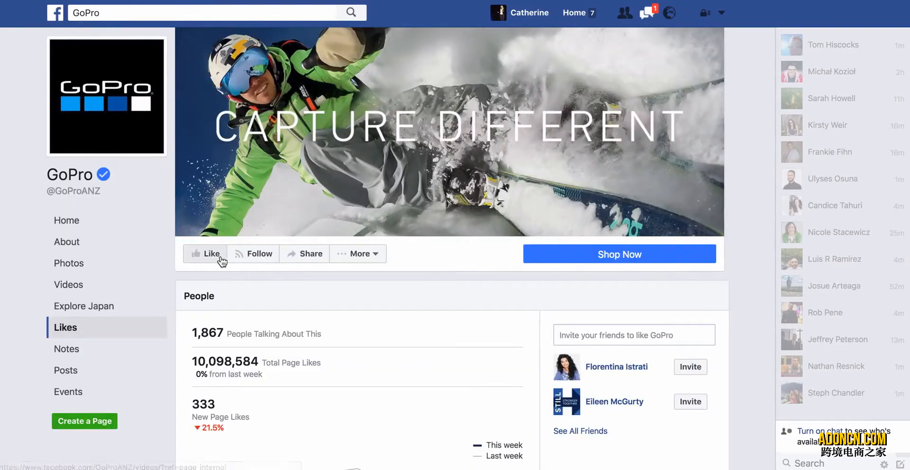
click(212, 255)
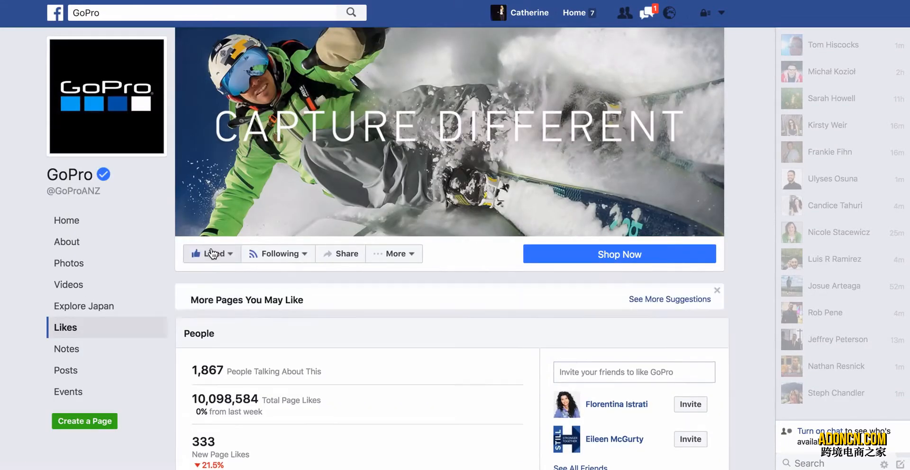
scroll(241, 223, down, 3)
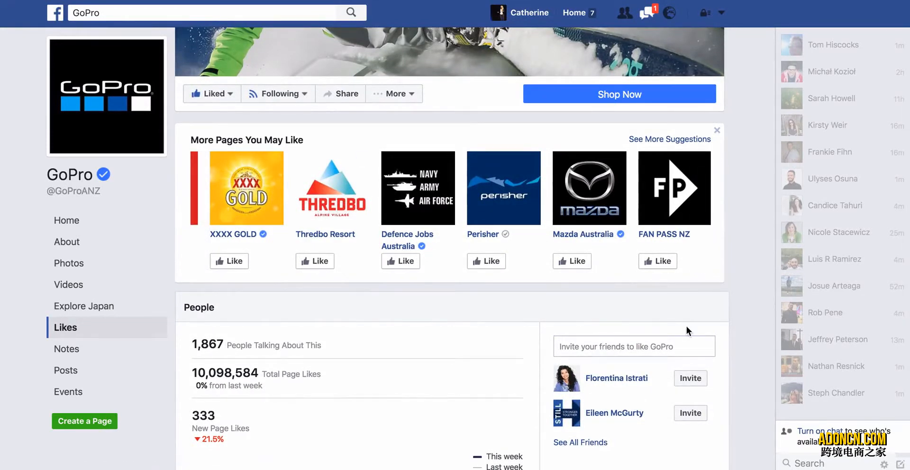
scroll(735, 256, up, 2)
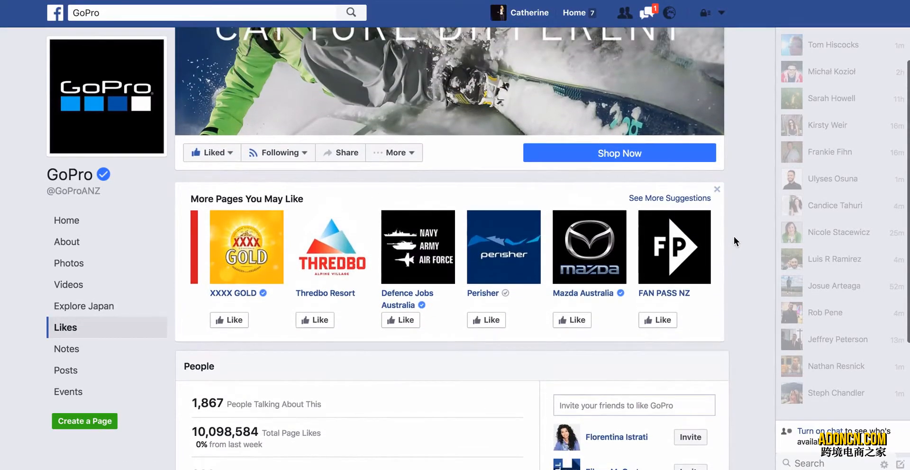
scroll(734, 237, down, 1)
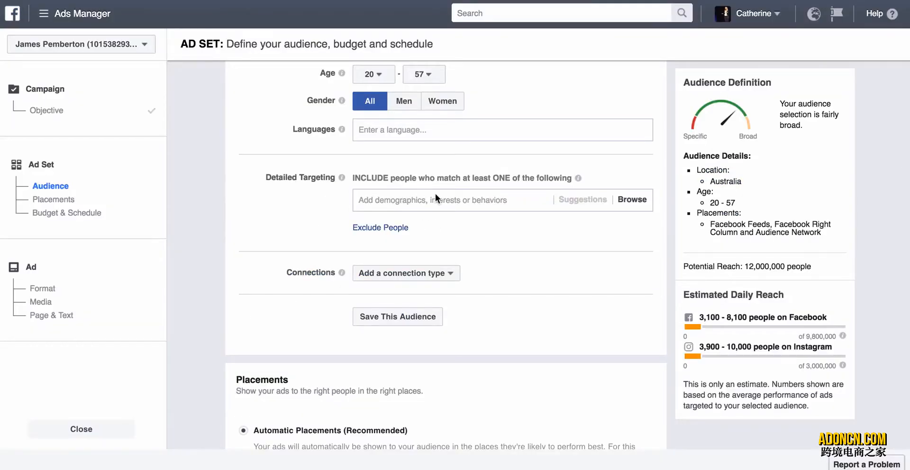
In Ads Manager, add the GoPro interest to the ad set's Detailed Targeting and dismiss the tip.
click(435, 199)
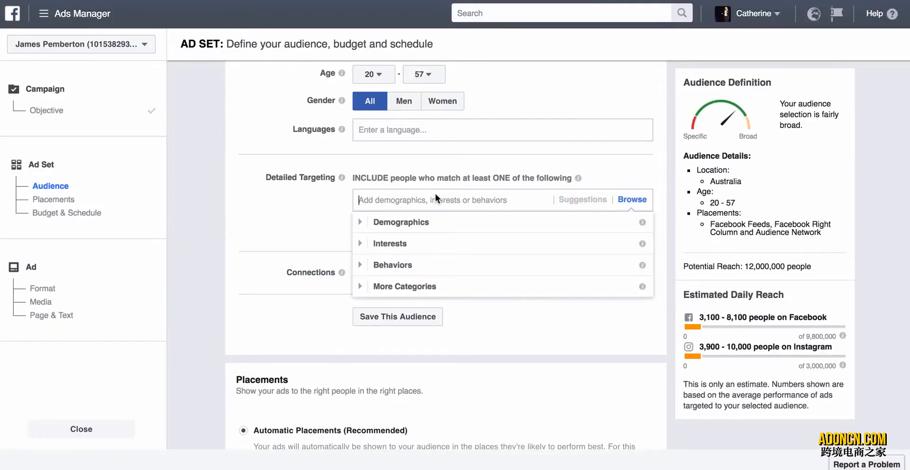
text(GoPro)
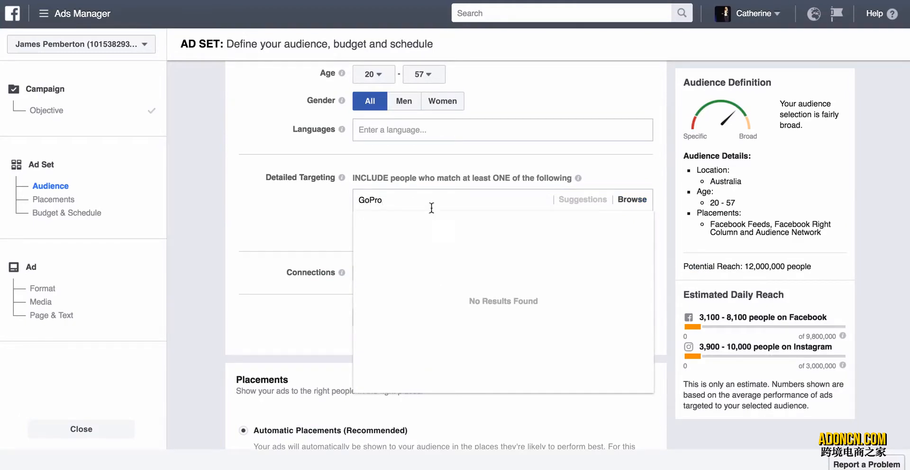
click(424, 222)
click(301, 201)
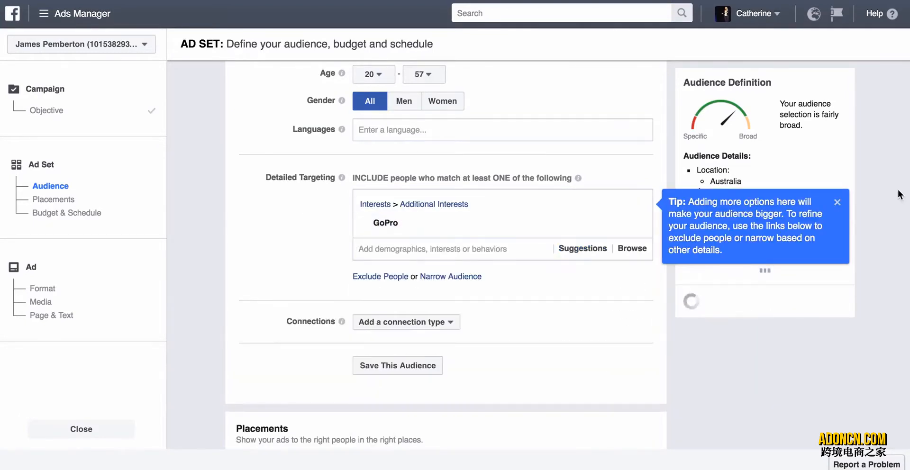
click(838, 202)
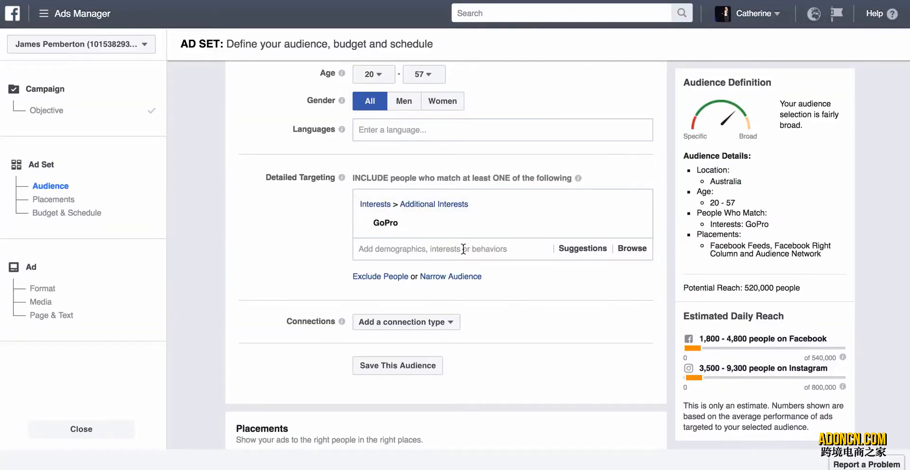
Try to find Defence Jobs Australia in Detailed Targeting using "Defense Jobs Aust", and clear the entry.
click(463, 248)
text(Defens)
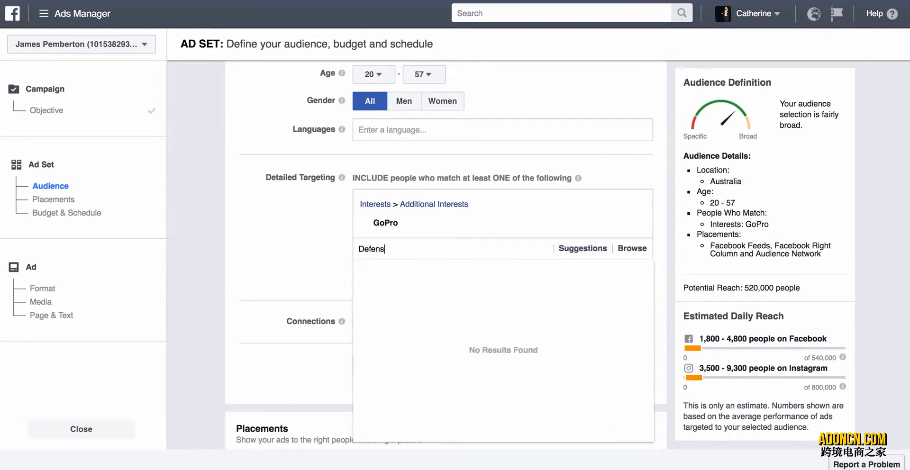
text(e Jobs Aust)
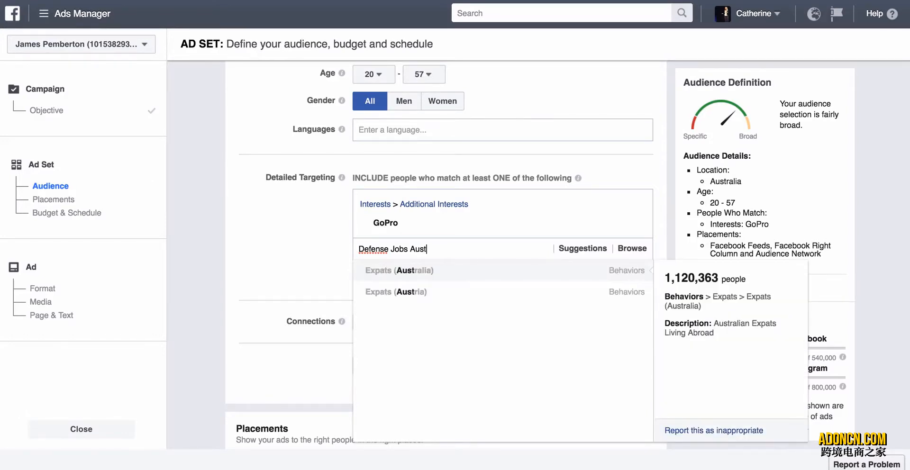
key(BackSpace)
drag(439, 250, 357, 249)
key(BackSpace)
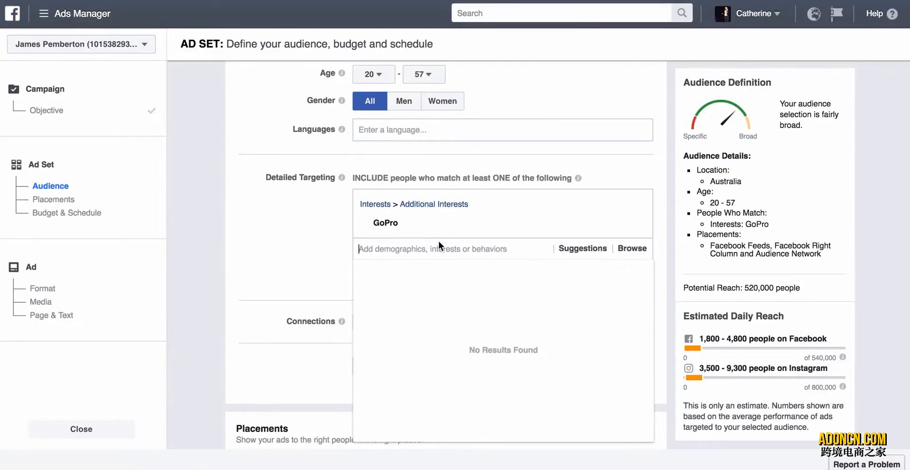
Add the Thredbo Resort interest to Detailed Targeting alongside GoPro.
text(Thredbo Resor)
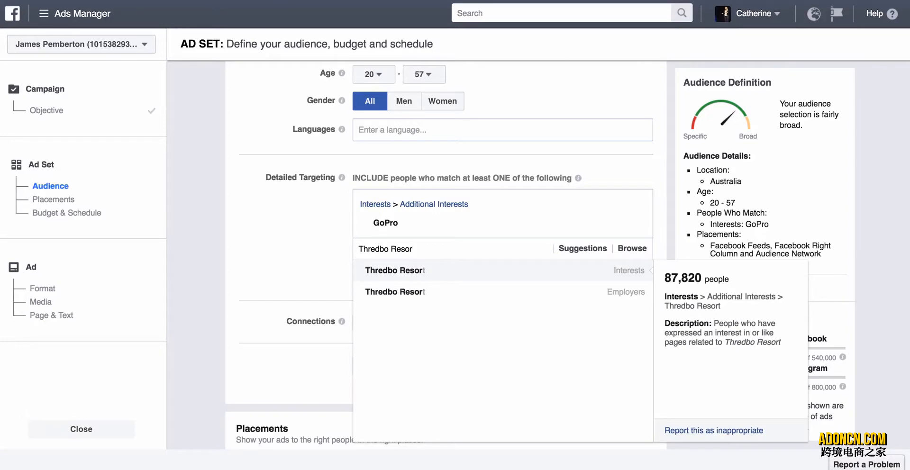
click(435, 272)
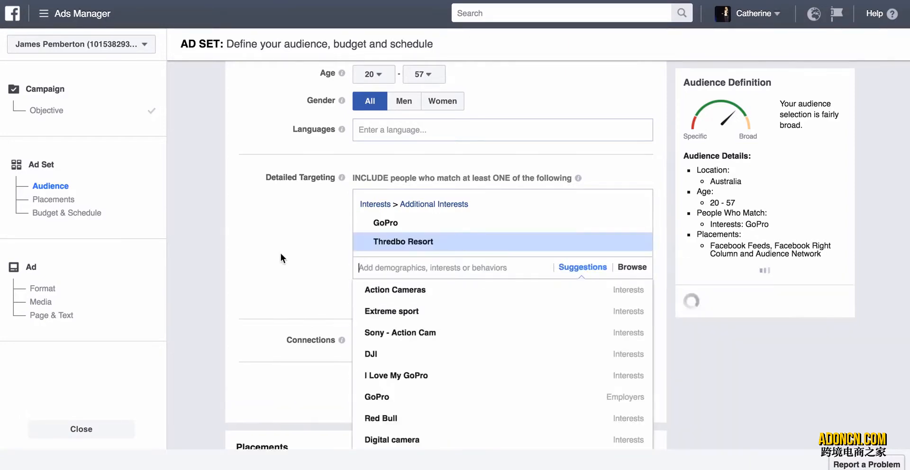
click(282, 249)
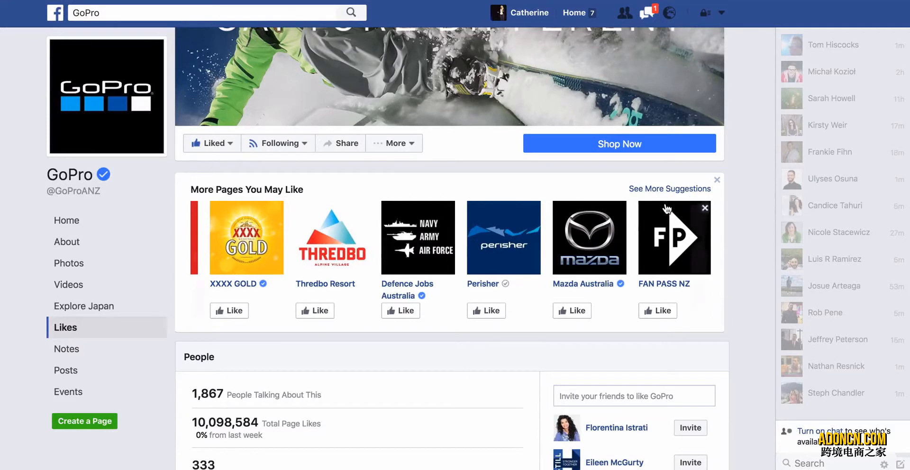
Browse further through the More Pages You May Like suggestions on the GoPro Facebook page for interest ideas.
click(701, 256)
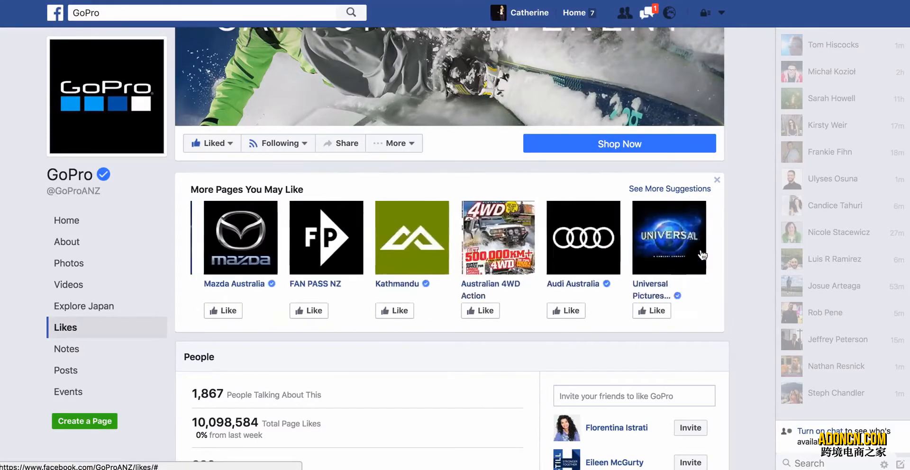
click(701, 256)
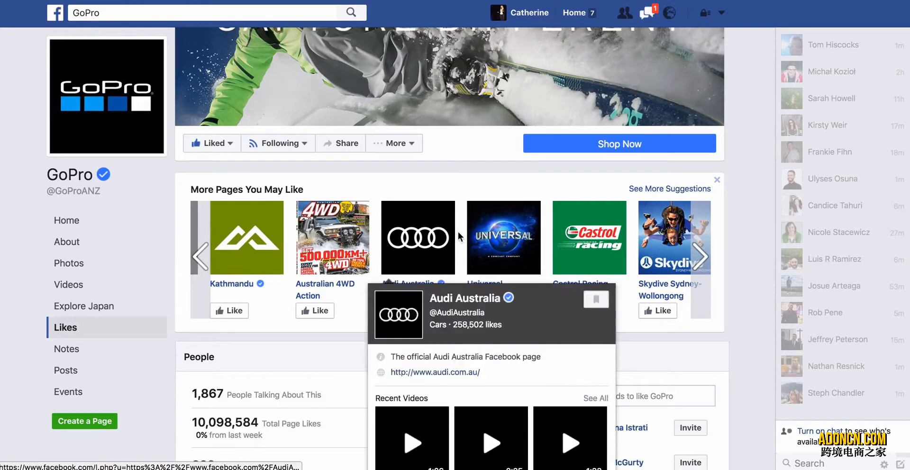
click(706, 259)
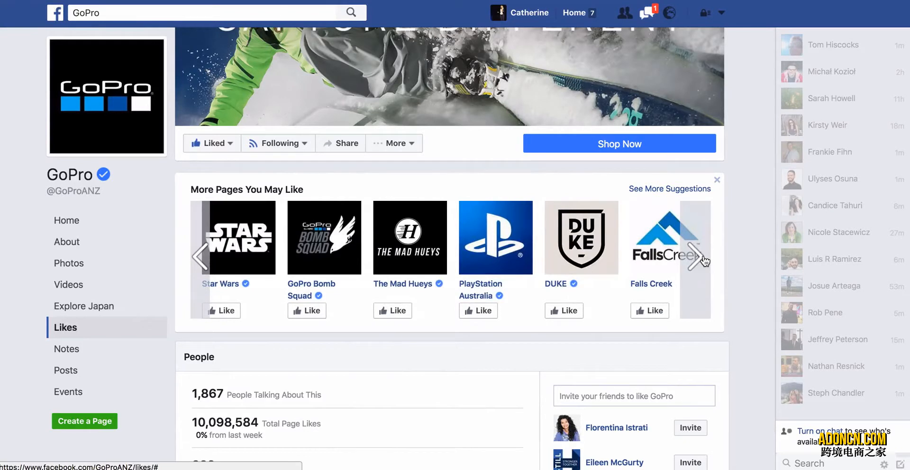
click(706, 259)
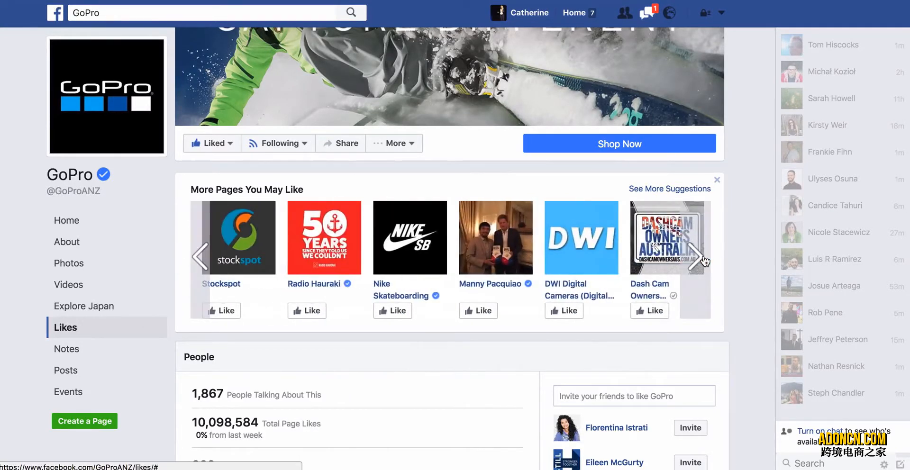
click(706, 260)
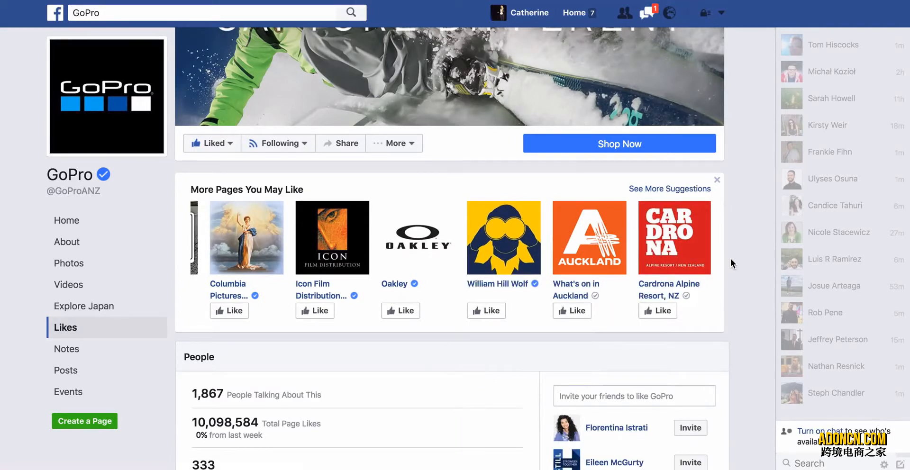
click(695, 258)
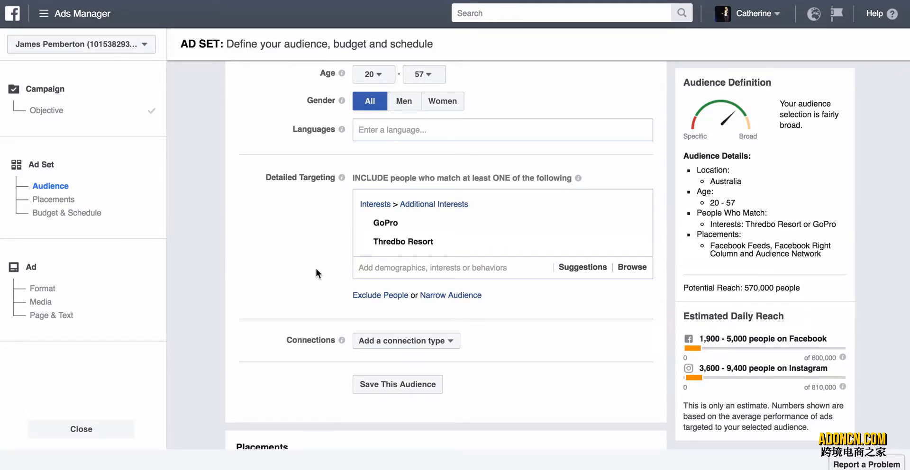
Back in Ads Manager, review the GoPro and Thredbo Resort interests and the connection type options without adding a connection.
mouse_move(398, 241)
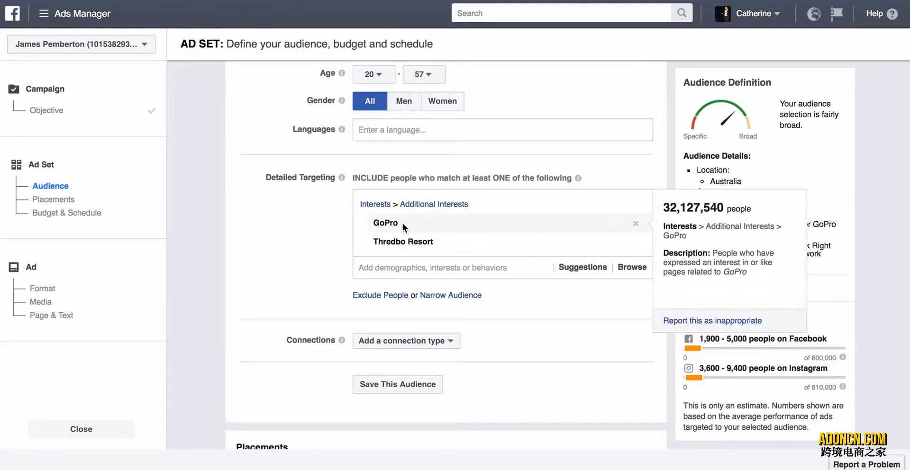
mouse_move(403, 228)
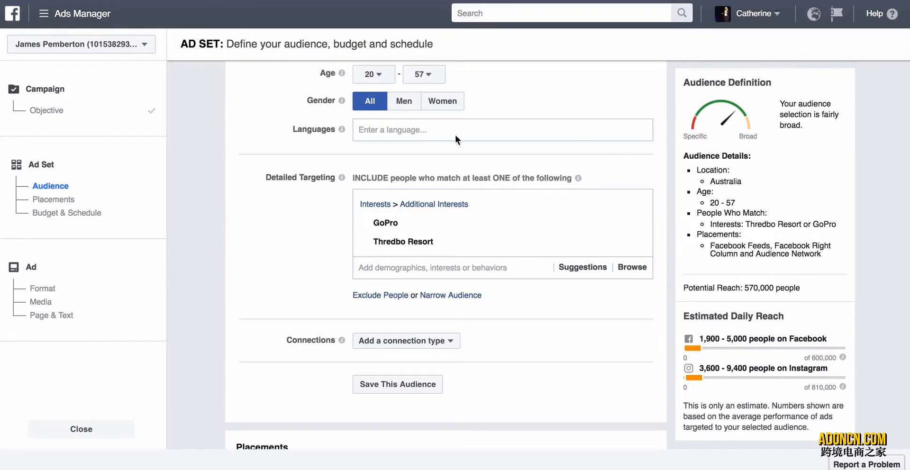
scroll(285, 321, down, 3)
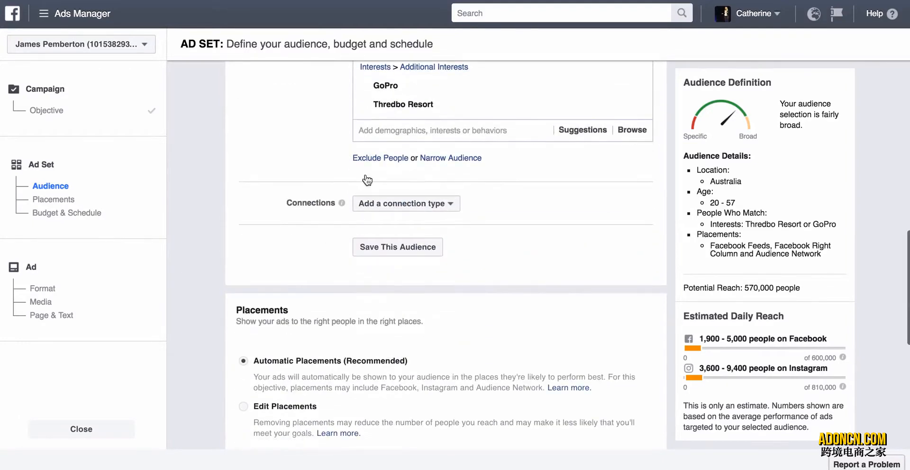
scroll(273, 221, up, 2)
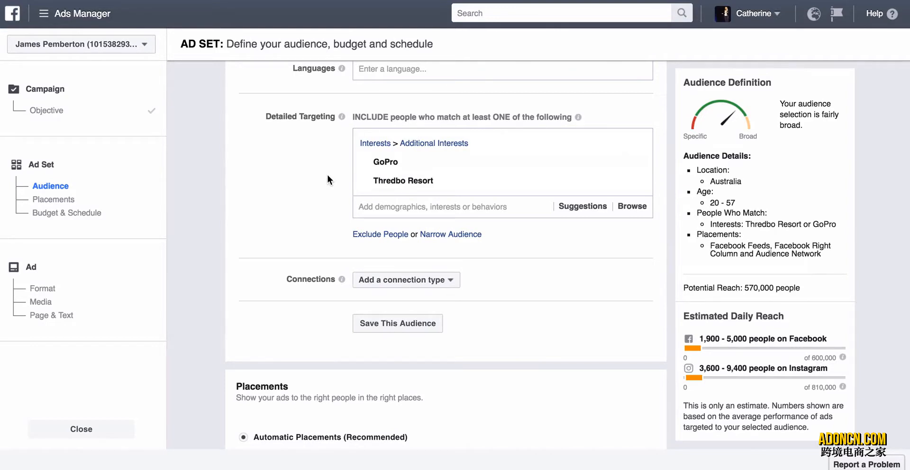
scroll(327, 175, down, 1)
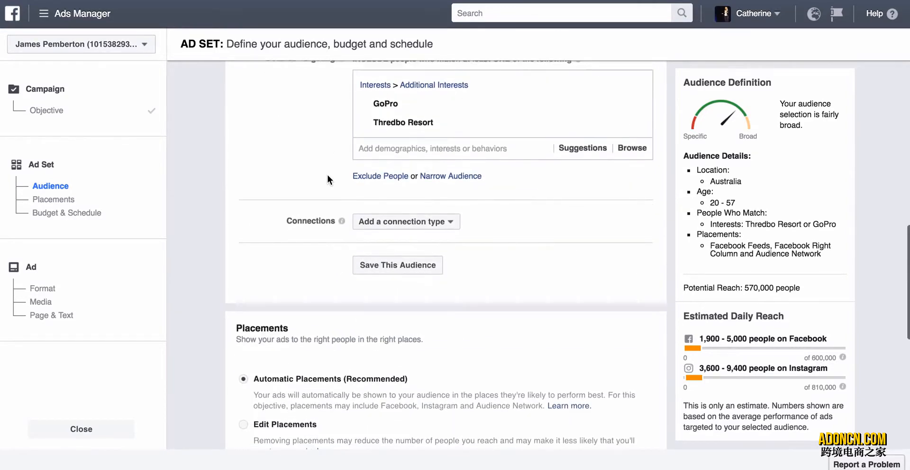
scroll(328, 175, down, 1)
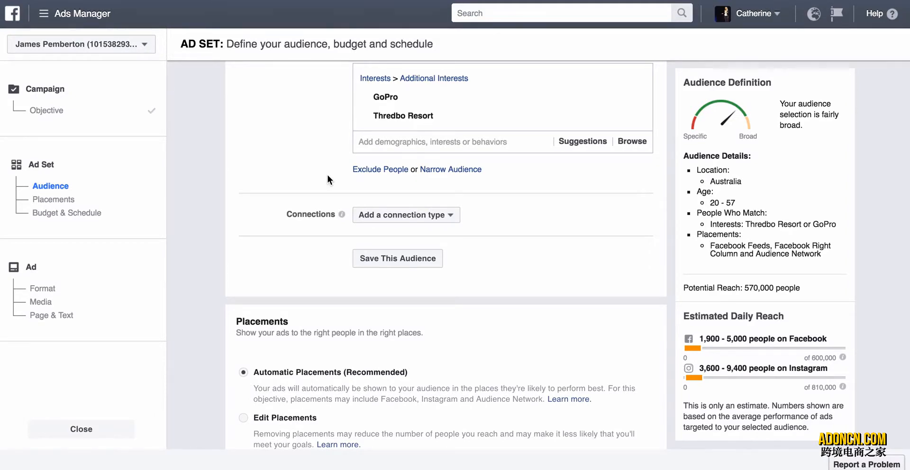
scroll(327, 174, down, 2)
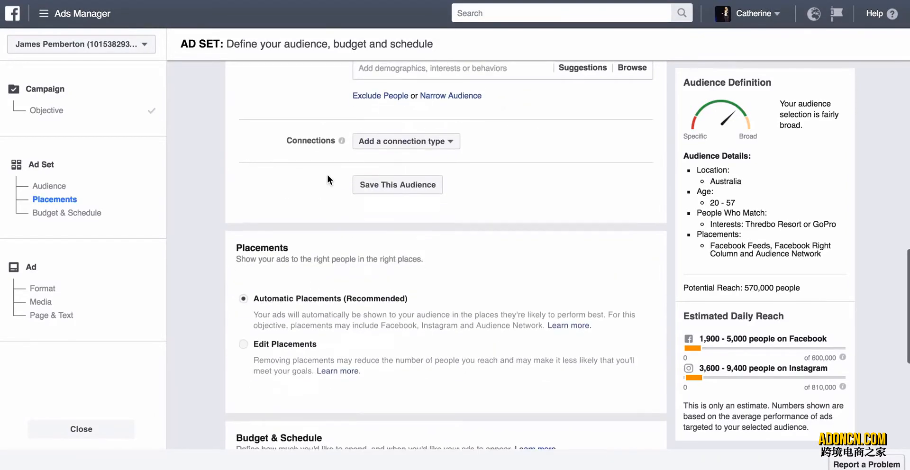
click(377, 141)
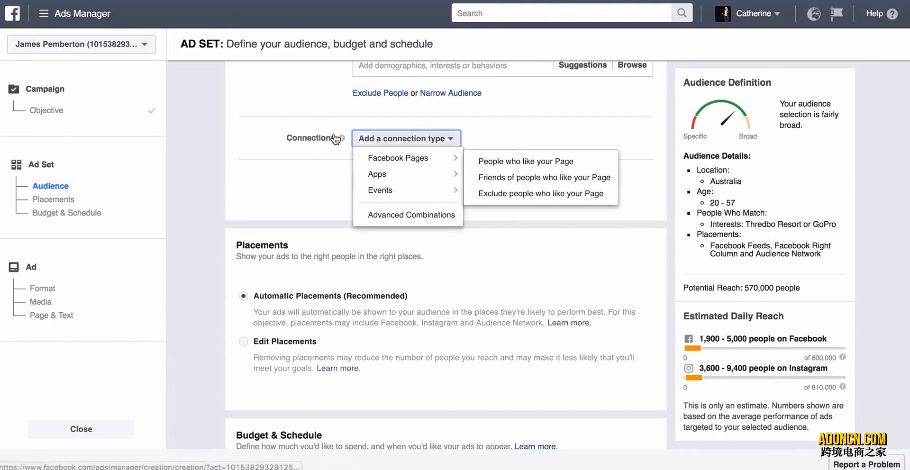
click(280, 141)
Switch the ad set to Edit Placements and exclude Instagram and Audience Network, keeping only Facebook.
scroll(281, 141, down, 3)
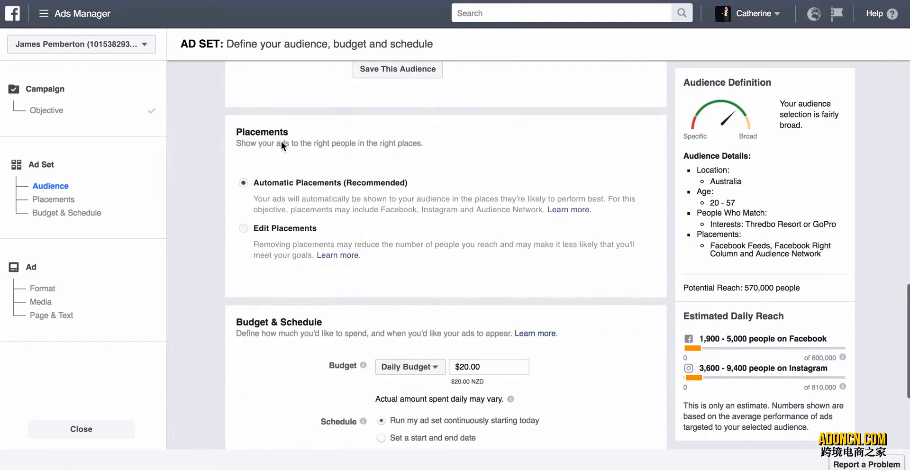
click(245, 228)
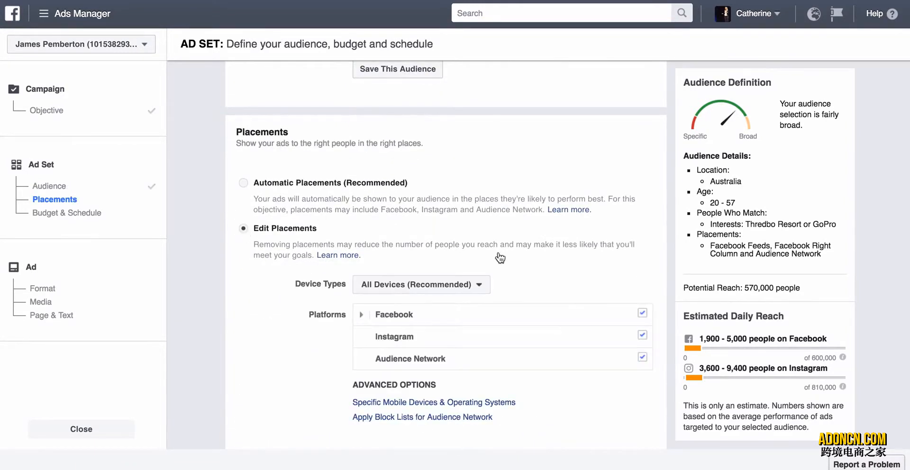
scroll(500, 259, down, 1)
click(642, 280)
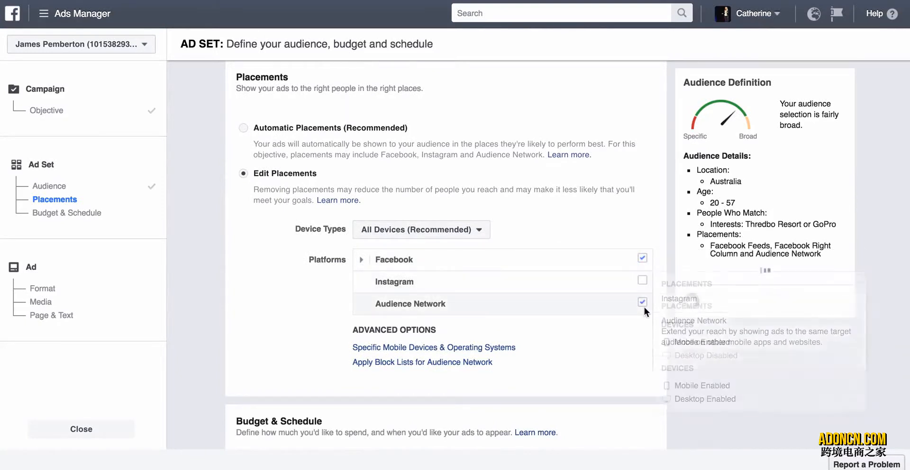
click(642, 302)
Look over the remaining placement settings and the Device Types options, keeping All Devices (Recommended).
scroll(651, 274, down, 2)
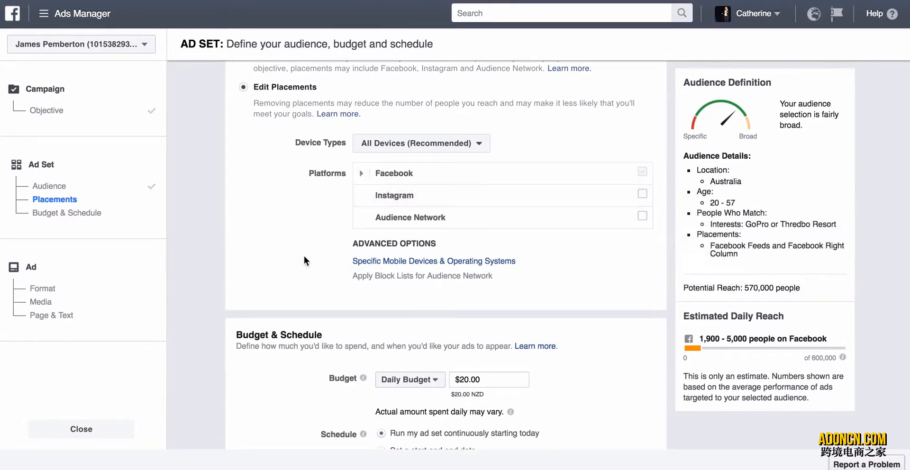
scroll(303, 255, down, 2)
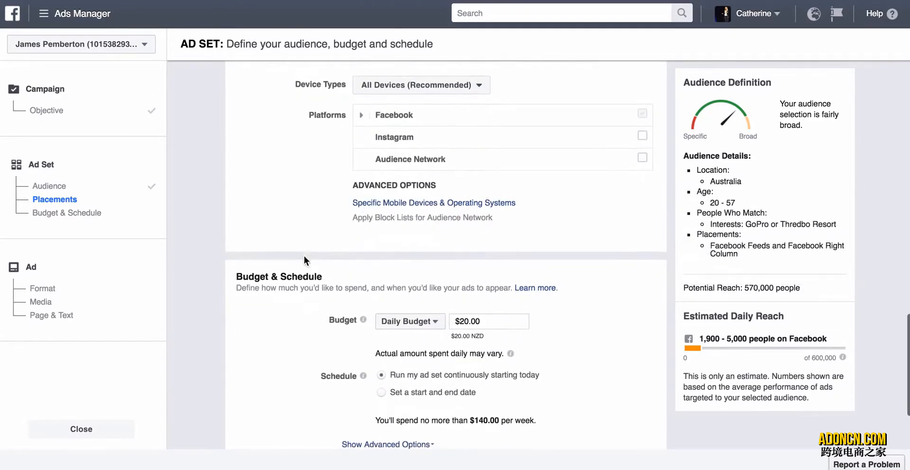
click(474, 85)
click(541, 90)
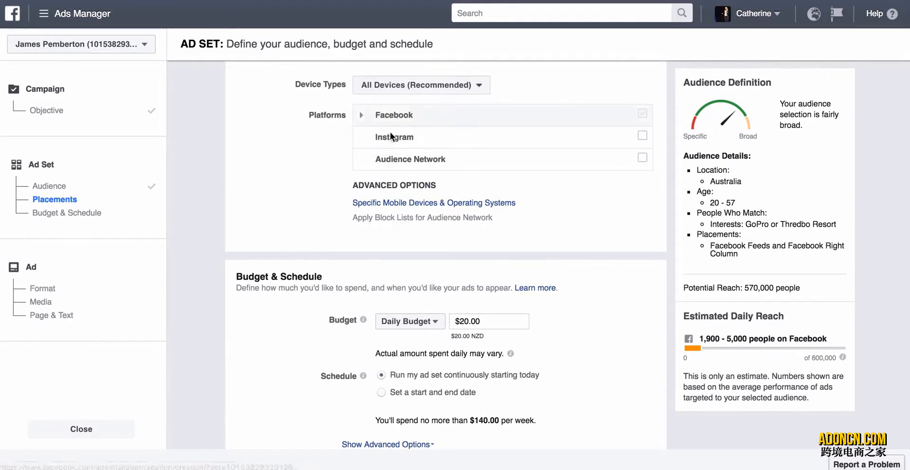
Review the Device Types options without changing them, and look over the placements and the Budget & Schedule settings.
click(479, 85)
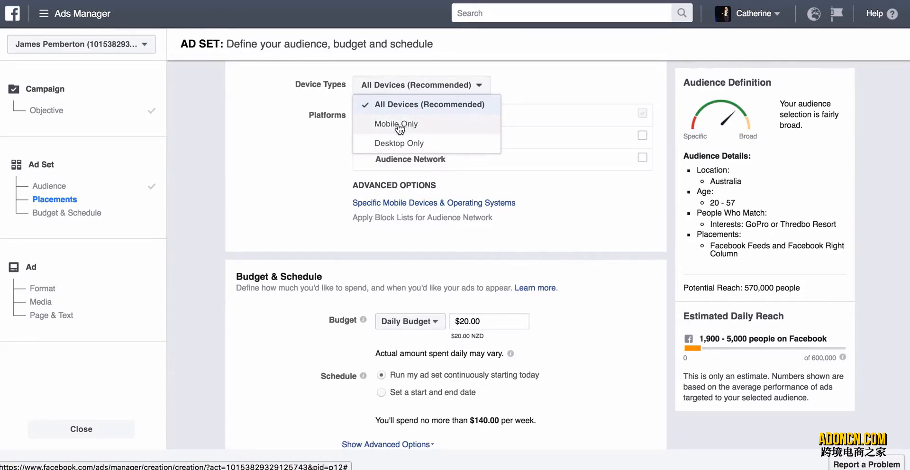
click(334, 137)
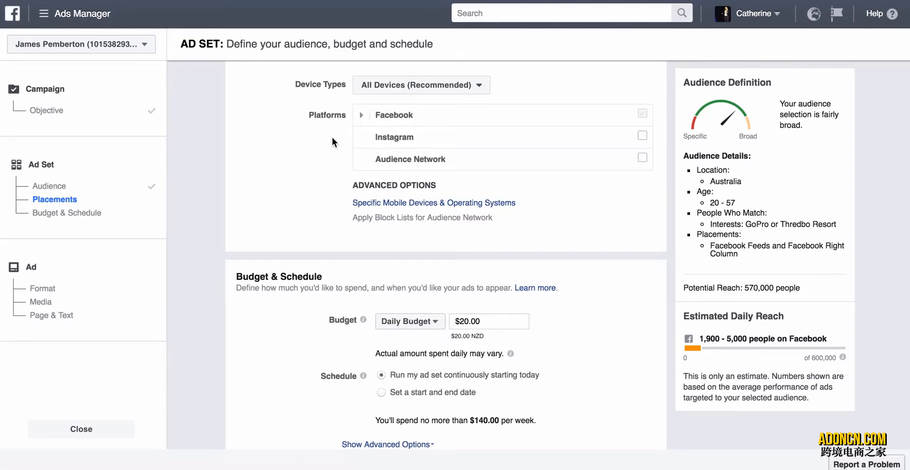
scroll(332, 136, down, 2)
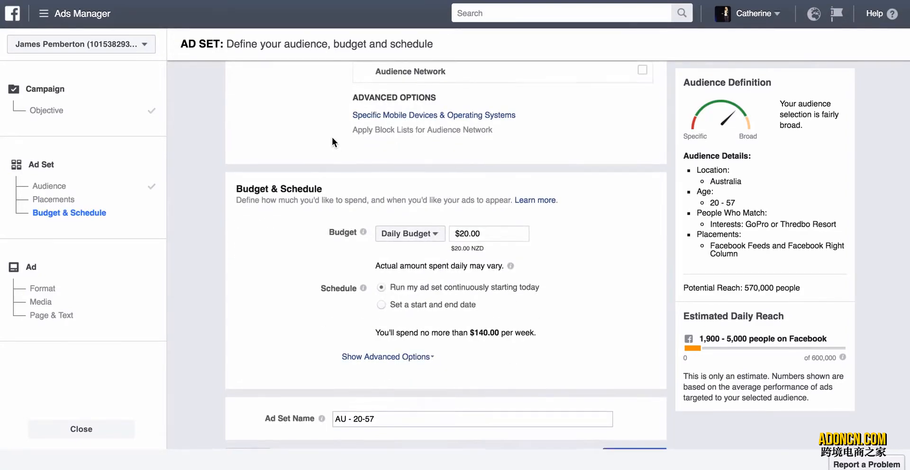
scroll(332, 136, up, 2)
scroll(332, 136, down, 3)
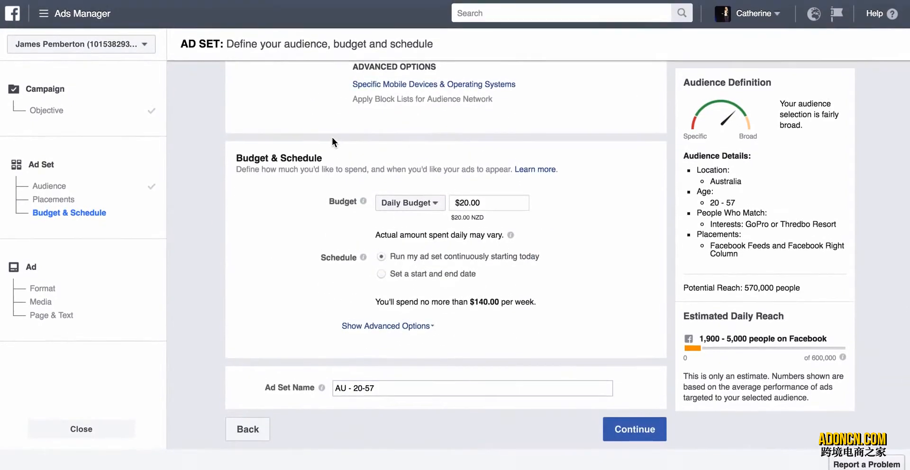
scroll(332, 136, up, 3)
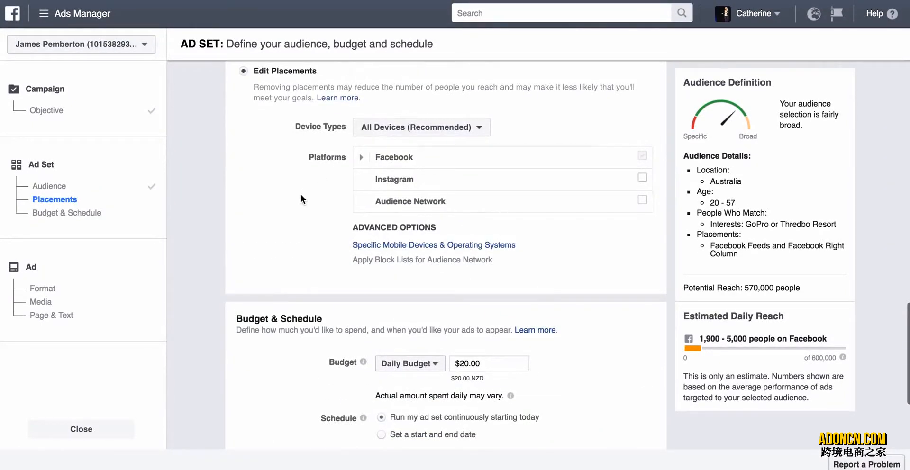
scroll(301, 198, down, 3)
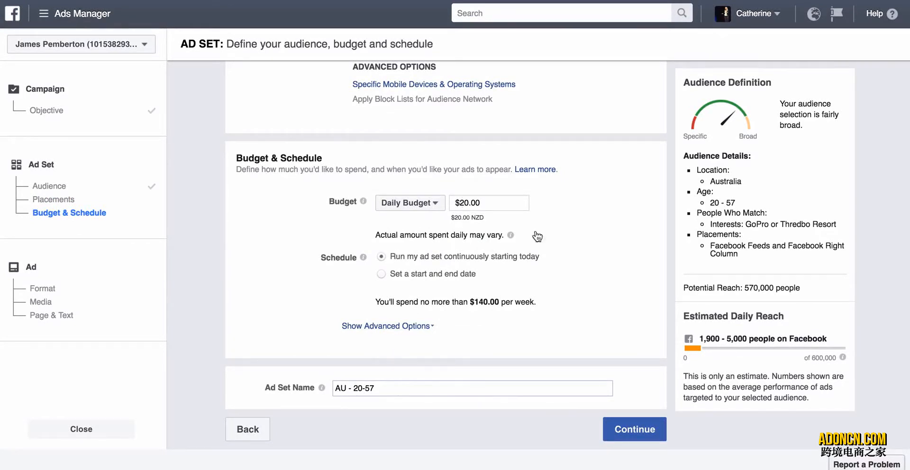
mouse_move(510, 235)
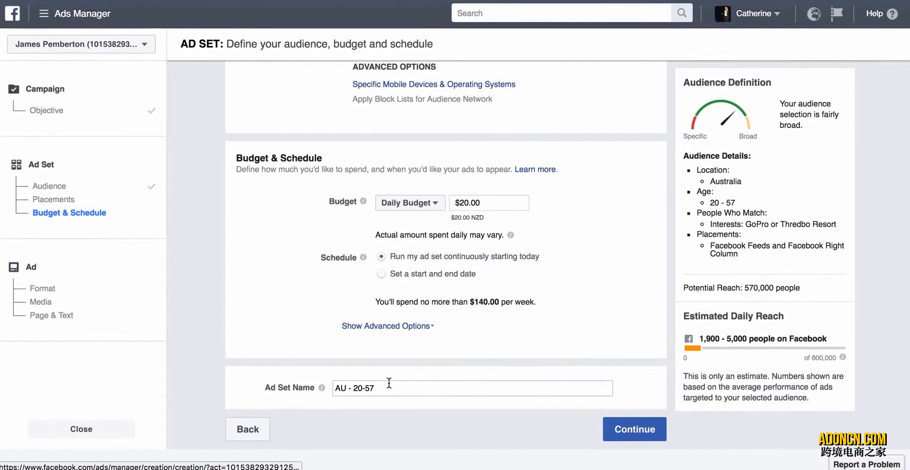
Rename the ad set to start with "AU - GoPro/Resort - Facebook" in place of the age range, and continue to the ad creation page.
click(369, 389)
drag(368, 389, 353, 390)
text(Snor)
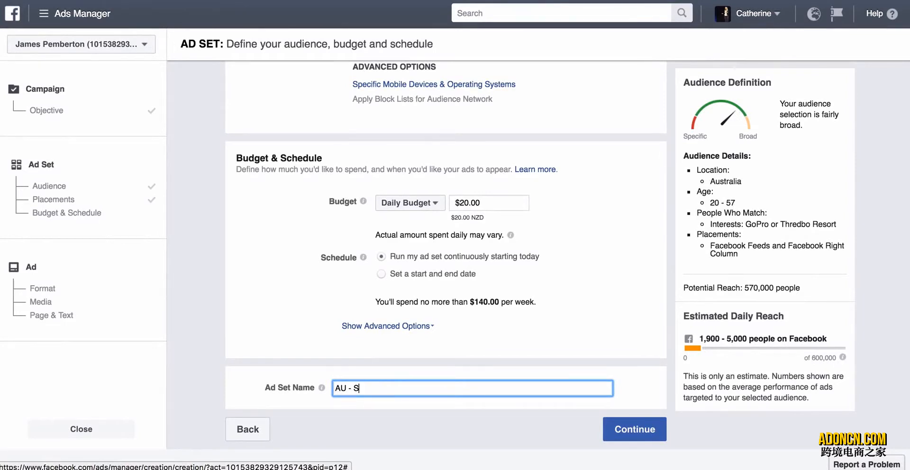
key(BackSpace)
key(BackSpace)
key(BackSpace)
key(BackSpace)
text(GoPro/Rsor)
key(BackSpace)
key(BackSpace)
key(BackSpace)
text(esort - Facebook N)
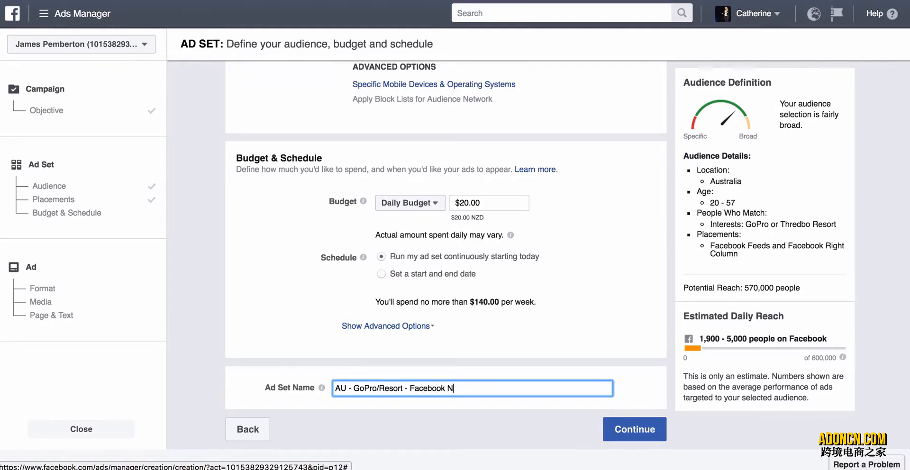
text(d)
click(626, 431)
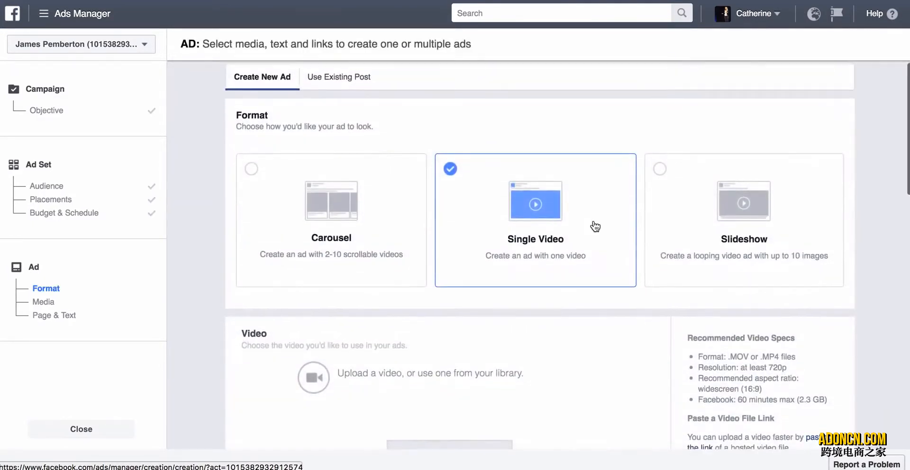
Keep the Single Video format and choose the first snorkelmask.mp4 from the video library as the ad's media.
scroll(592, 220, down, 5)
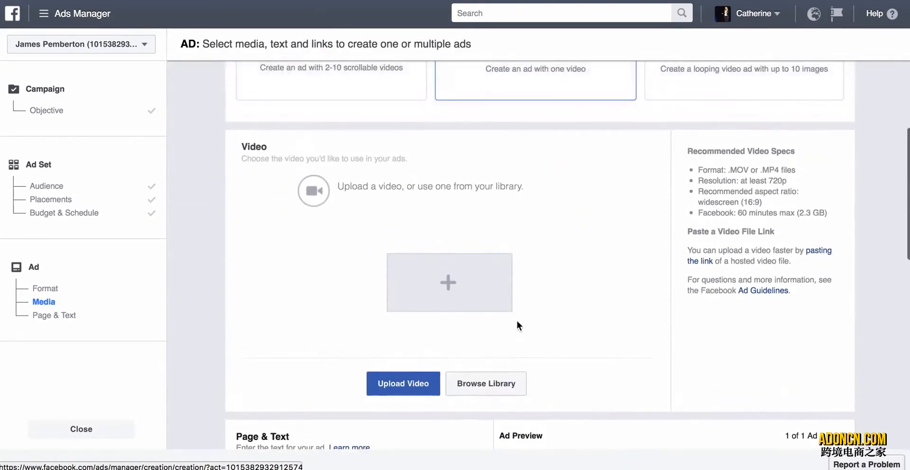
click(497, 383)
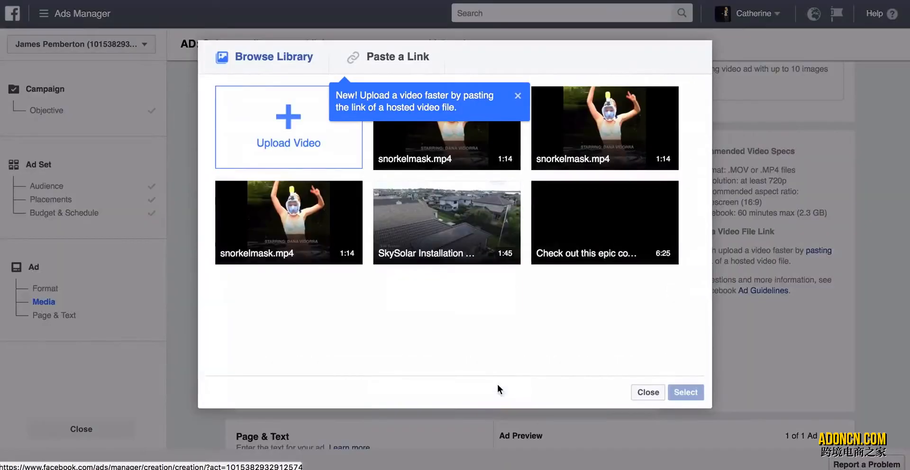
click(442, 143)
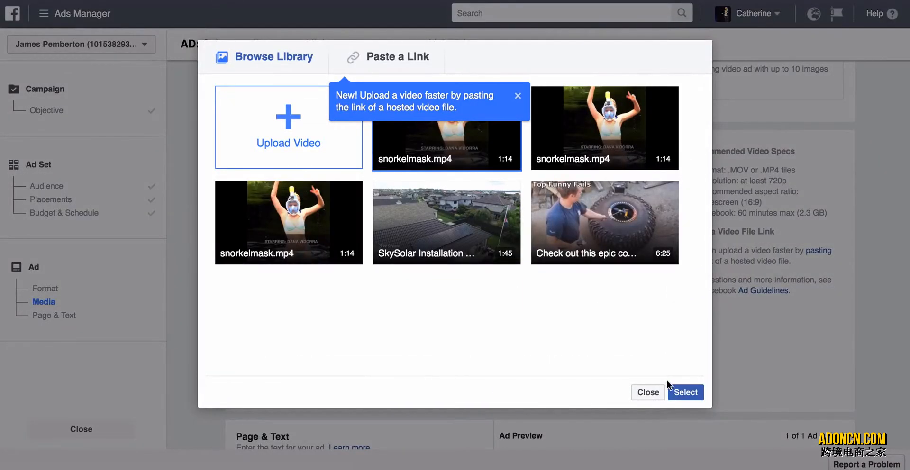
click(677, 393)
Look over the video thumbnails, the Page & Text section and the desktop news feed preview of the ad.
scroll(666, 368, up, 3)
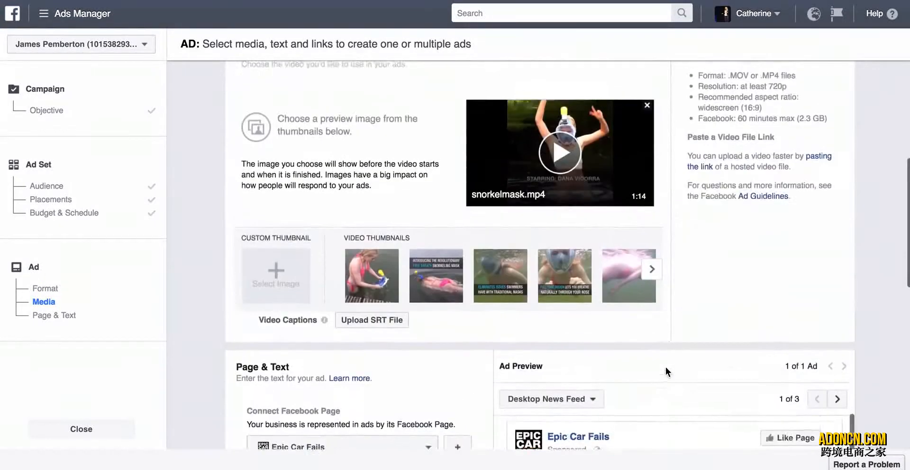
scroll(669, 284, down, 10)
scroll(669, 285, up, 2)
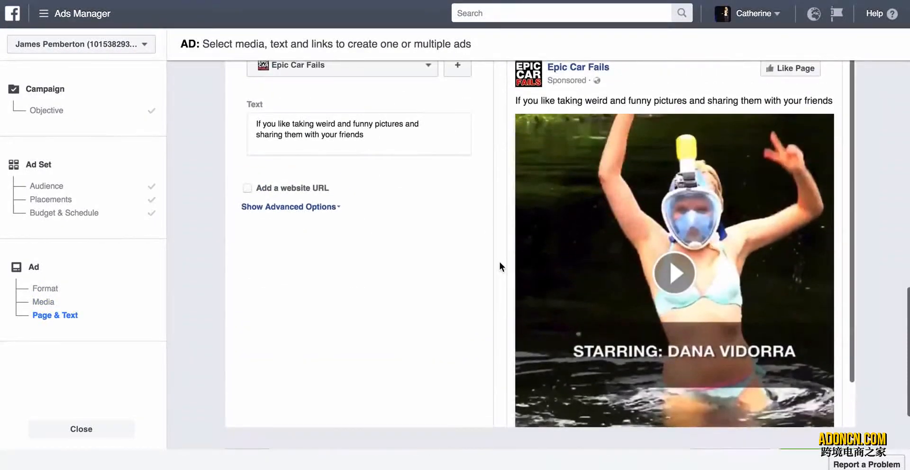
scroll(500, 265, up, 2)
scroll(499, 261, down, 3)
scroll(499, 259, up, 7)
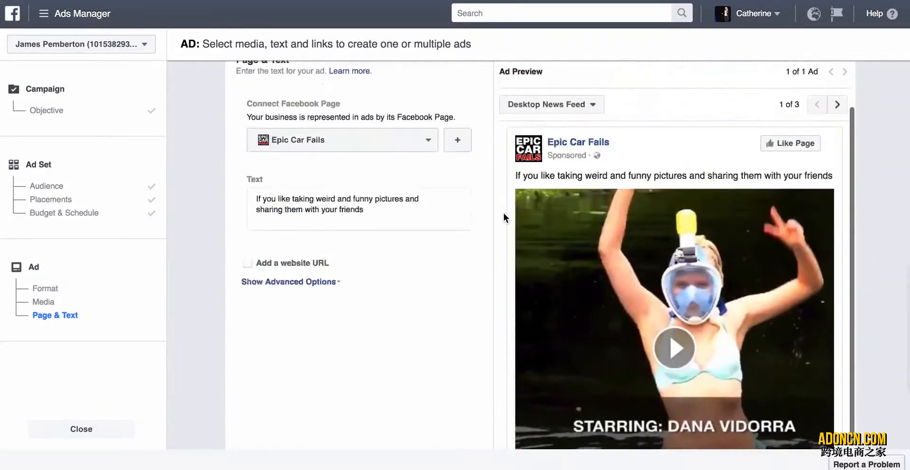
scroll(503, 214, up, 1)
scroll(503, 212, down, 5)
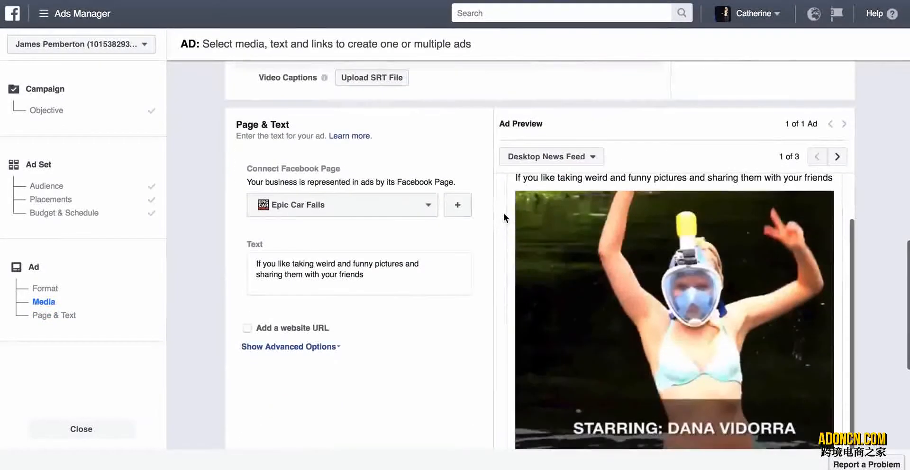
scroll(468, 243, down, 1)
Enable the website URL option for the ad to show its link, headline, description and call-to-action fields.
drag(388, 243, 258, 214)
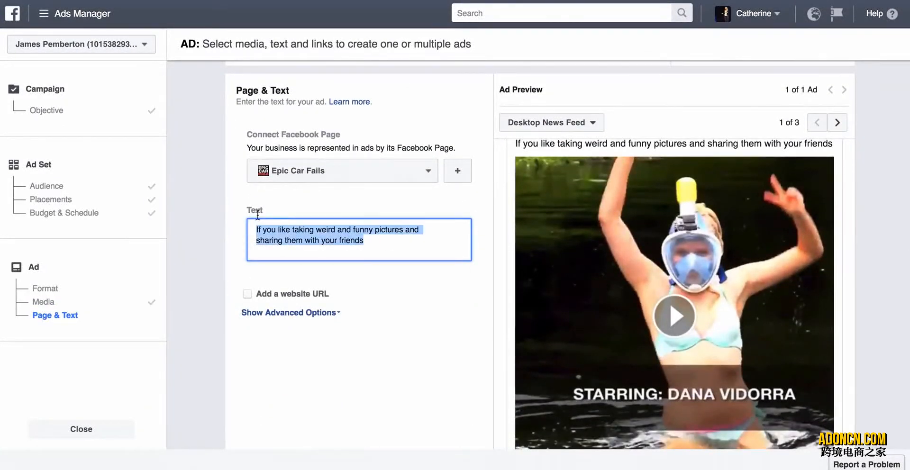
scroll(351, 344, down, 2)
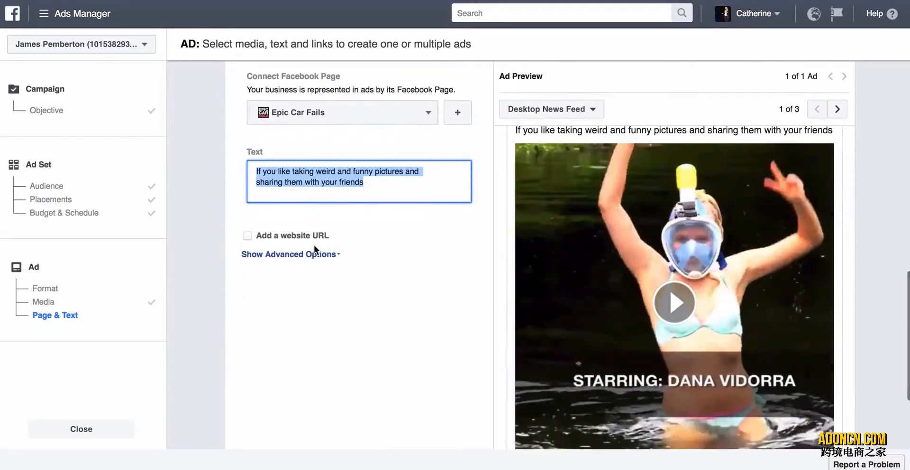
scroll(314, 245, down, 3)
click(246, 162)
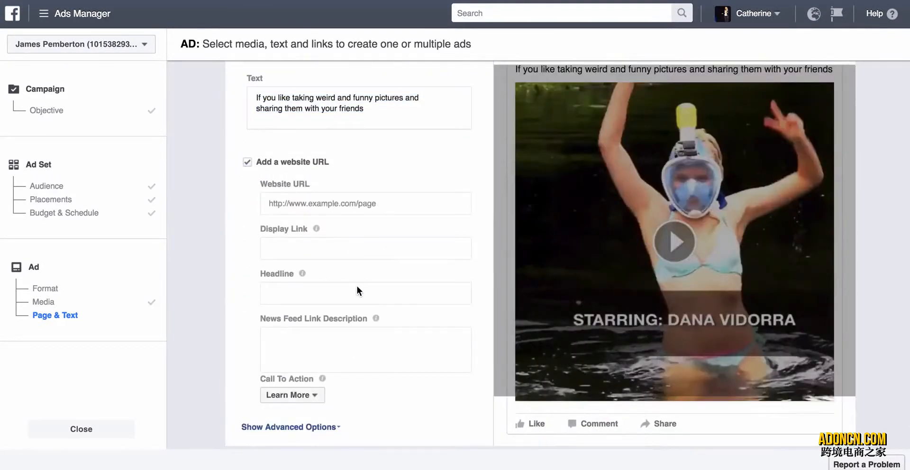
Copy the "Do You Love Snorkeling?" opening with its CLICK HERE product link from Notes and replace the ad text with it.
key(super+Tab)
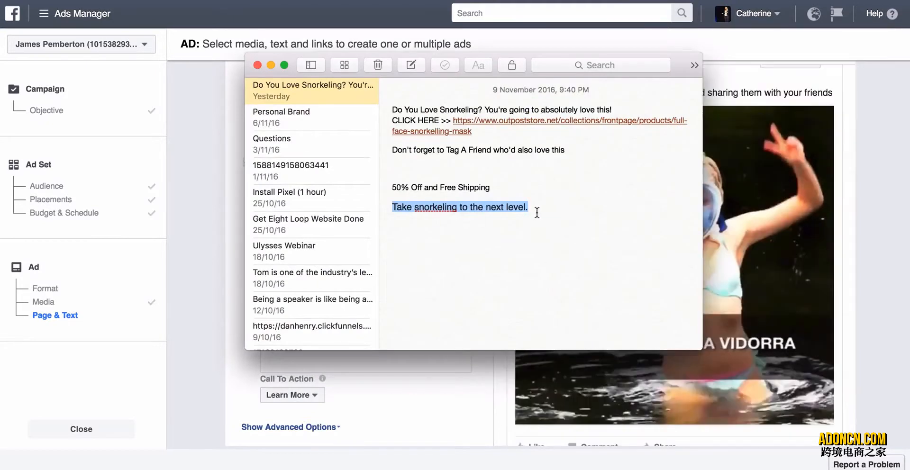
drag(479, 130, 351, 109)
key(super+c)
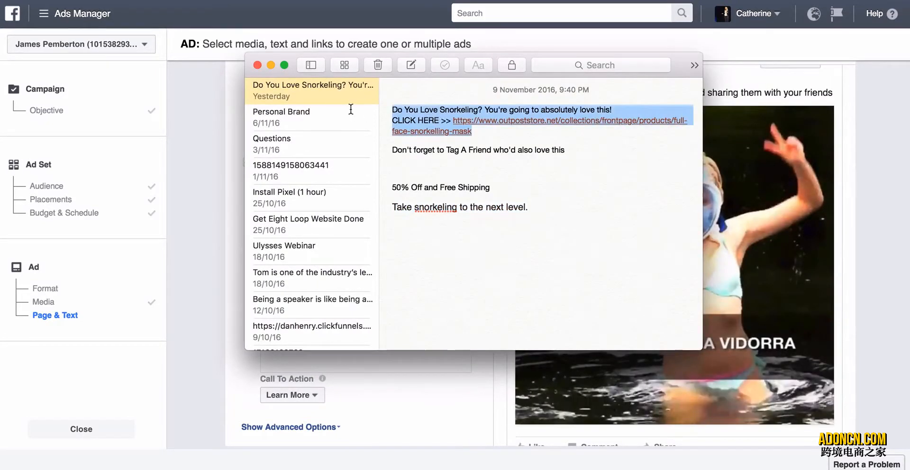
click(226, 174)
scroll(337, 180, up, 3)
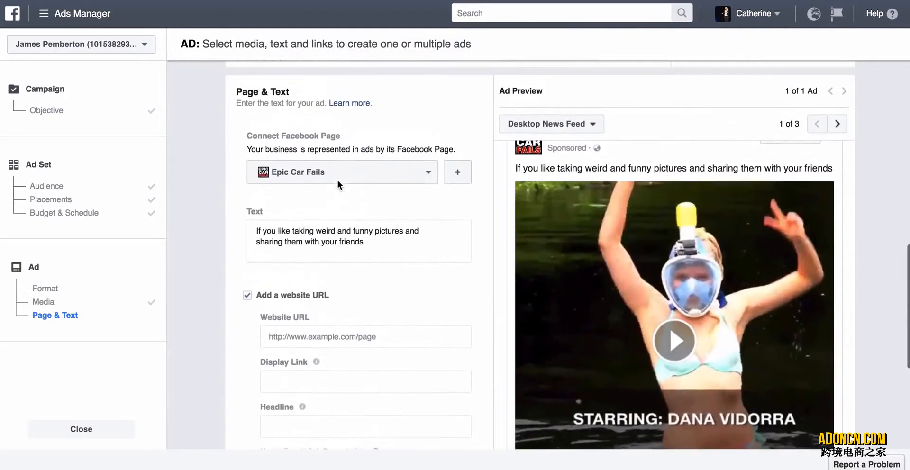
drag(374, 251, 231, 238)
key(super+v)
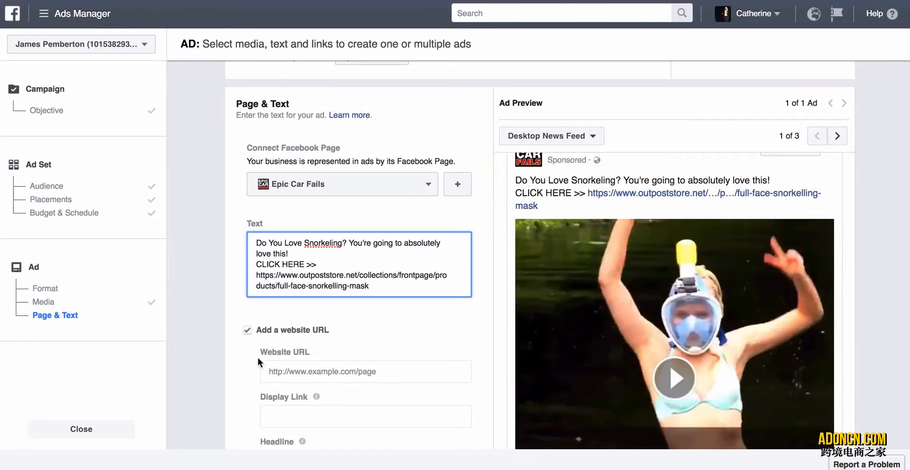
Copy "Don't forget to Tag A Friend who'd also love this" from Notes into the ad's headline.
scroll(257, 357, down, 2)
key(super+Tab)
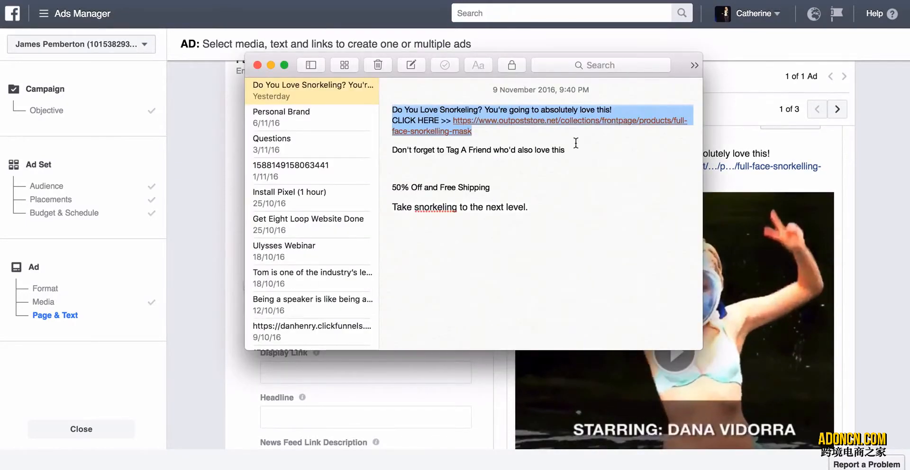
drag(571, 149, 386, 149)
key(super+c)
click(210, 225)
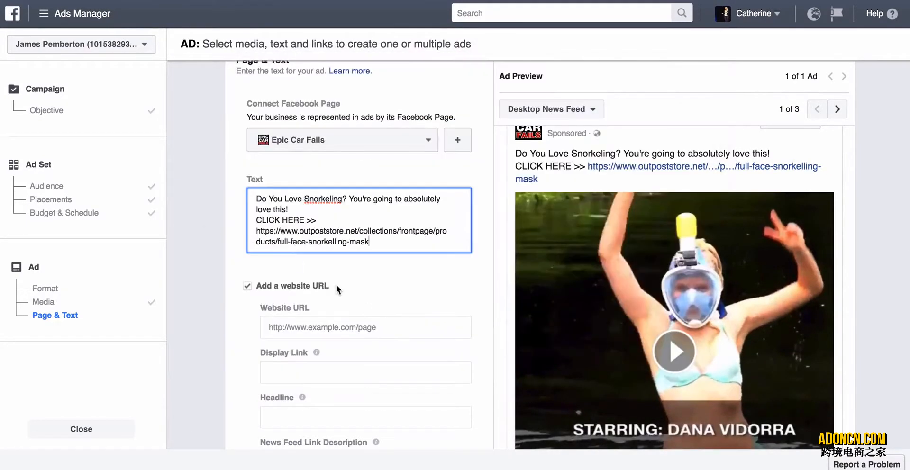
scroll(336, 284, down, 4)
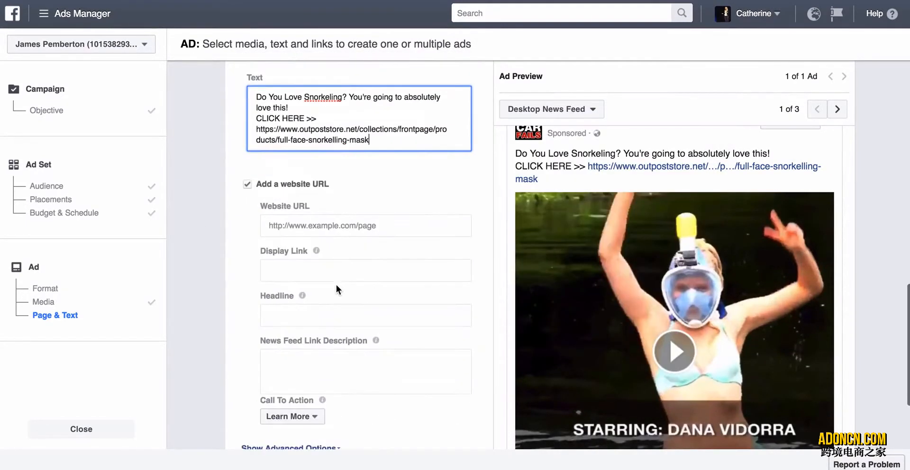
click(301, 316)
key(super+v)
click(232, 339)
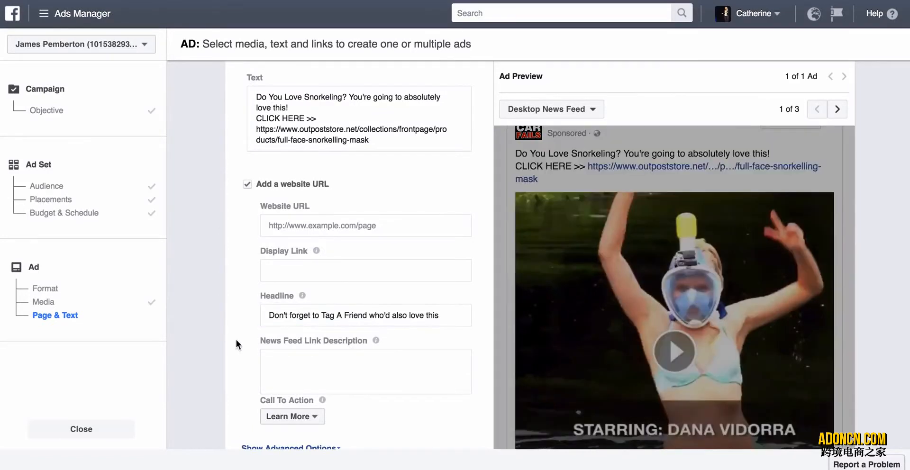
click(272, 315)
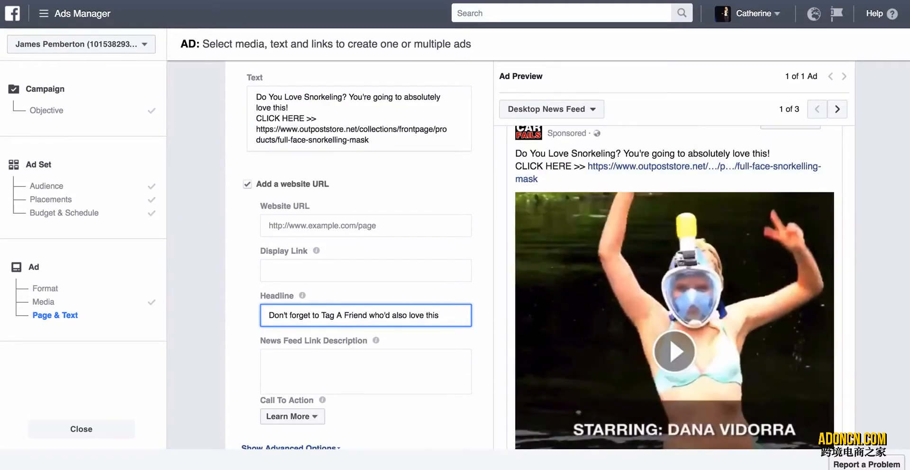
Switch to Notes to review the "50% Off and Free Shipping" and "Take snorkeling to the next level." lines, and return to the ad form.
key(super+Tab)
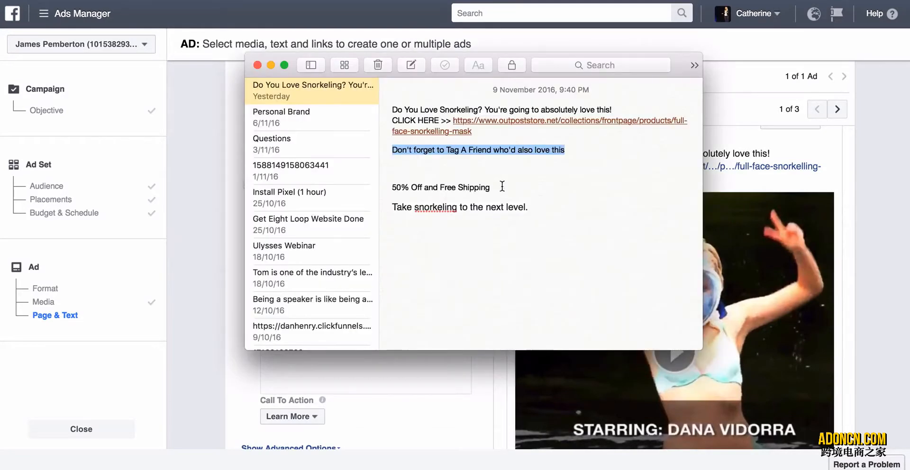
drag(499, 188, 389, 189)
click(504, 206)
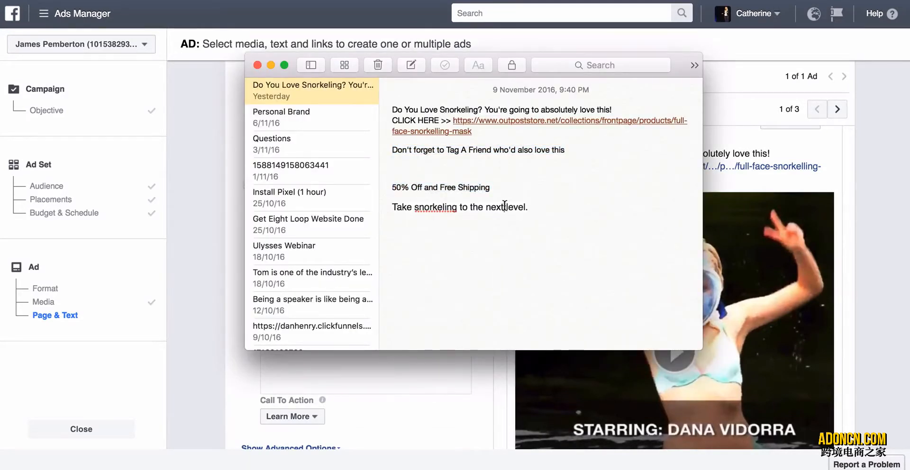
drag(539, 208, 392, 208)
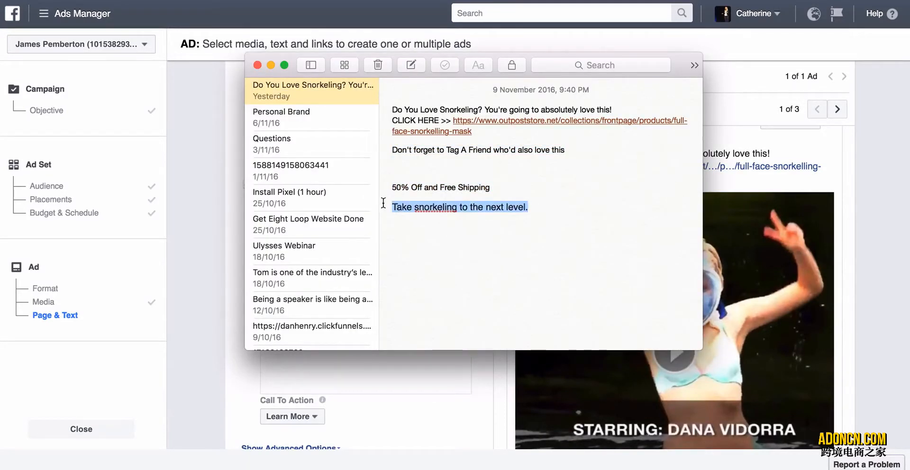
click(186, 249)
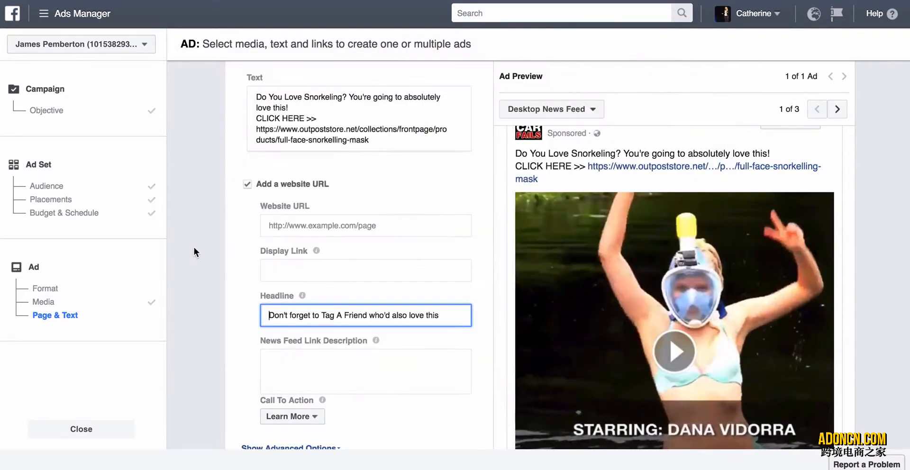
Move the "Don't forget to Tag A Friend who'd also love this" line from the headline to the end of the ad text, after a blank line.
click(443, 315)
drag(444, 315, 255, 315)
key(super+c)
key(BackSpace)
click(392, 138)
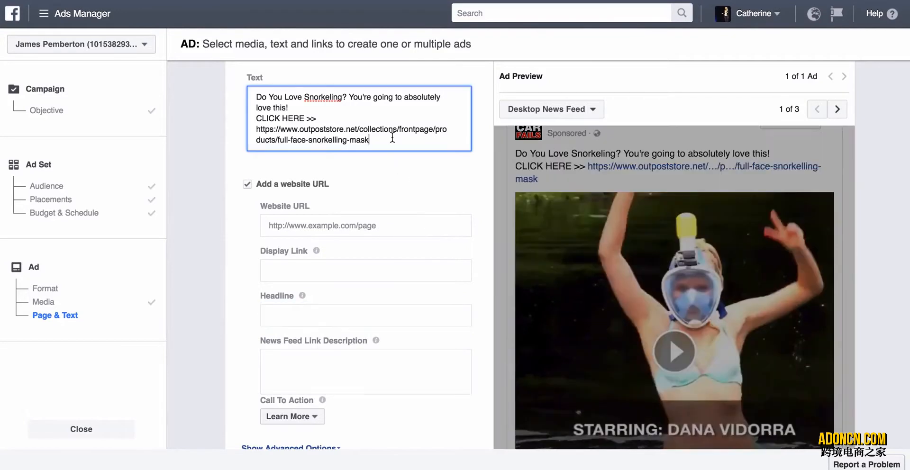
key(Return)
key(Return)
key(super+v)
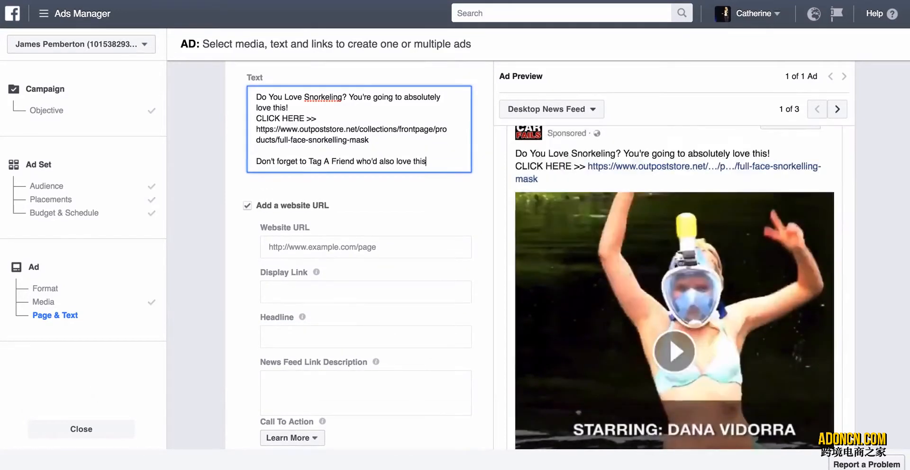
Copy "50% Off and Free Shipping" from Notes into the ad's headline.
key(super+Tab)
drag(492, 188, 376, 187)
key(super+c)
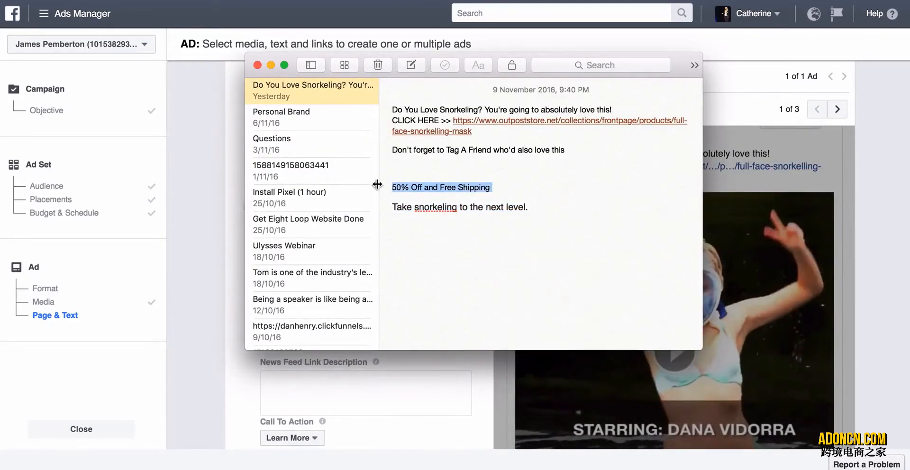
key(super+Tab)
click(309, 335)
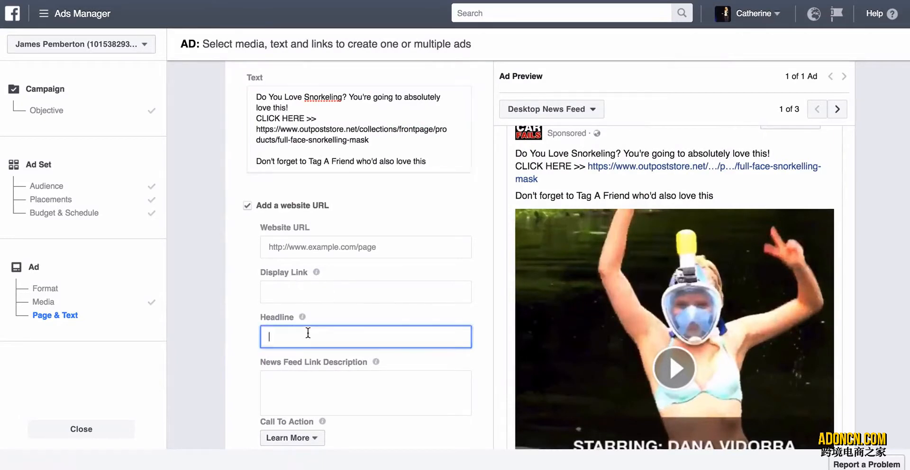
key(super+v)
Copy "Take snorkeling to the next level." from Notes into the ad's News Feed link description.
scroll(250, 361, down, 2)
key(super+Tab)
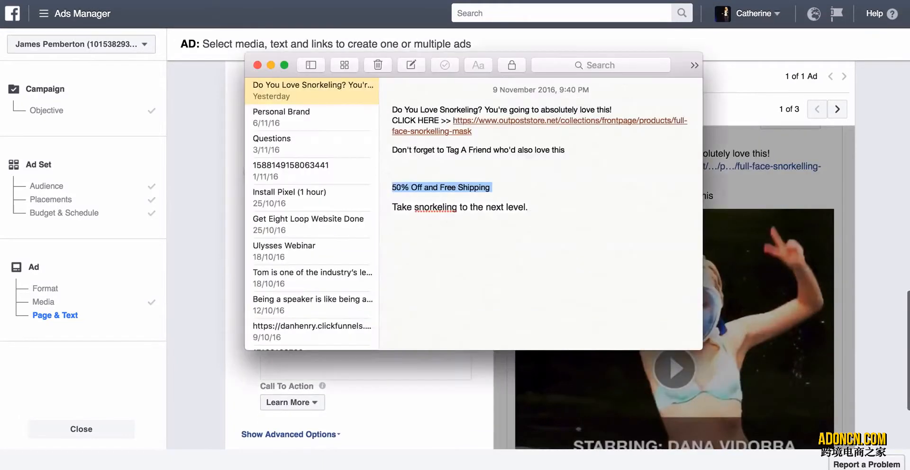
click(520, 207)
drag(520, 207, 384, 208)
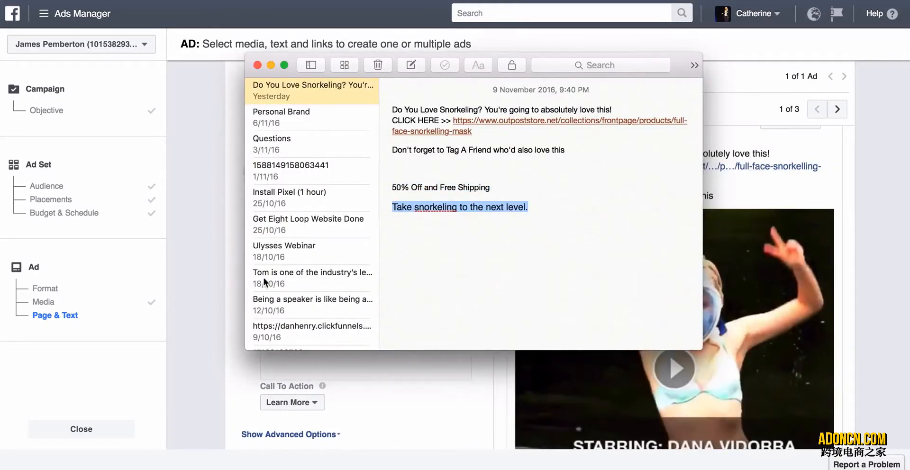
key(super+c)
key(super+Tab)
click(313, 350)
key(super+v)
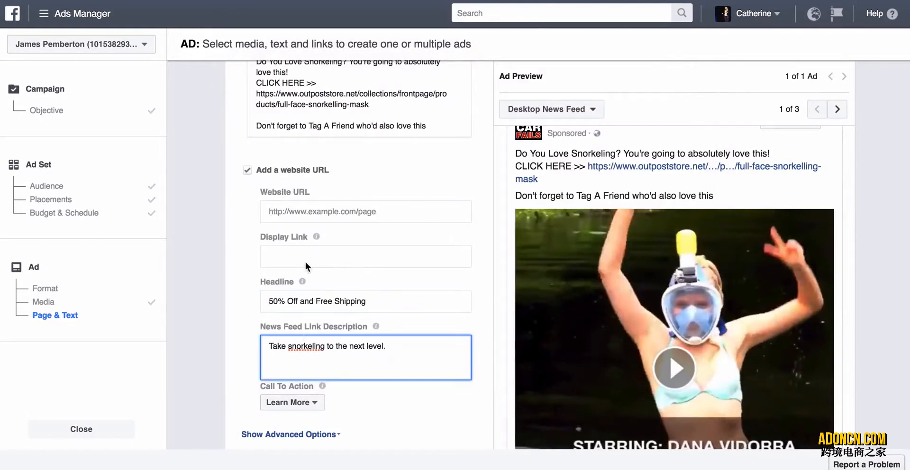
Set the ad's call to action to Shop Now.
scroll(652, 280, down, 3)
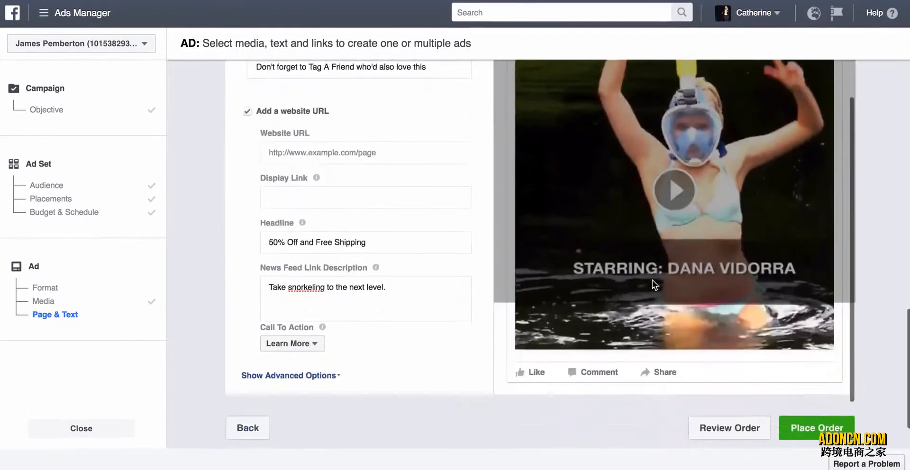
click(314, 326)
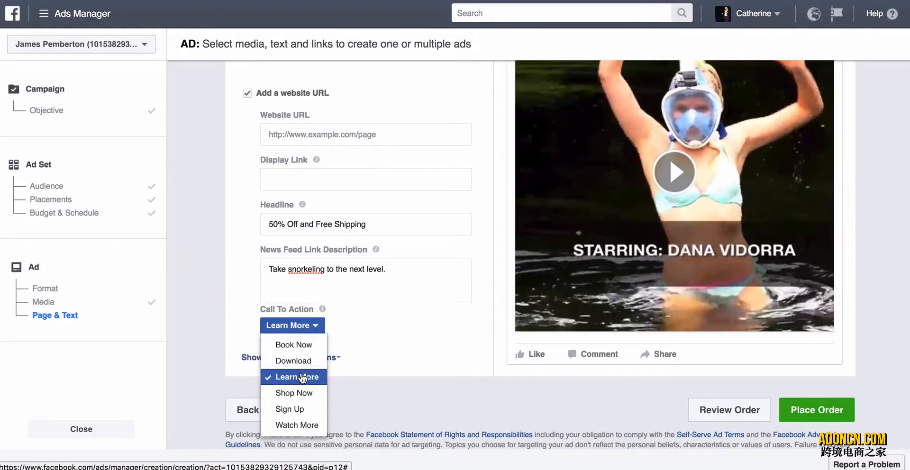
click(304, 393)
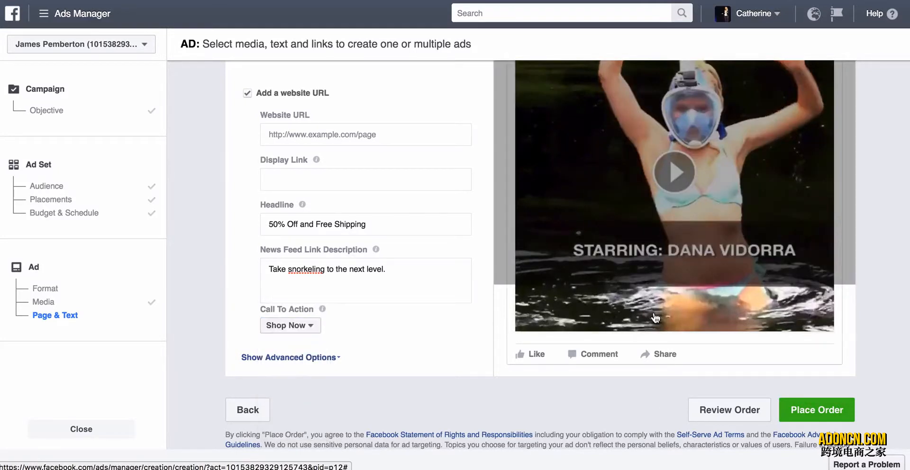
Choose the underwater shot of the swimmer in the snorkel mask with outstretched arm as the video's thumbnail.
scroll(653, 315, down, 1)
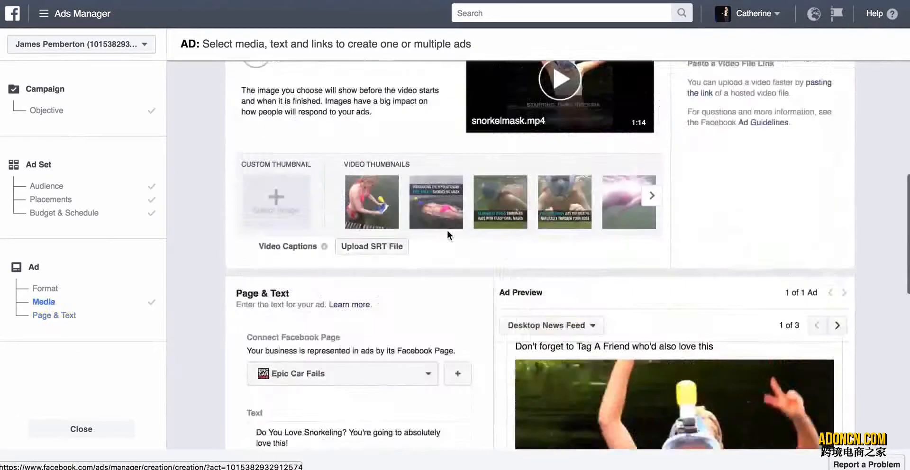
scroll(448, 235, up, 3)
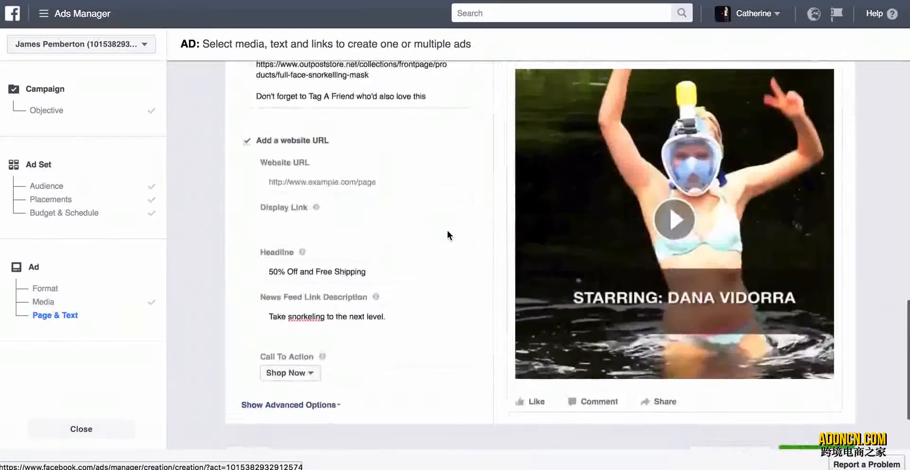
scroll(447, 232, up, 7)
scroll(447, 231, down, 6)
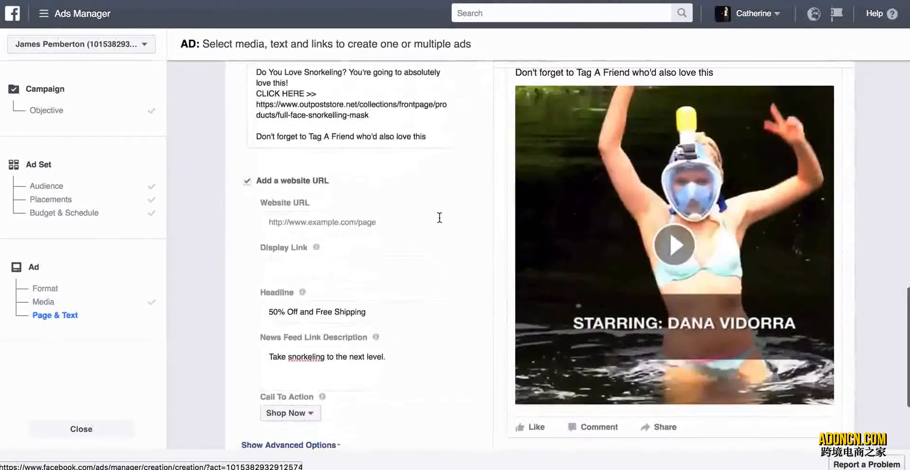
scroll(433, 337, down, 2)
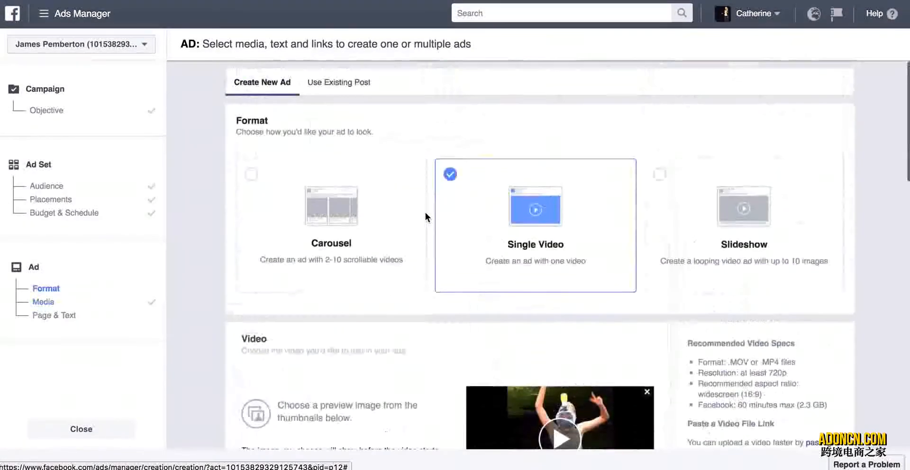
scroll(425, 213, down, 5)
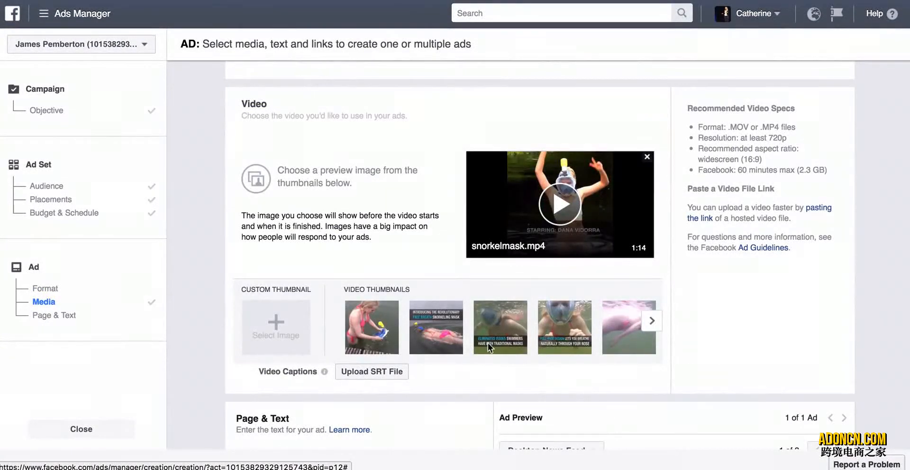
click(652, 321)
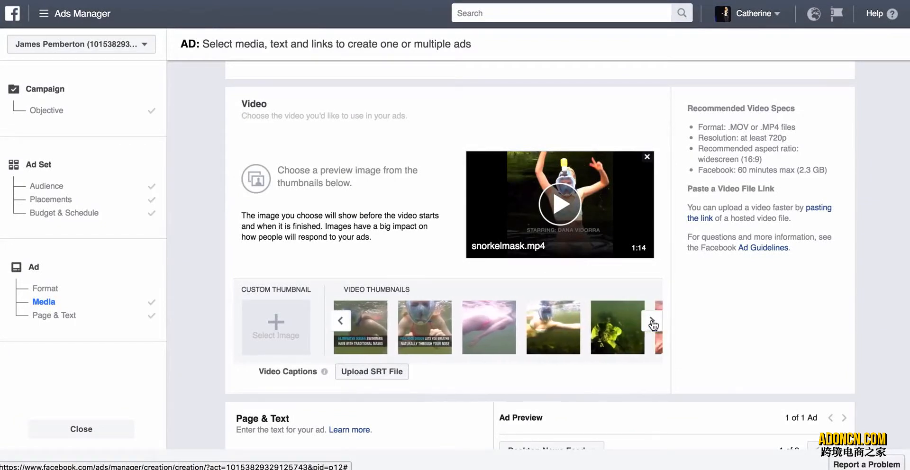
click(548, 343)
Review the ad's format, thumbnail, text, link fields and Desktop News Feed preview before leaving the form.
scroll(451, 379, down, 10)
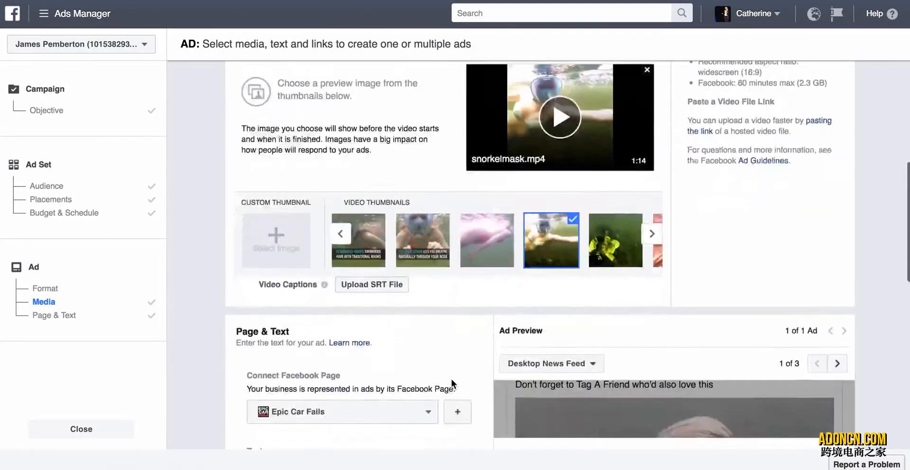
scroll(493, 317, down, 3)
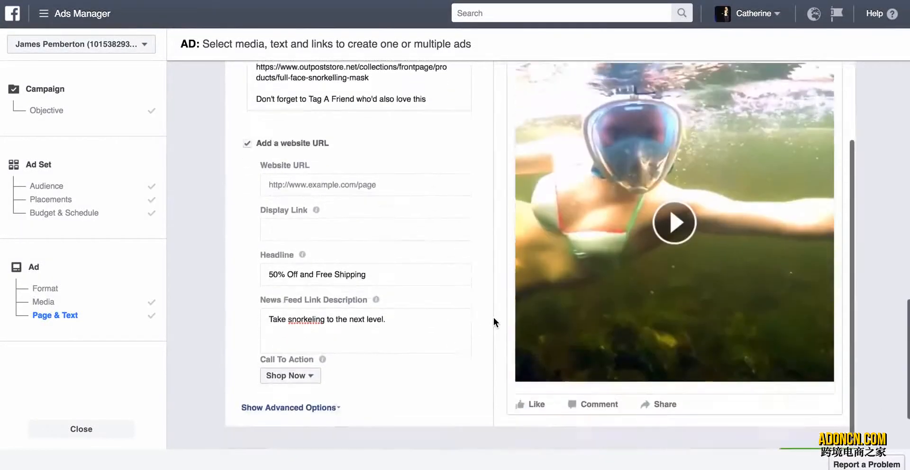
scroll(473, 273, up, 12)
scroll(472, 273, up, 6)
scroll(473, 273, down, 15)
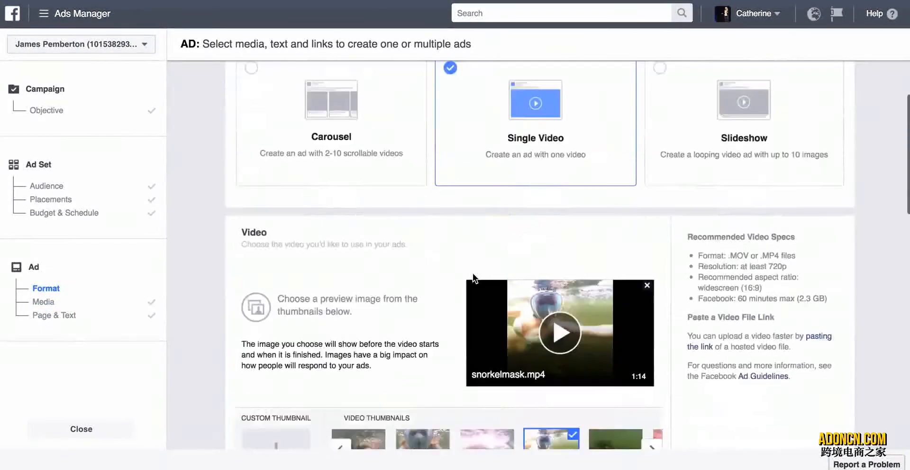
scroll(473, 273, up, 10)
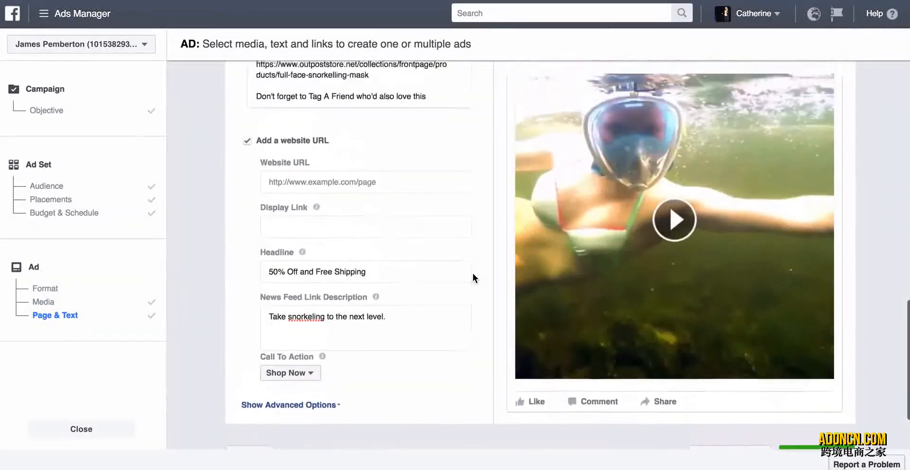
scroll(473, 273, down, 3)
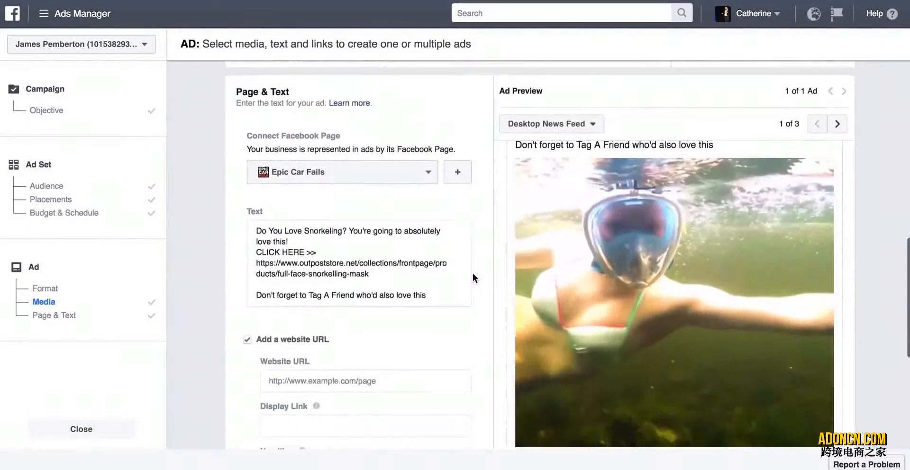
mouse_move(639, 263)
scroll(640, 264, up, 5)
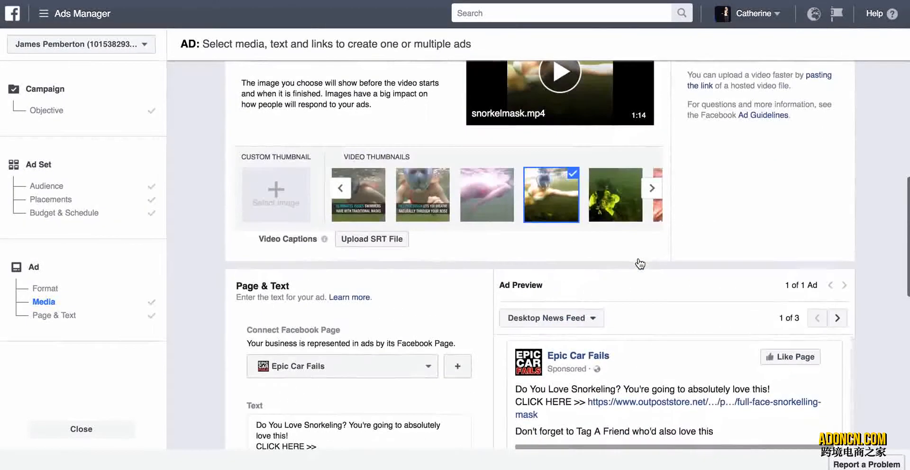
scroll(638, 262, down, 3)
scroll(865, 405, down, 8)
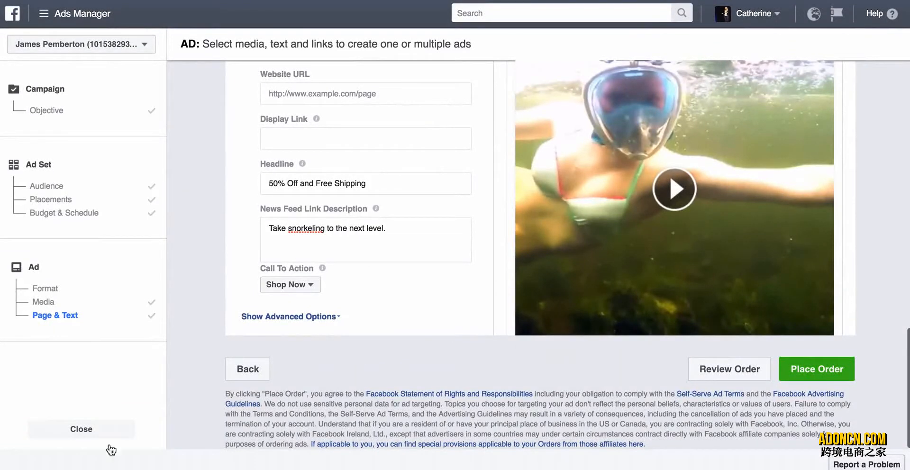
Leave ad creation with the changes saved, and begin a new campaign by starting over instead of continuing the saved draft.
click(119, 426)
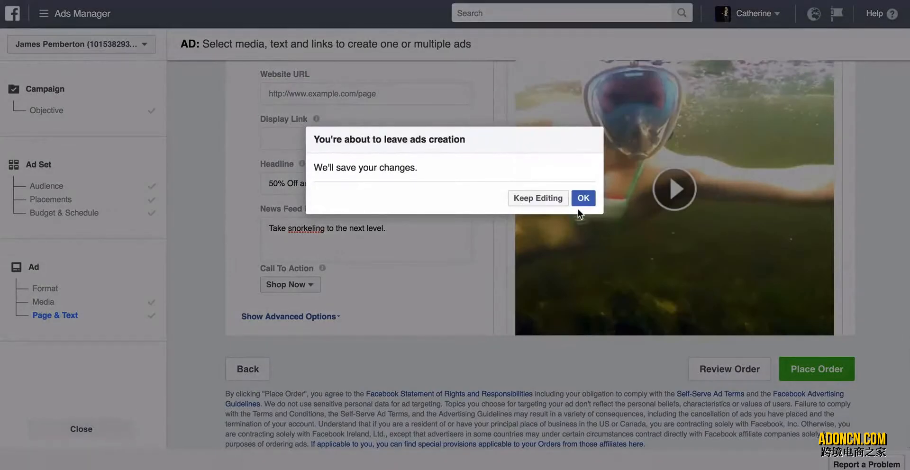
click(580, 203)
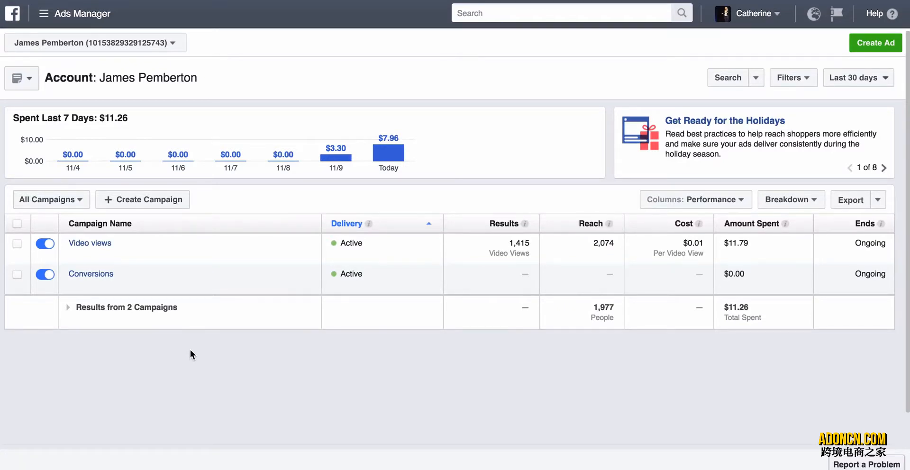
click(158, 200)
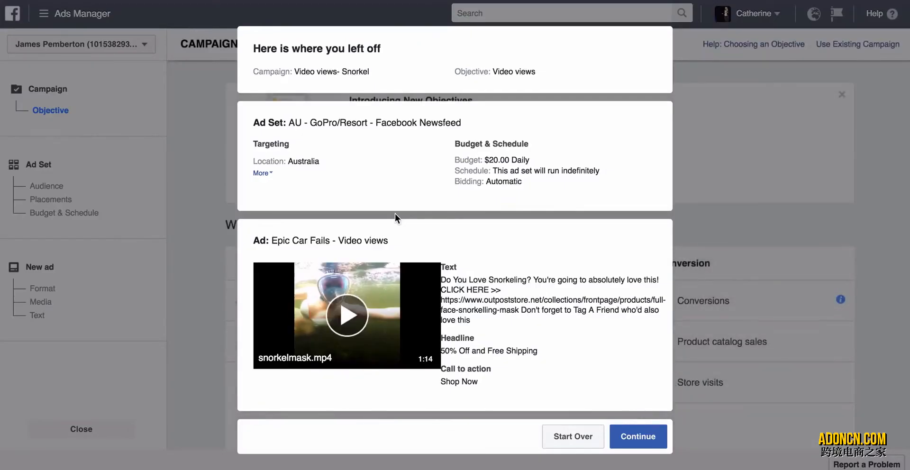
click(583, 432)
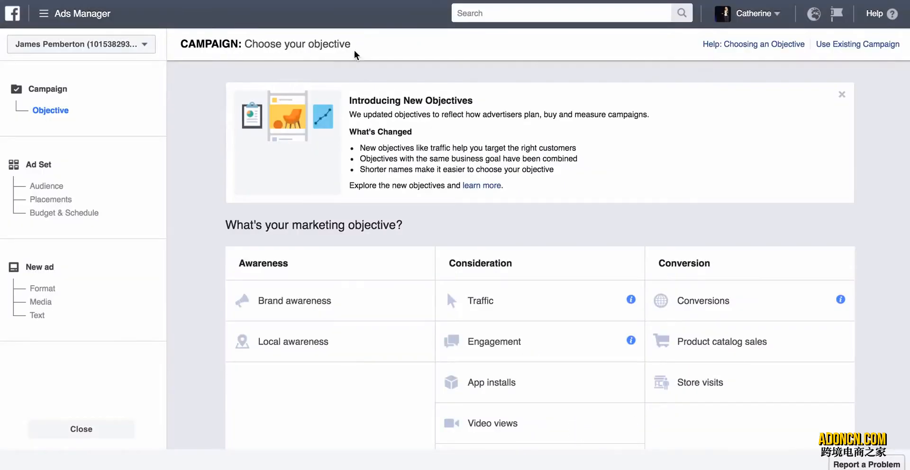
Choose the Traffic objective, name the campaign "Video Retargeting - Traffic" and continue to its ad set.
scroll(298, 214, down, 2)
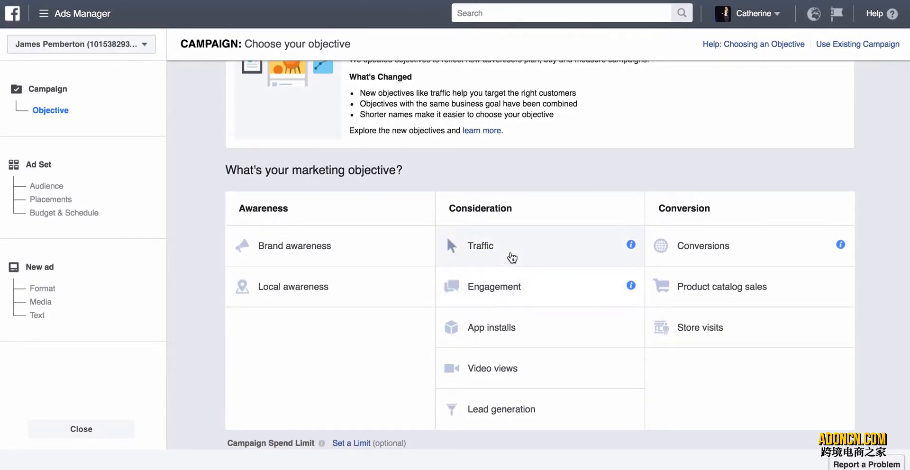
click(511, 257)
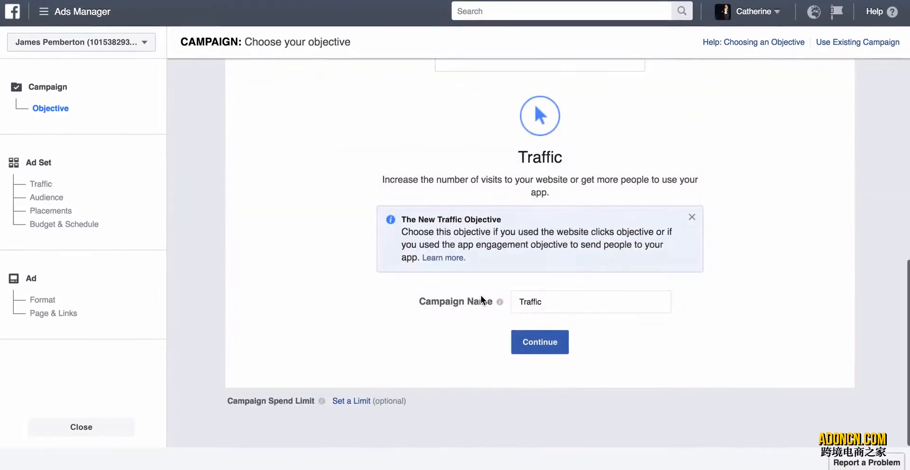
click(552, 300)
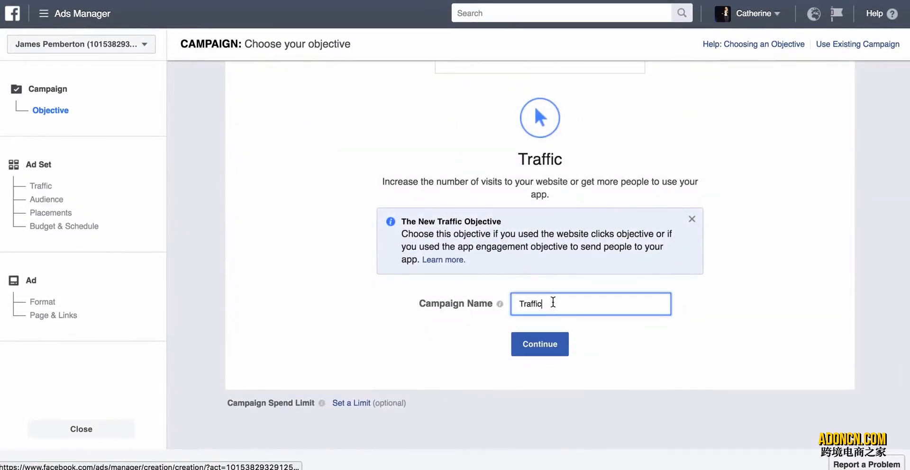
click(520, 303)
text(Video Reta)
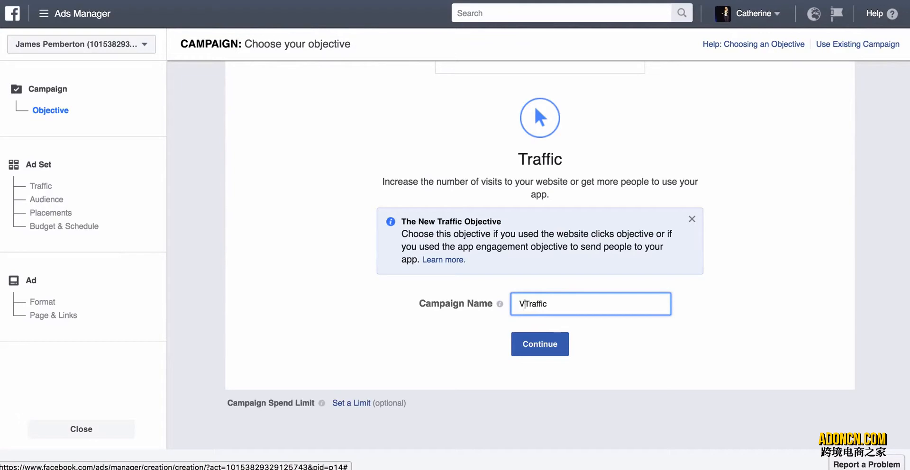
text(rgeting -)
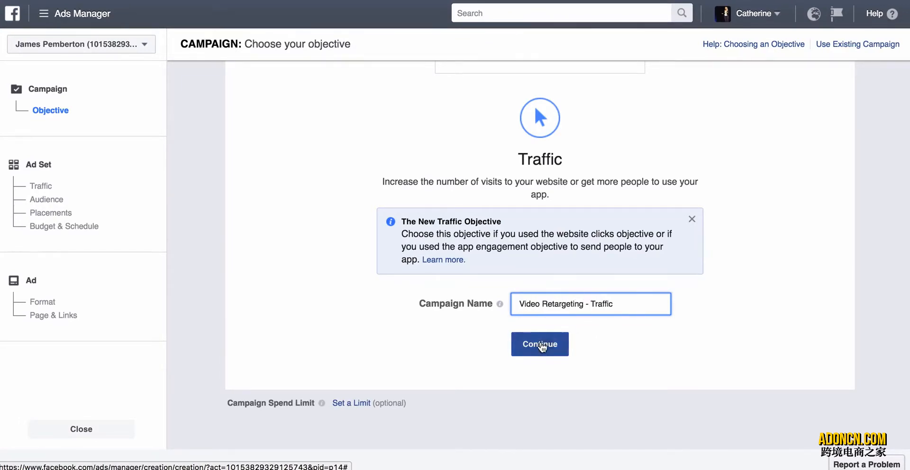
click(540, 344)
Examine the custom audiences available for the ad set, filtered to Custom Audience, and close the list without choosing one.
scroll(355, 256, down, 1)
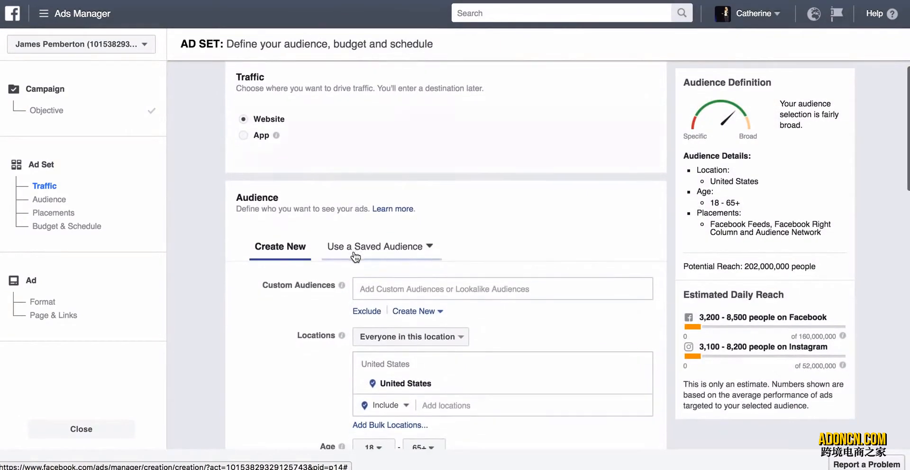
scroll(330, 310, down, 2)
click(412, 262)
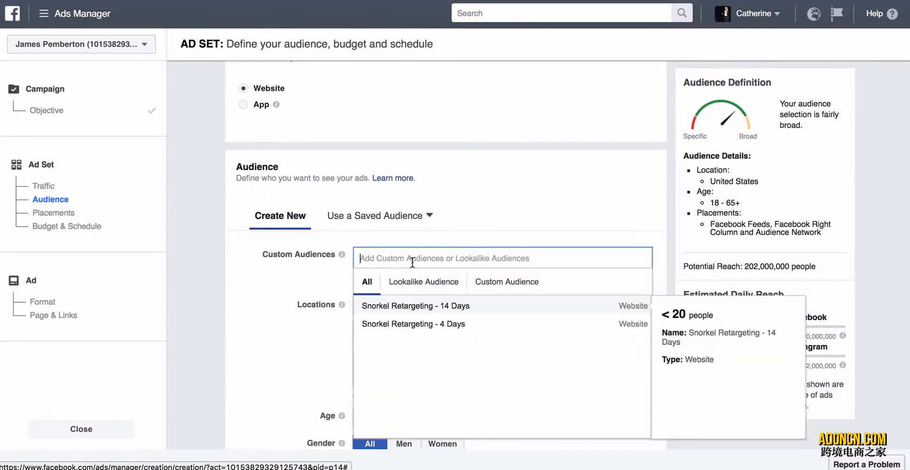
click(494, 290)
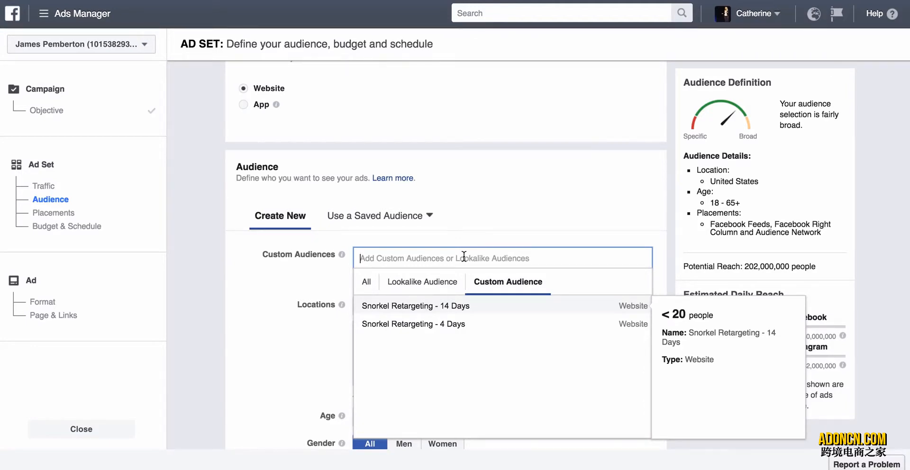
click(448, 227)
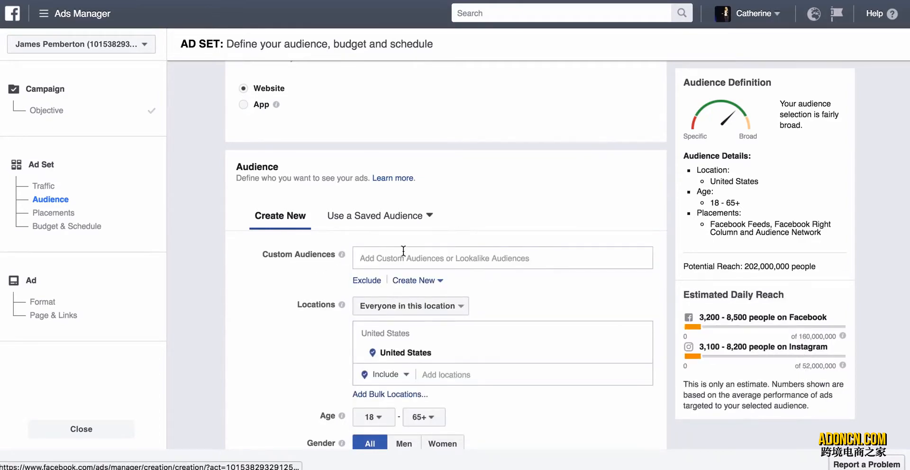
Add an exclusion field to the ad set's custom audiences, leaving it empty.
click(367, 281)
click(391, 314)
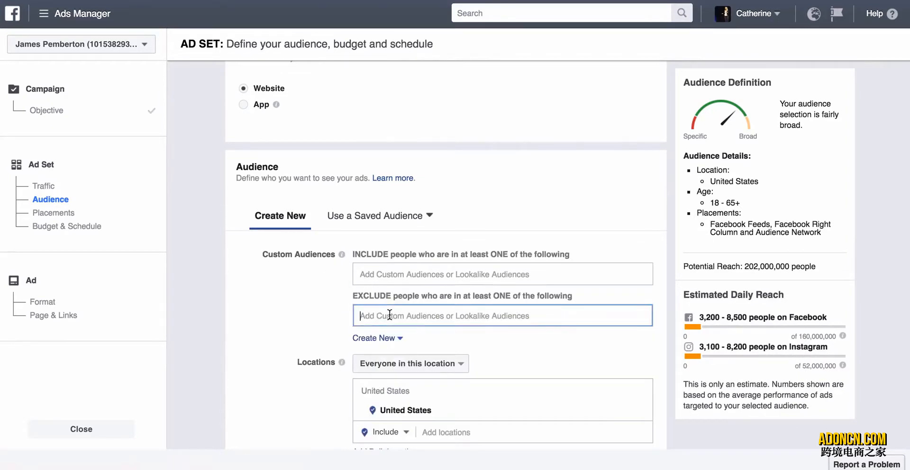
click(275, 303)
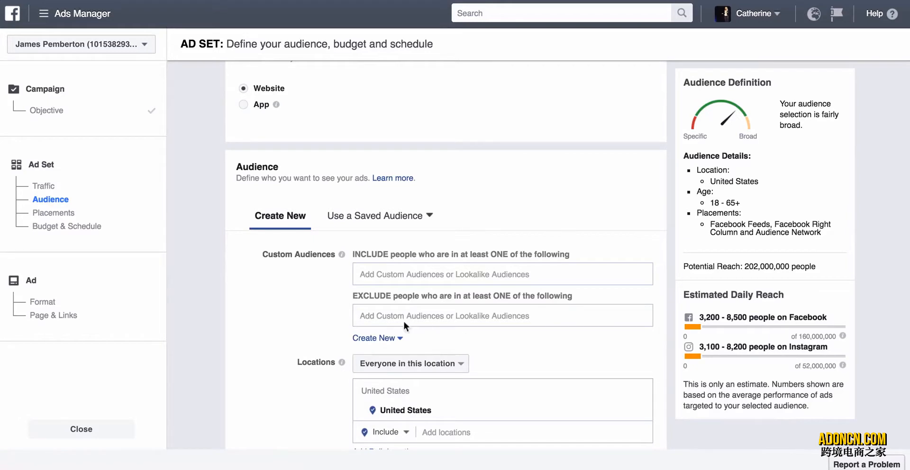
Remove United States from the ad set's targeted locations.
scroll(263, 284, down, 3)
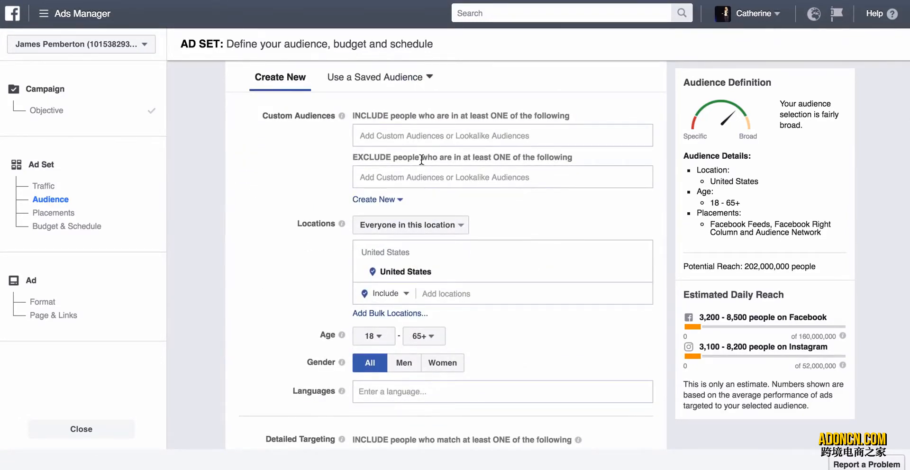
scroll(295, 279, down, 1)
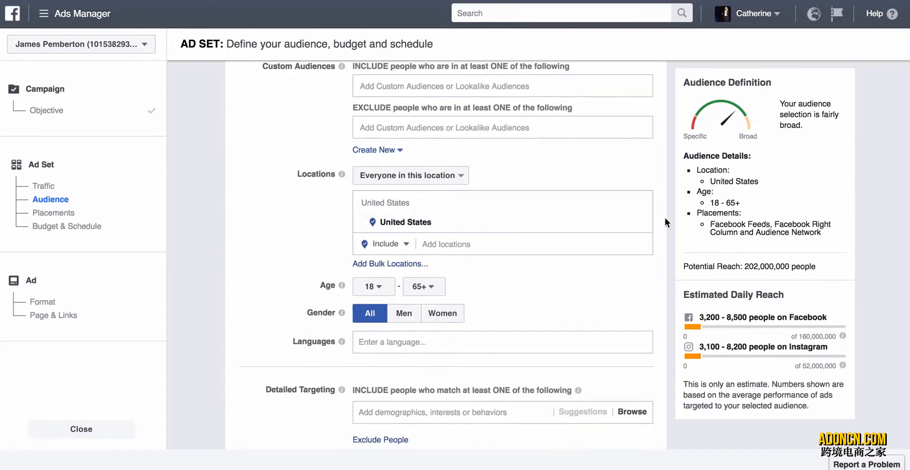
scroll(659, 232, up, 1)
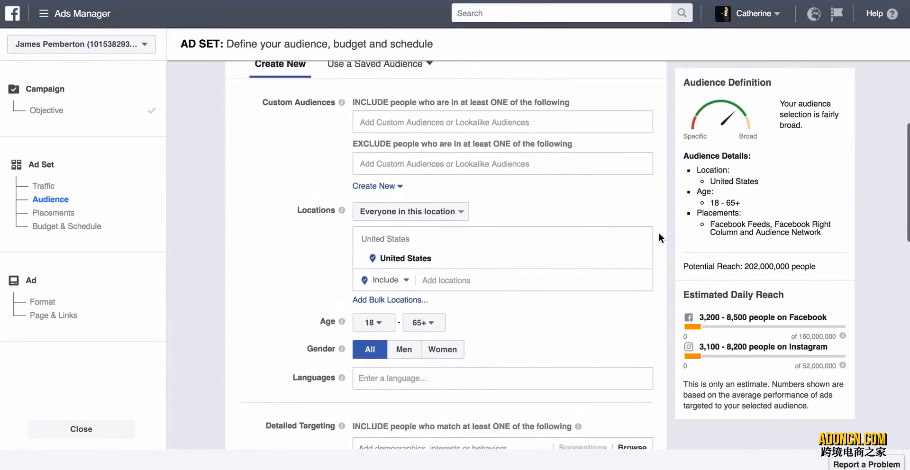
click(643, 260)
Switch to edited placements, limit the device types to Mobile Only, and deselect the Instagram and Audience Network platforms.
scroll(666, 342, down, 4)
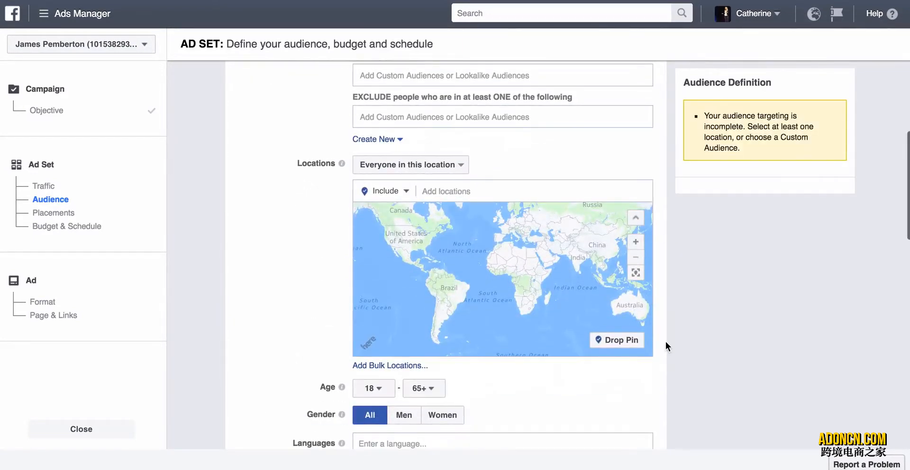
scroll(389, 231, down, 4)
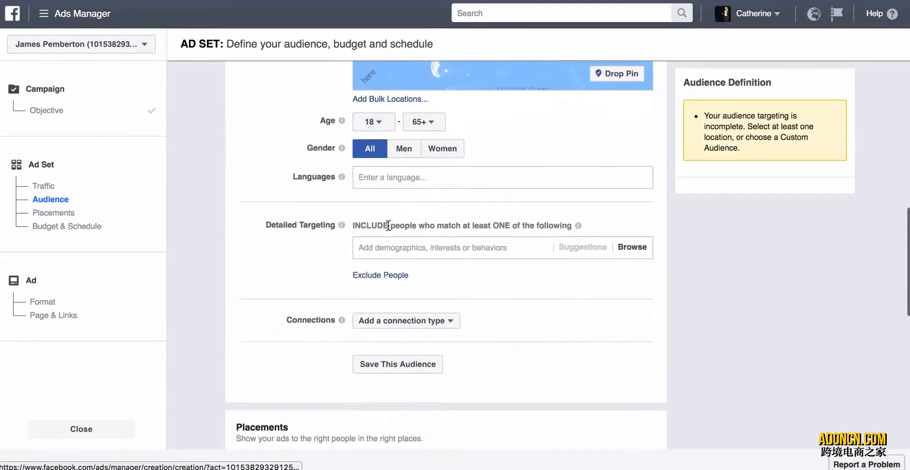
scroll(389, 231, down, 2)
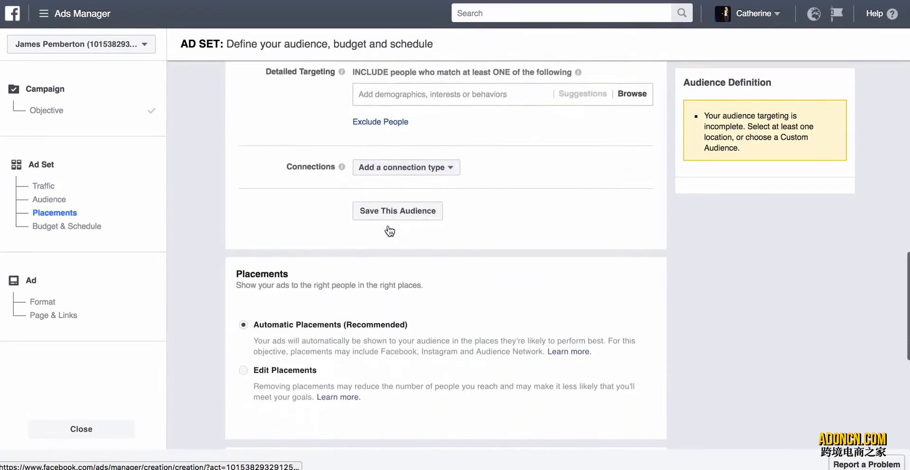
scroll(300, 266, down, 1)
scroll(299, 265, down, 2)
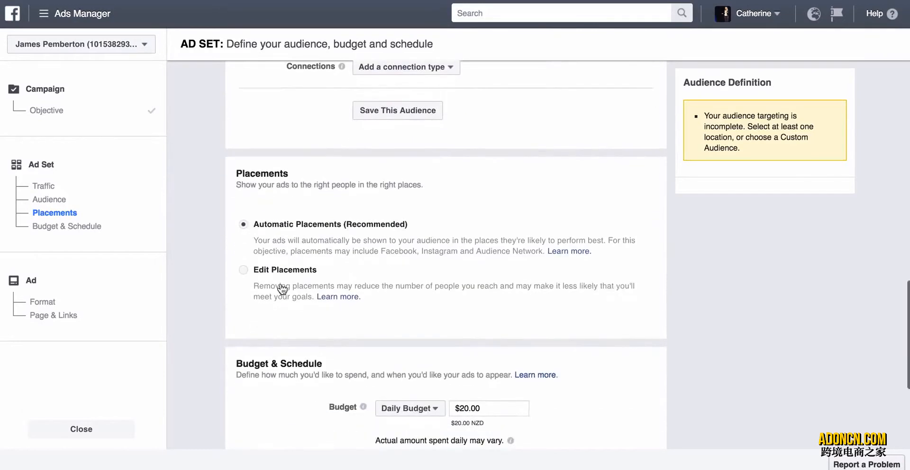
click(270, 266)
scroll(271, 312, down, 3)
scroll(271, 311, down, 1)
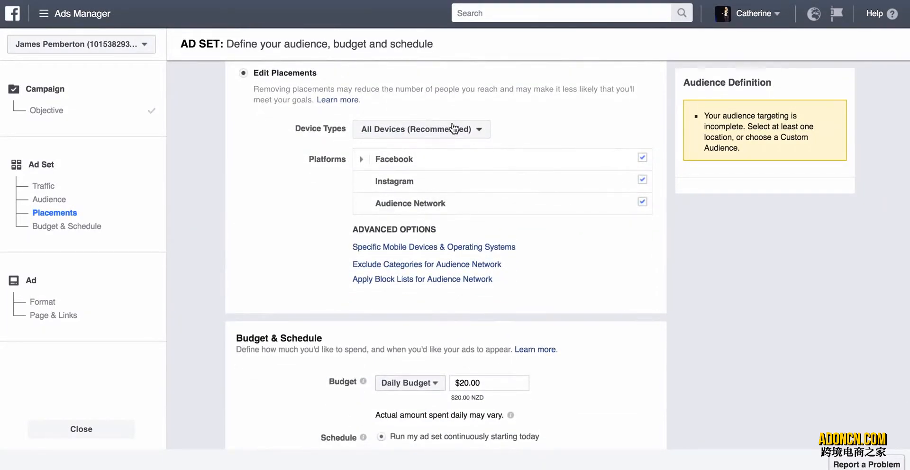
click(453, 129)
click(431, 171)
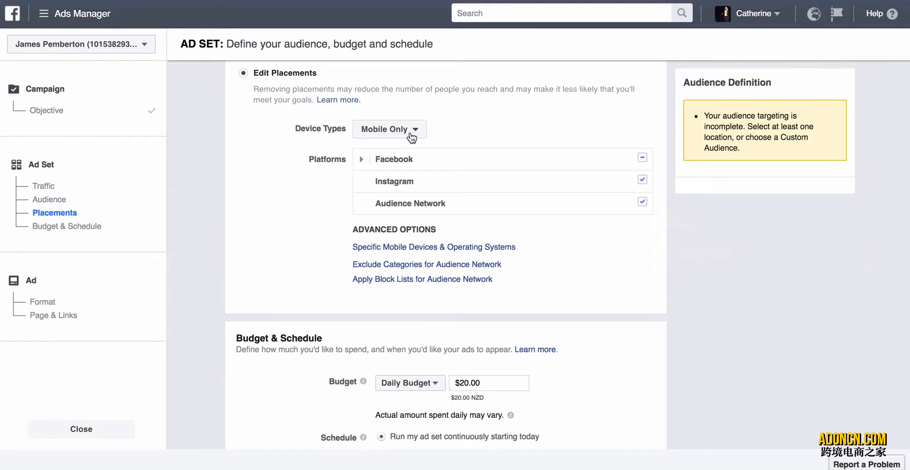
click(642, 179)
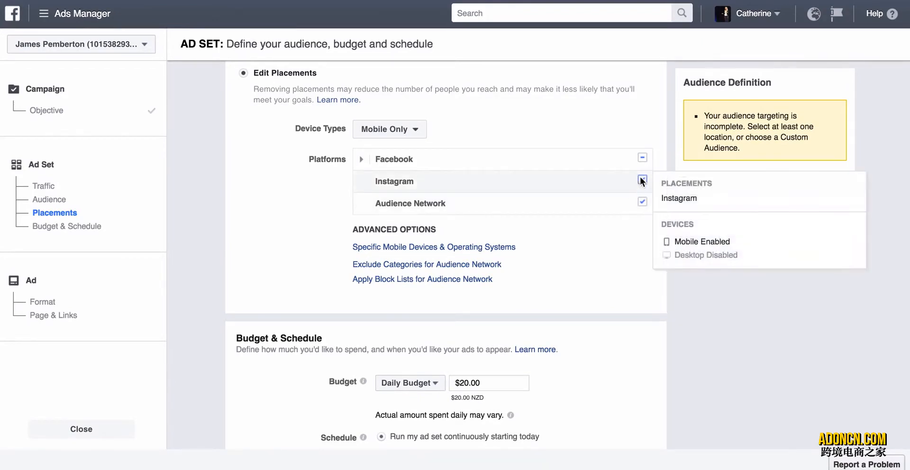
click(642, 203)
Name the ad set "Video Views - Mobile", keeping the budget and schedule, and try to continue to the ad.
scroll(570, 243, down, 3)
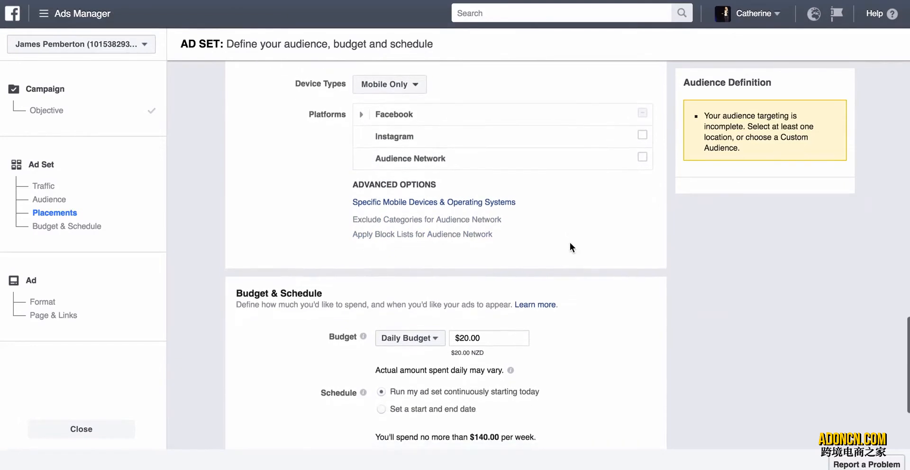
scroll(569, 243, down, 3)
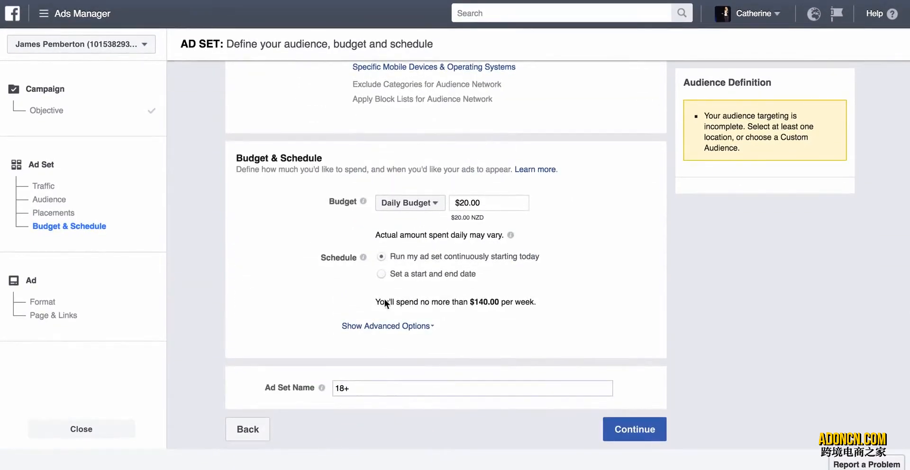
click(374, 388)
mouse_move(322, 388)
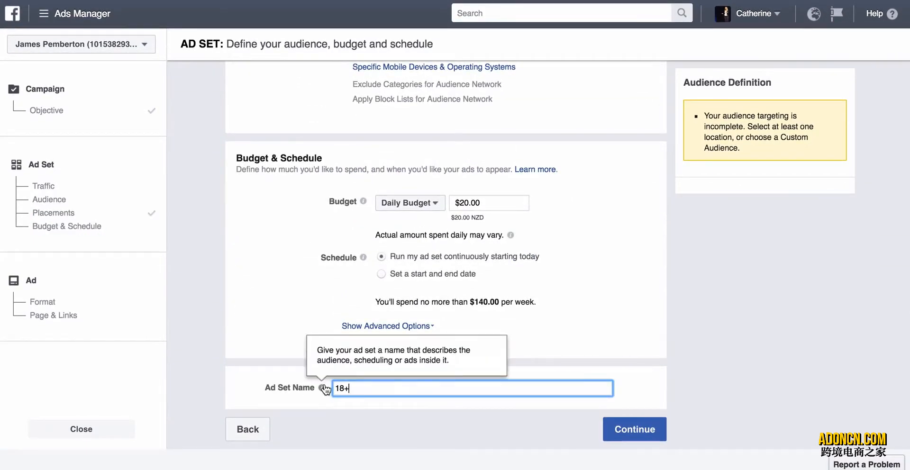
key(BackSpace)
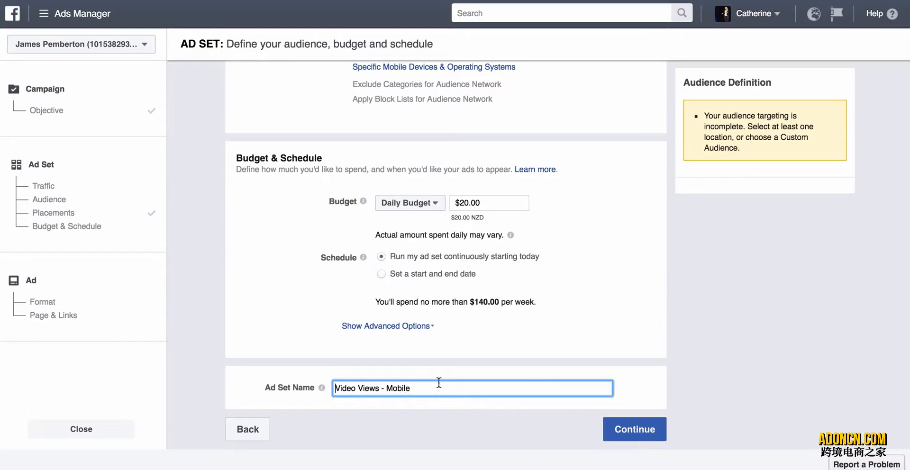
click(640, 431)
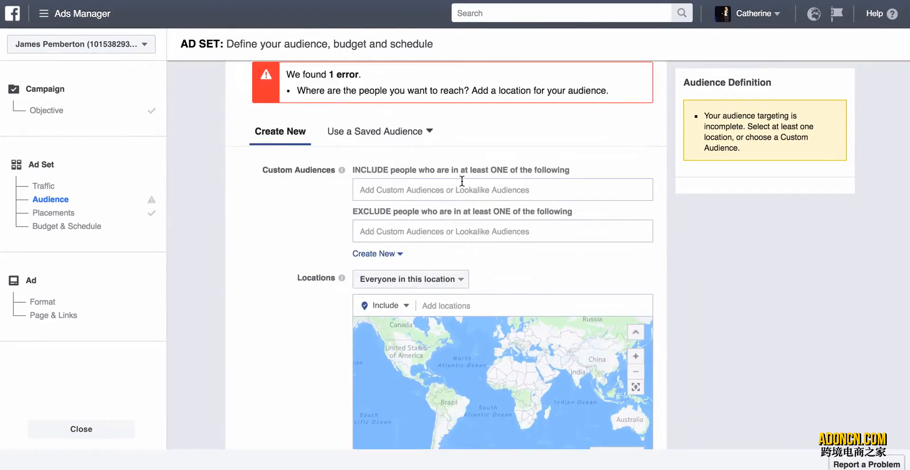
Include the "Snorkel Retargeting - 14 Days" custom audience in the ad set and continue to the ad.
click(427, 184)
click(316, 239)
click(416, 189)
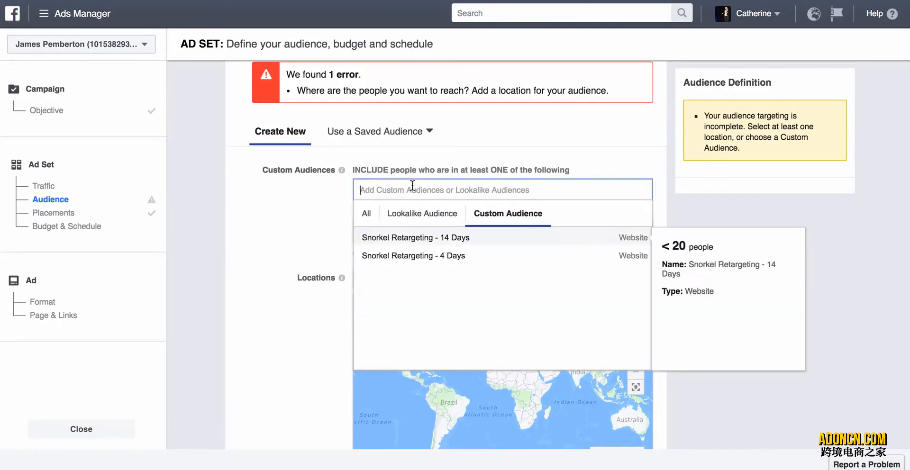
click(406, 237)
scroll(273, 279, down, 10)
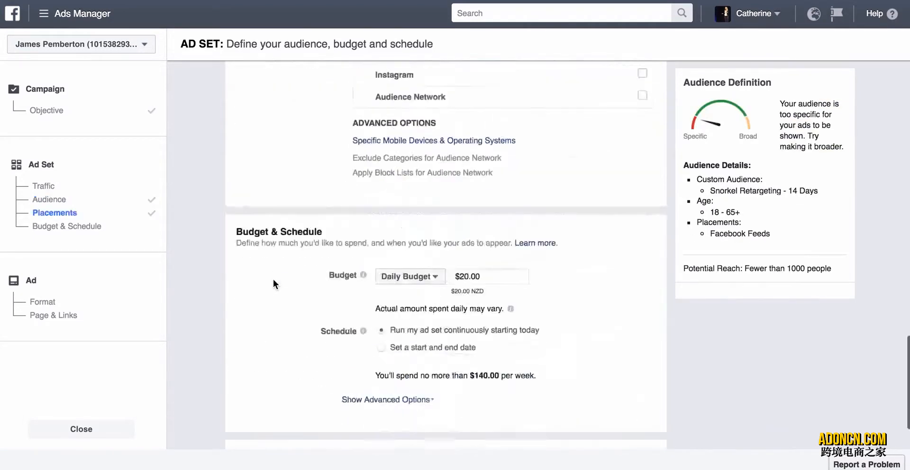
click(640, 430)
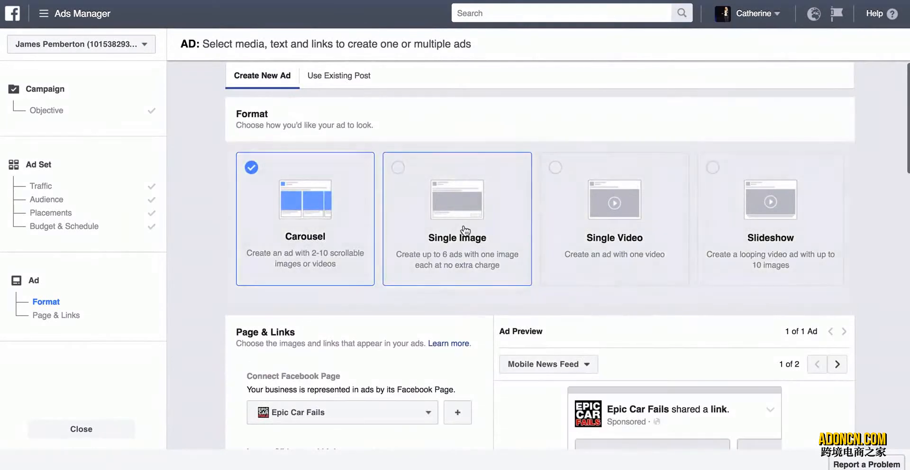
Choose the Single Image format and add the library's 600 × 336 underwater picture of two people in snorkel masks.
click(458, 230)
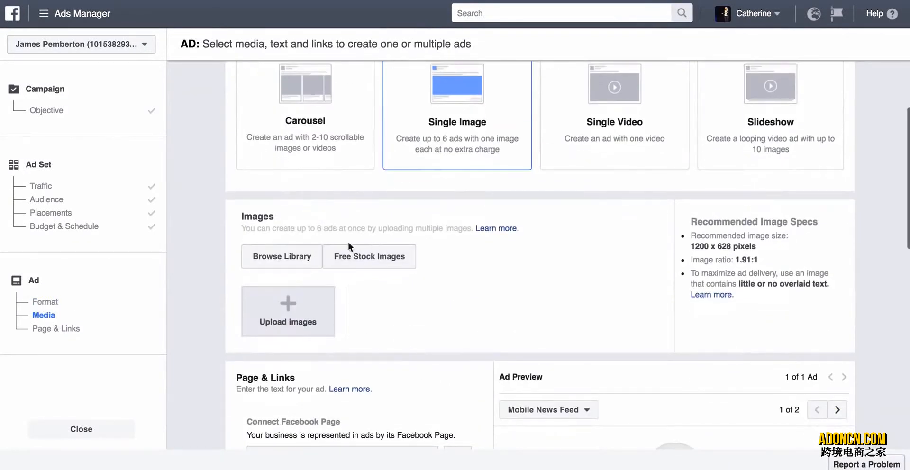
click(304, 260)
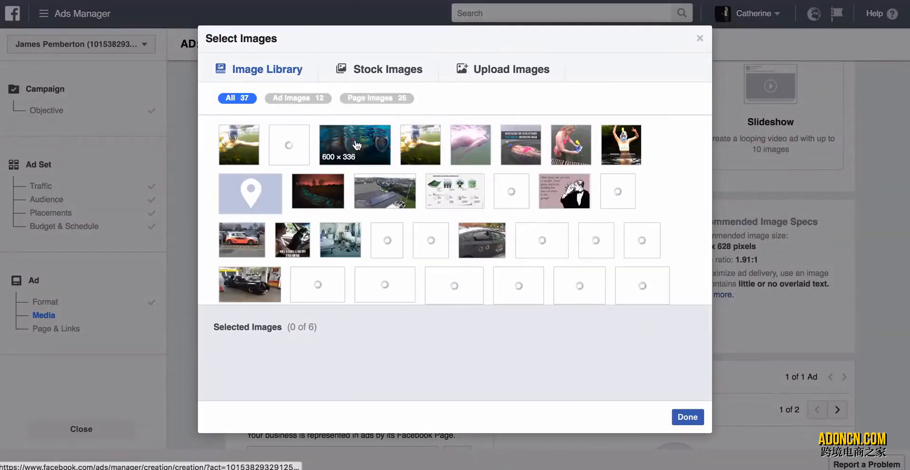
click(357, 148)
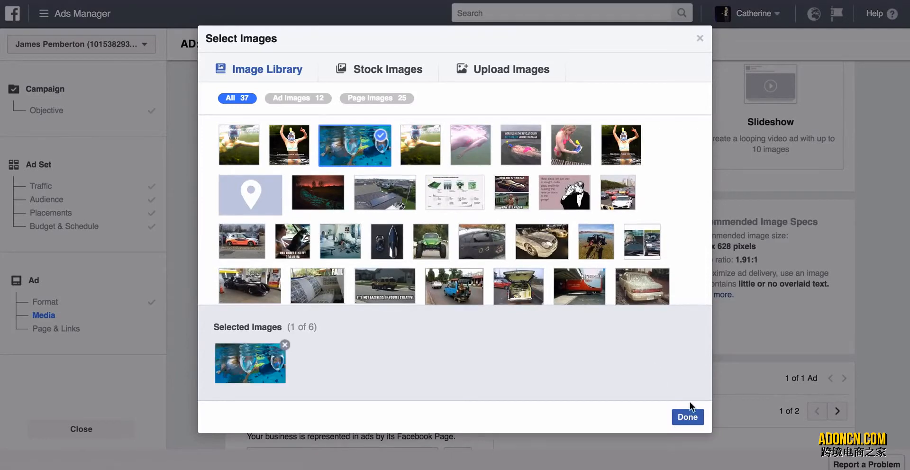
click(687, 417)
Copy the "Do You Love Snorkeling?" line and the CLICK HERE product link from the Notes app into the ad's text.
scroll(523, 325, down, 4)
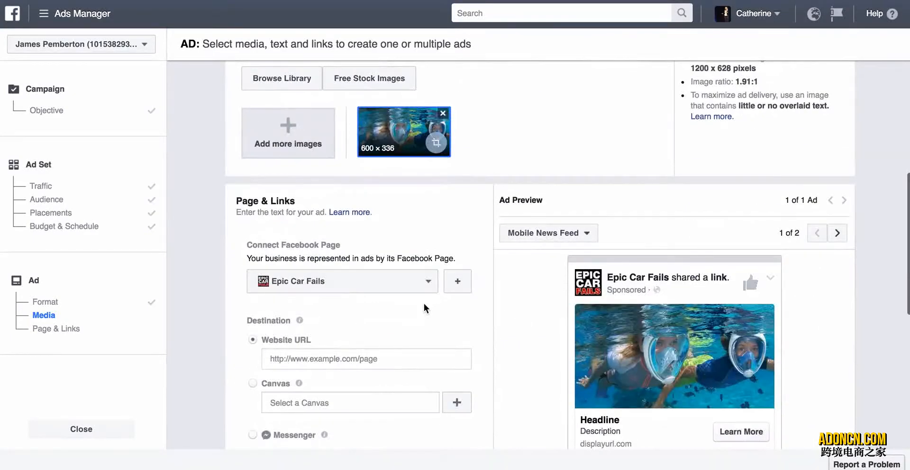
scroll(423, 303, down, 5)
scroll(424, 303, up, 1)
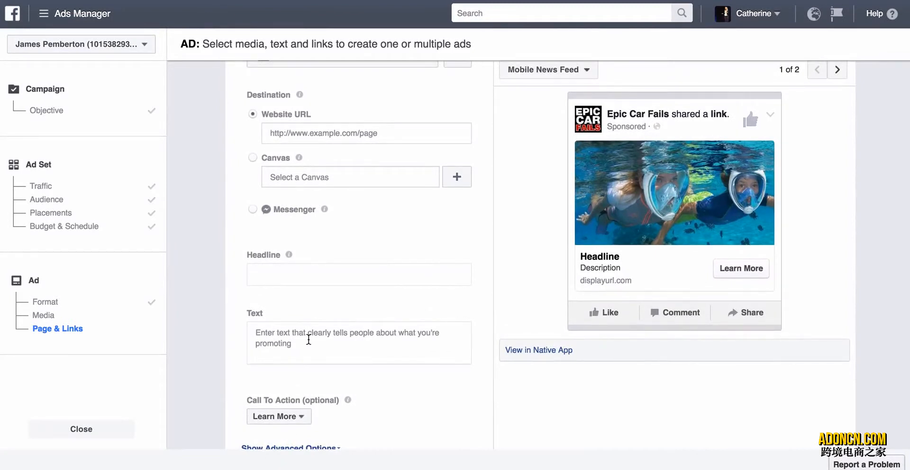
key(super+Tab)
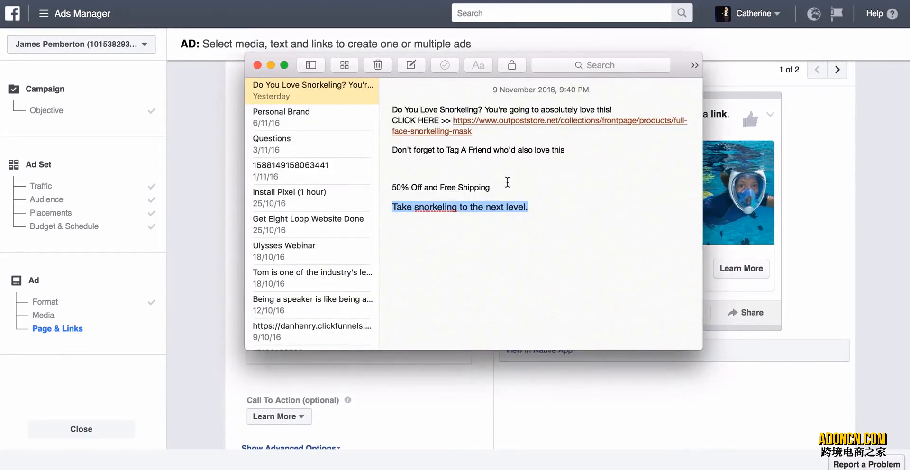
drag(507, 182, 412, 184)
drag(482, 131, 390, 112)
key(super+c)
key(super+Tab)
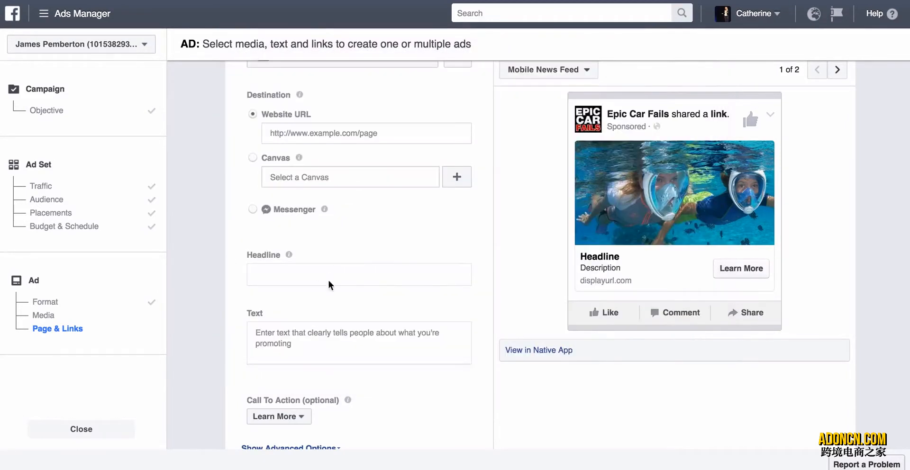
click(292, 336)
key(super+v)
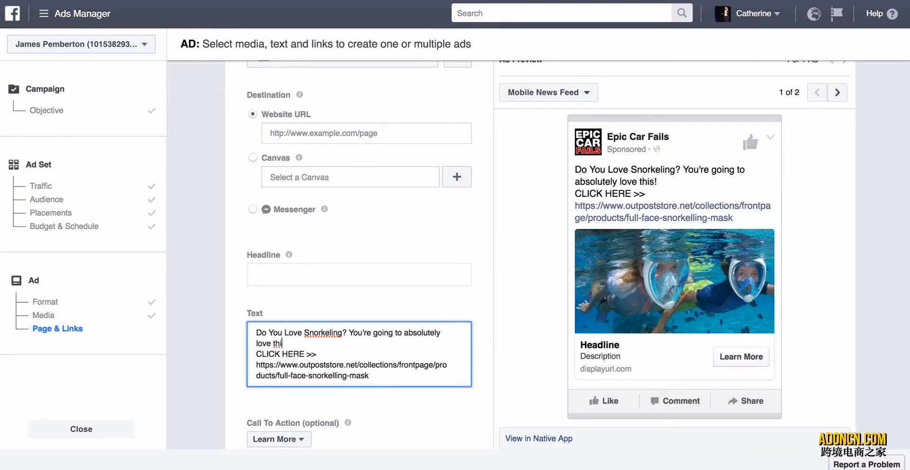
Replace the ad text's first line with "Last chance to BUY and 50% Off!" followed by a blank line.
key(BackSpace)
key(BackSpace)
key(BackSpace)
key(BackSpace)
key(BackSpace)
key(BackSpace)
key(BackSpace)
key(BackSpace)
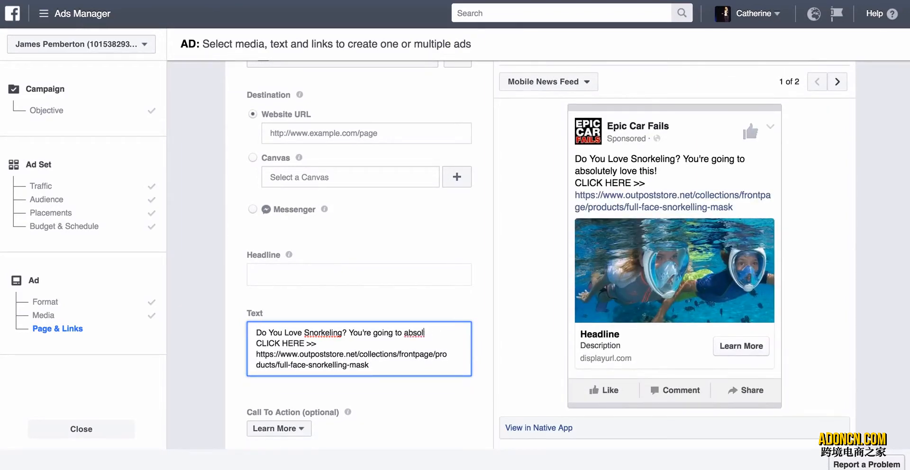
key(BackSpace)
key(BackSpace)
key(BackSpace)
key(BackSpace)
key(BackSpace)
key(BackSpace)
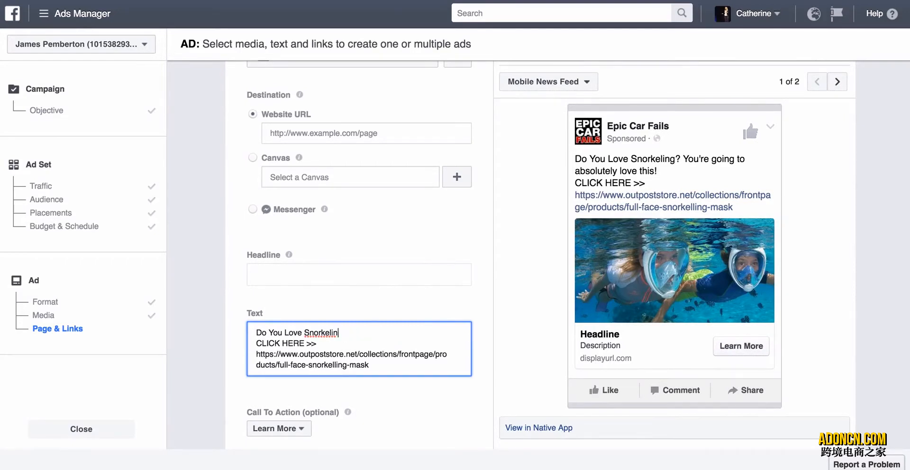
key(BackSpace)
key(BackSpace)
key(BackSpace)
key(BackSpace)
key(BackSpace)
key(BackSpace)
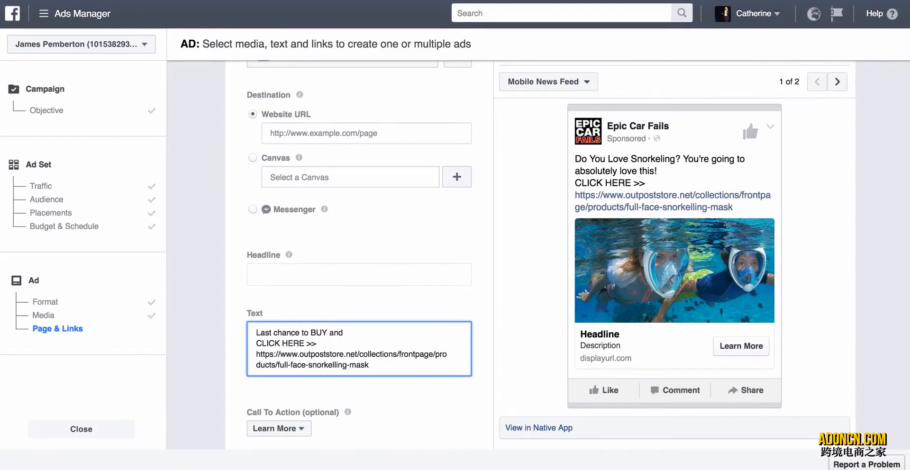
text(50%)
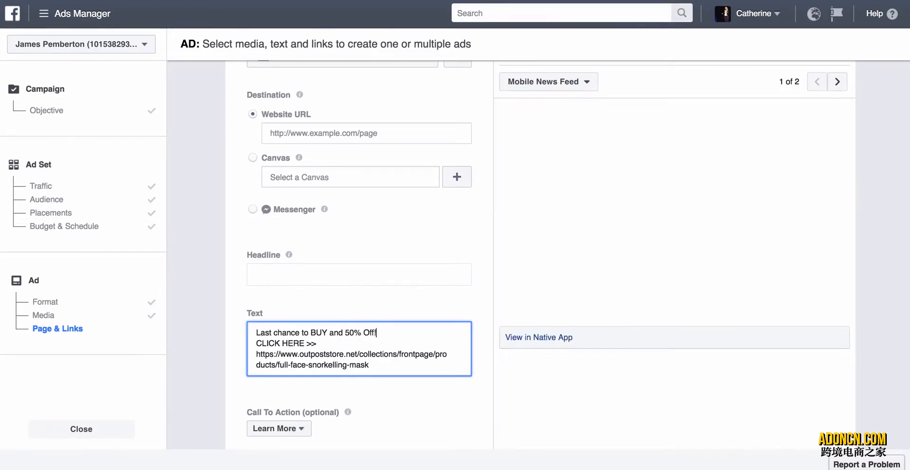
text( Off!)
key(Return)
Set the ad's headline to "Last Chance, End of Clearance SALE - SAVE 50%".
click(297, 276)
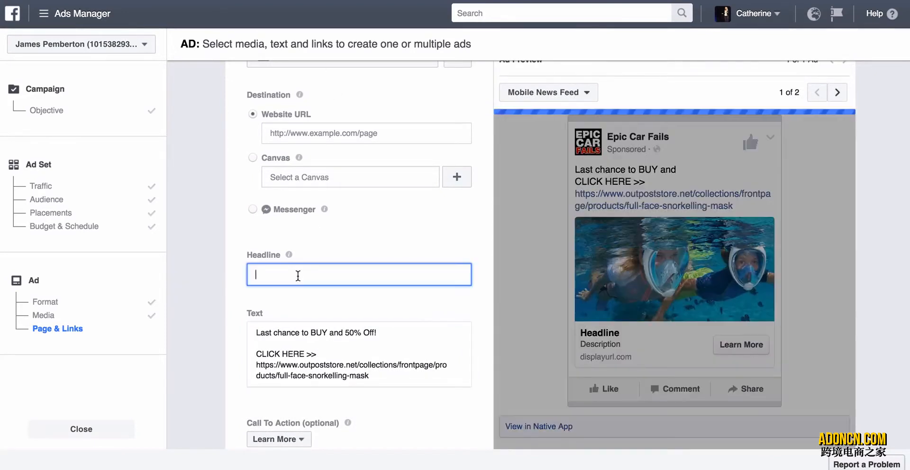
text(Last)
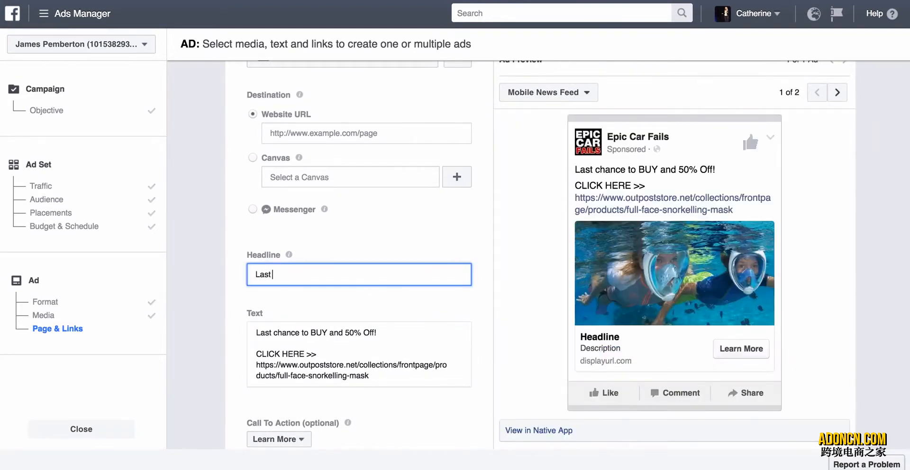
text( Chance)
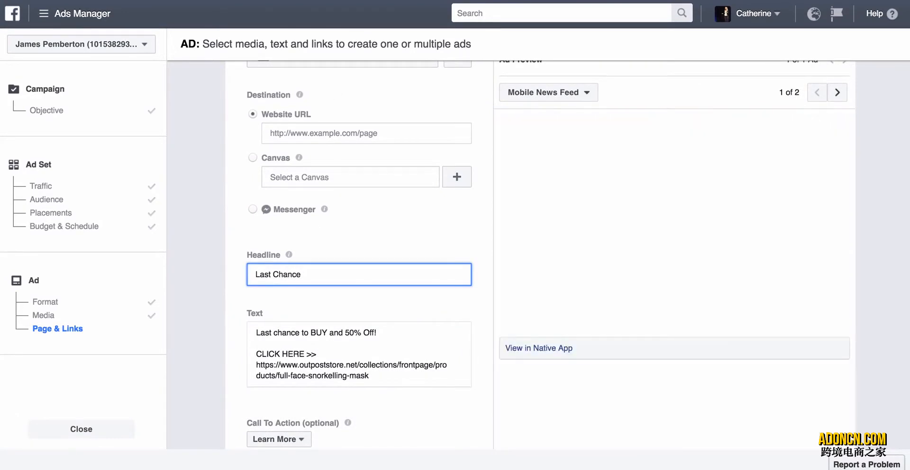
text(, En)
key(BackSpace)
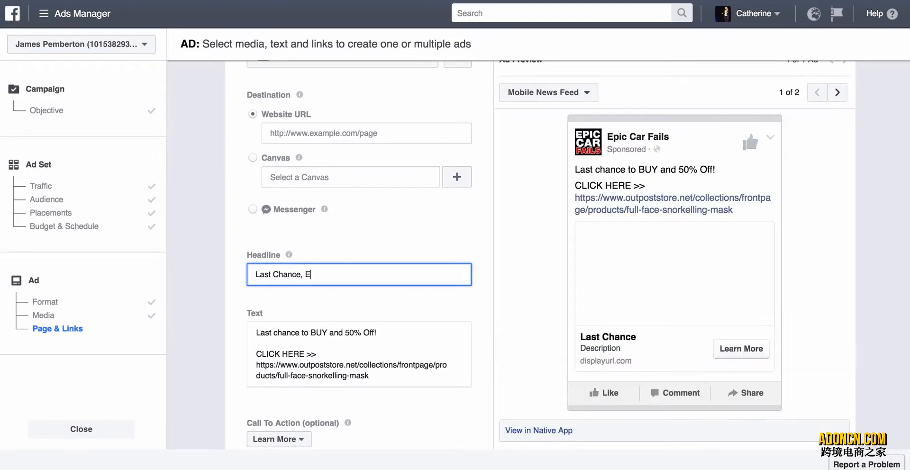
text(nd of Clea)
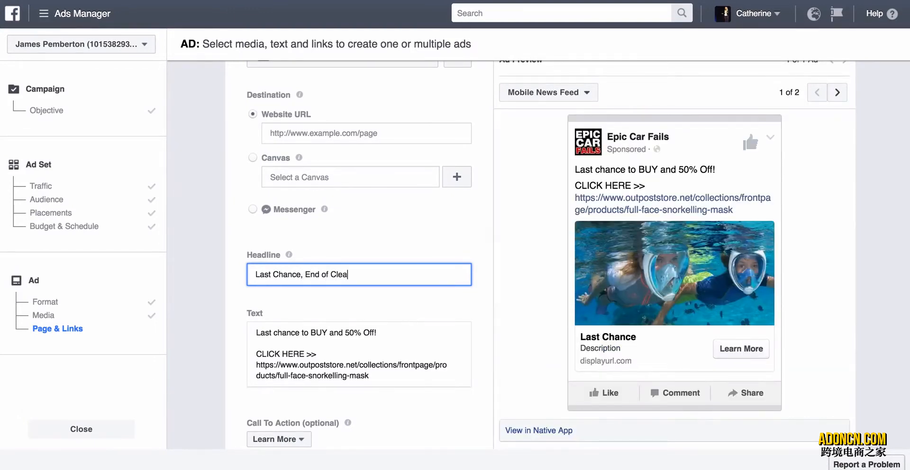
text(rance SALE - SAVE 50%)
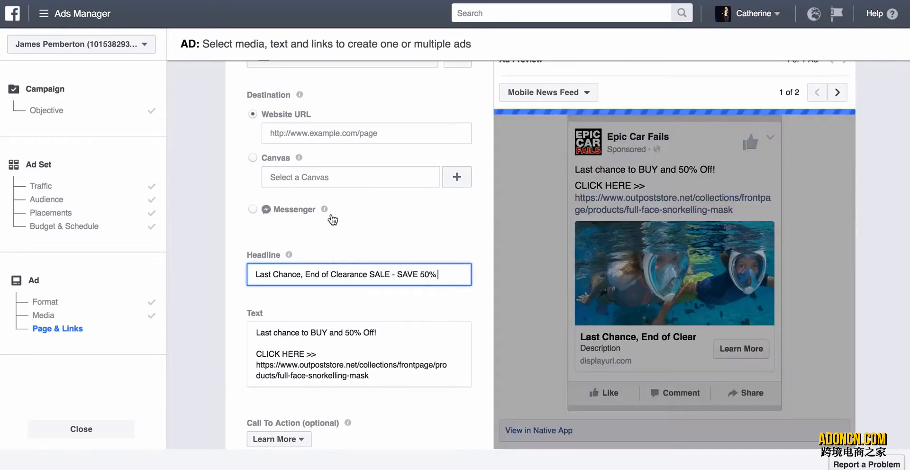
Set the ad's website URL destination to the store's Full Face Snorkelling Mask product page address.
click(305, 136)
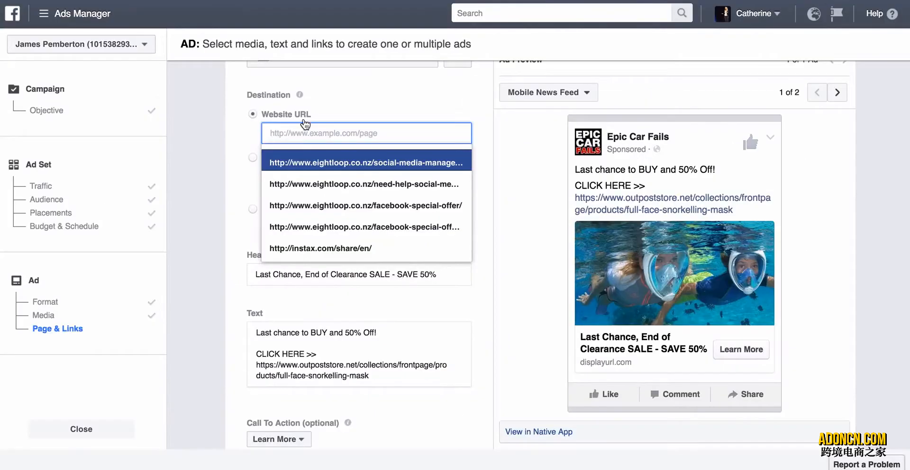
text(https://www.outpoststore.net/collections/frontpage/products/full-face-snorkelling-mask)
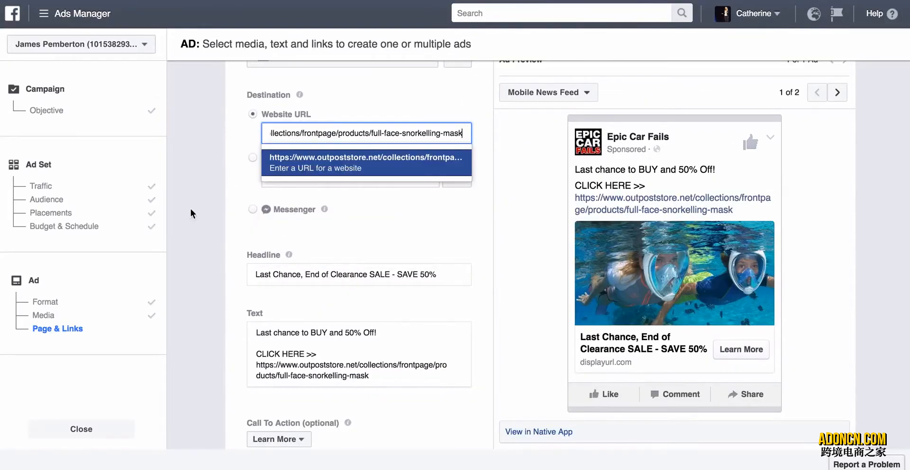
click(231, 211)
Change the ad's call to action to Shop Now.
scroll(231, 212, down, 3)
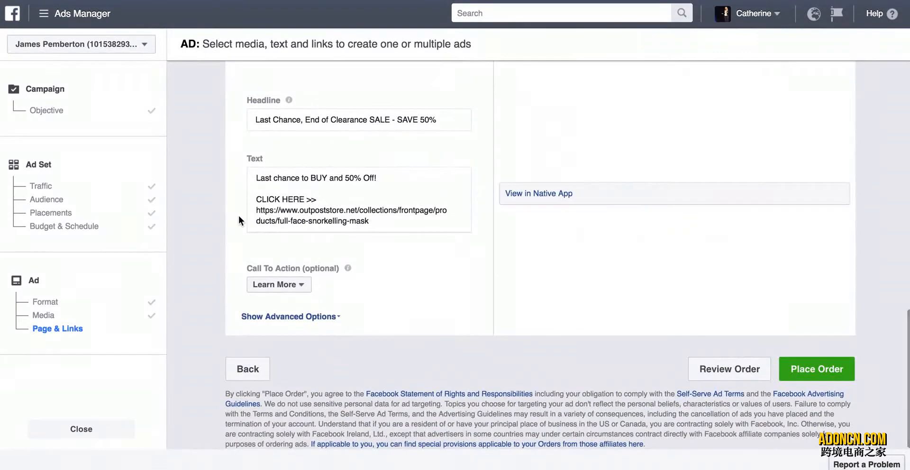
click(283, 284)
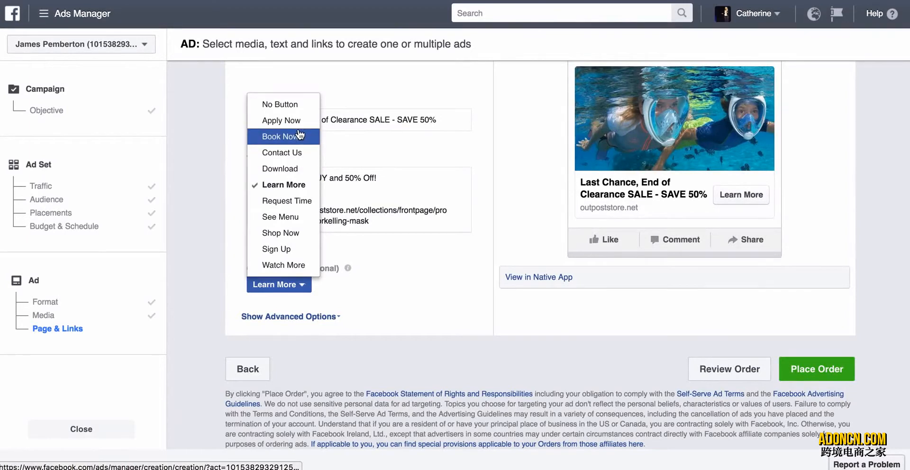
click(282, 233)
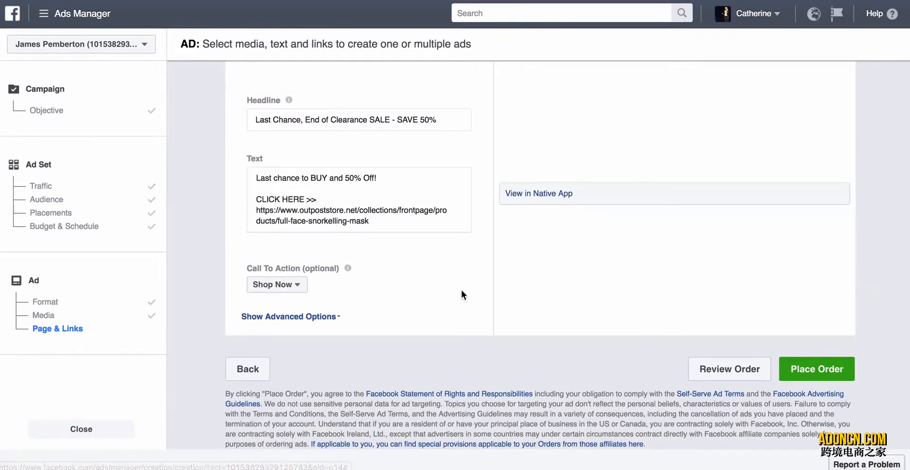
Check the finished ad and its preview, place the order, and continue past the confirmation.
scroll(461, 290, up, 4)
scroll(461, 291, down, 5)
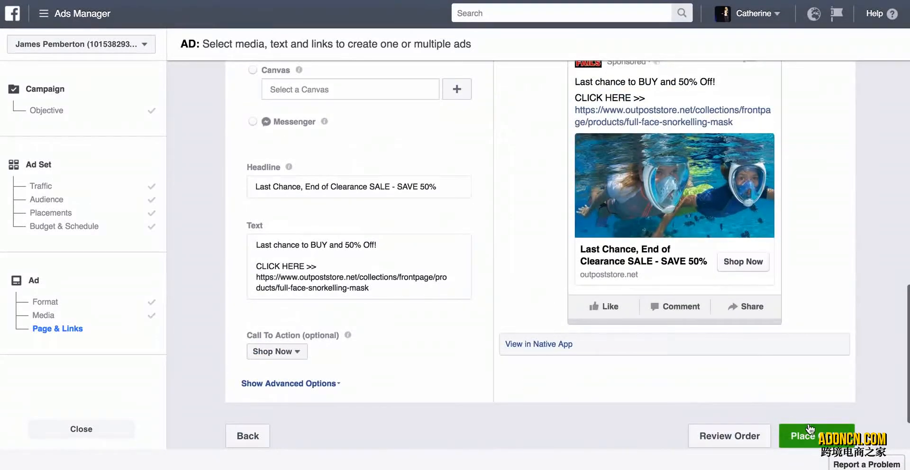
scroll(741, 277, up, 2)
scroll(740, 277, down, 2)
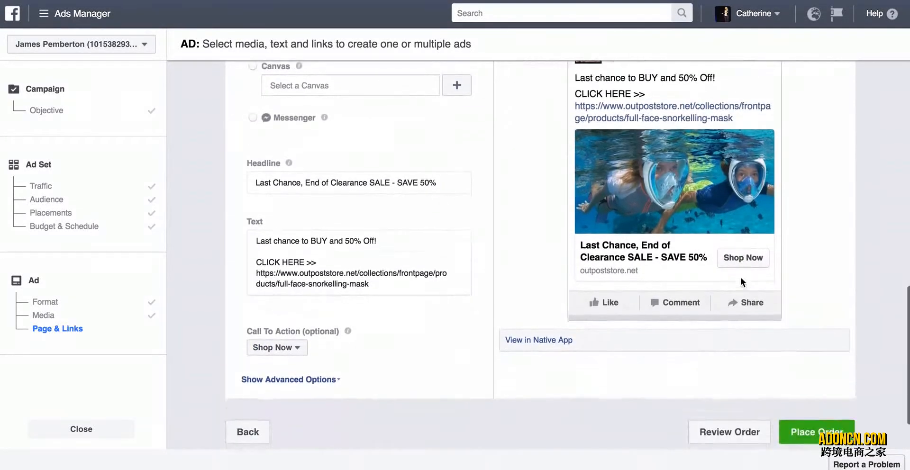
click(805, 429)
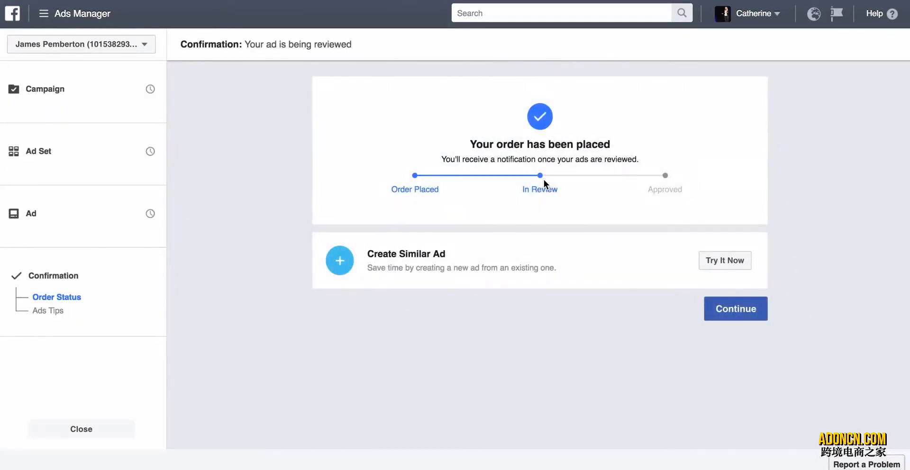
click(735, 313)
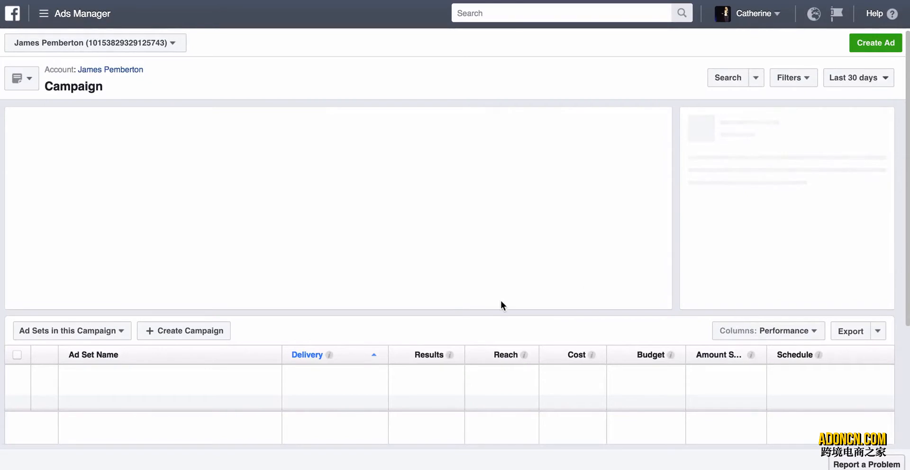
Create a similar ad set from "Video Views - Mobile" in the Video Retargeting - Traffic campaign.
scroll(501, 301, down, 3)
scroll(501, 302, down, 1)
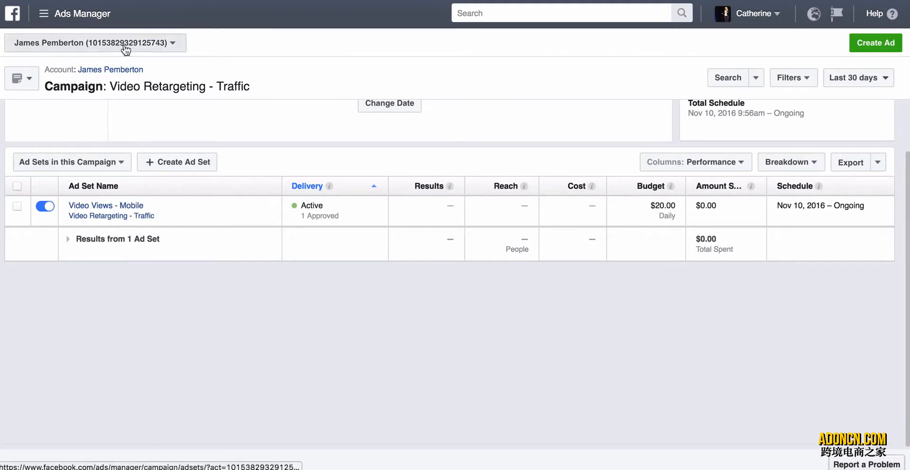
click(119, 71)
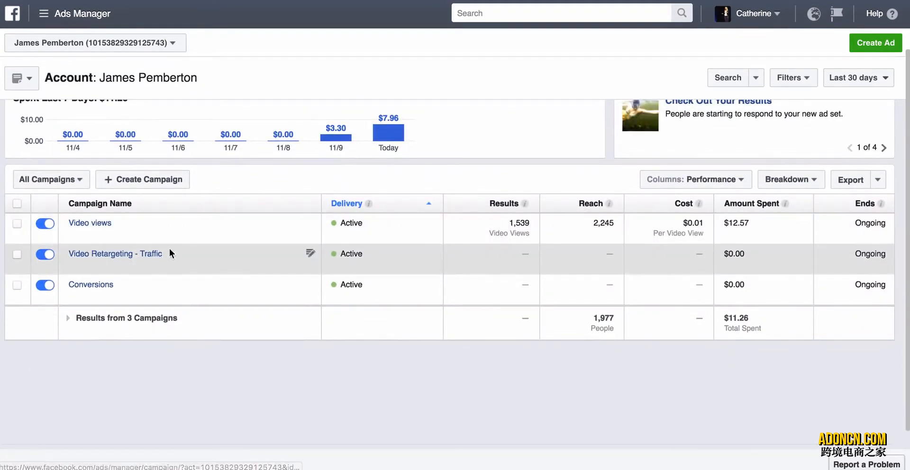
click(86, 256)
scroll(122, 240, down, 2)
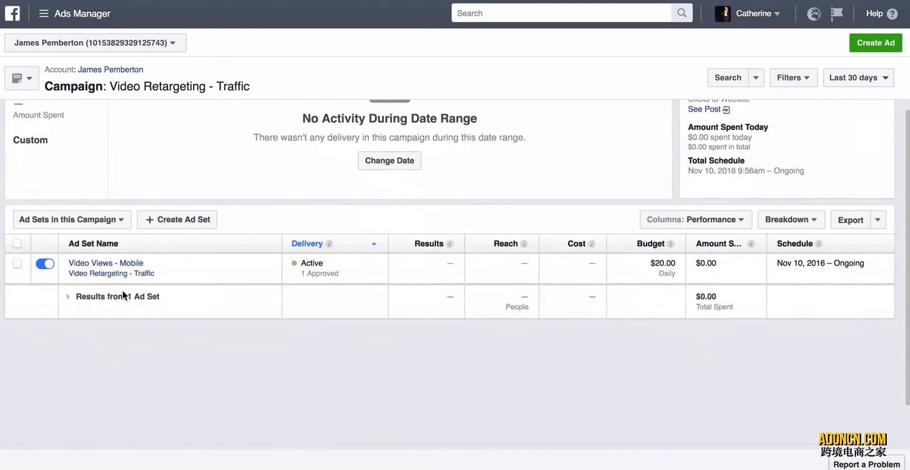
click(17, 264)
click(287, 220)
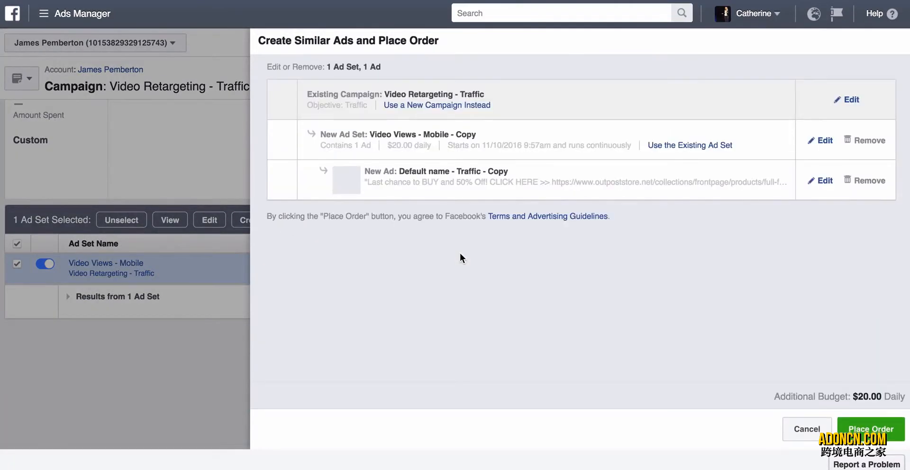
Rename the copied ad set as "Video Views - Desktop" and save it with its device types set to Desktop Only.
click(825, 141)
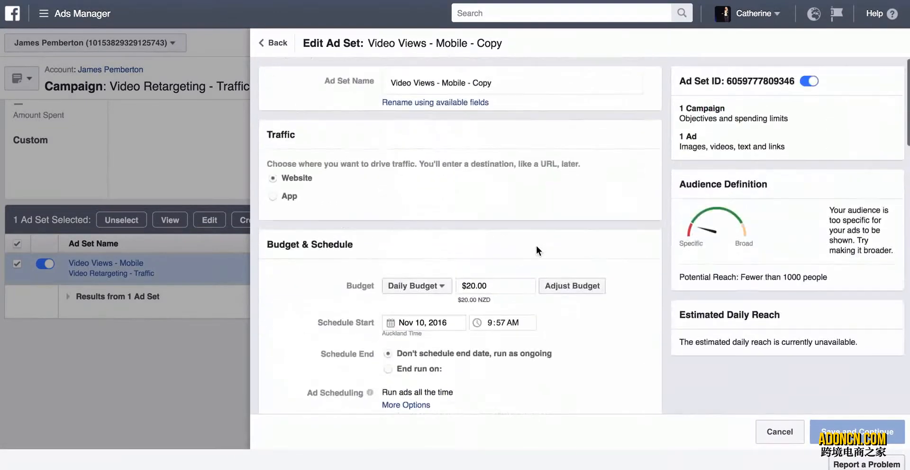
click(443, 82)
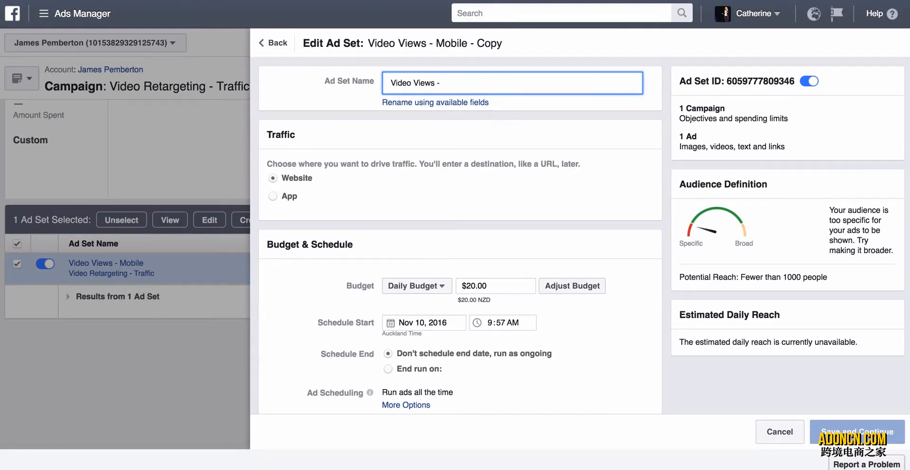
scroll(473, 208, down, 10)
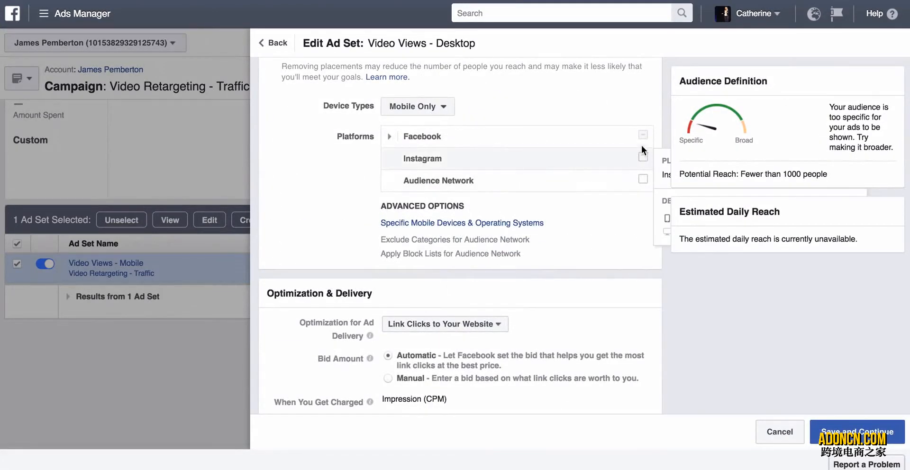
click(437, 106)
click(416, 160)
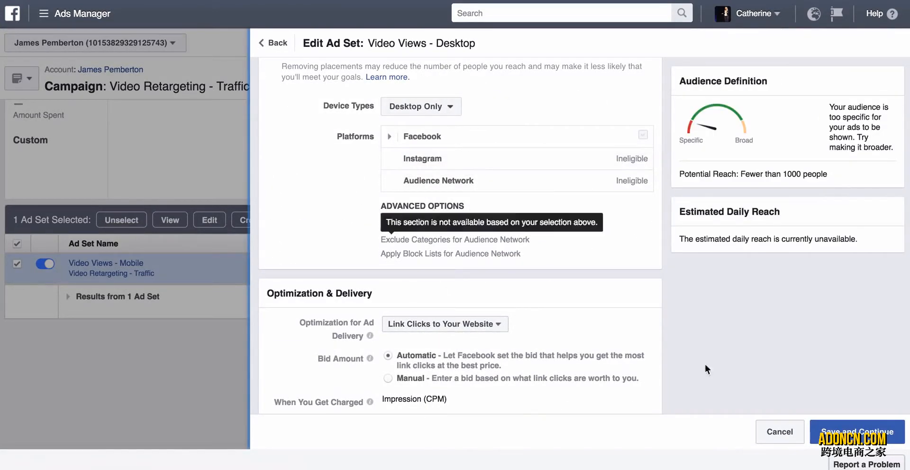
click(853, 431)
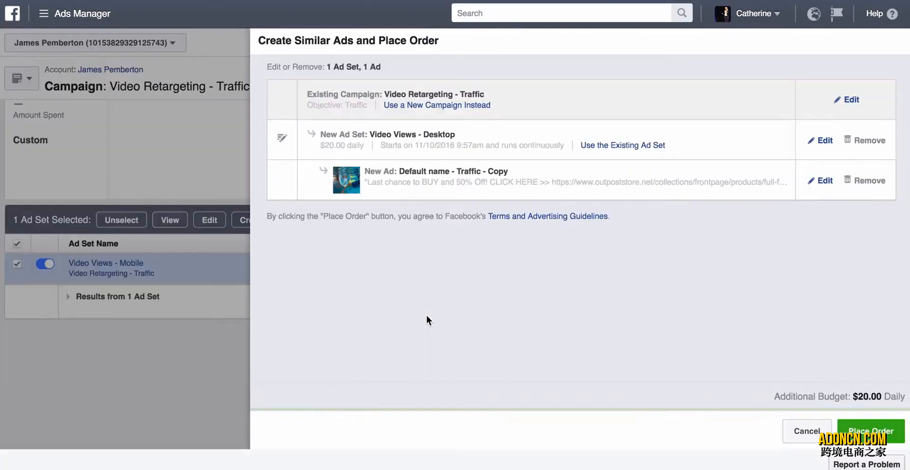
Place the order for the desktop ad set and check the campaign's ad set list.
click(852, 427)
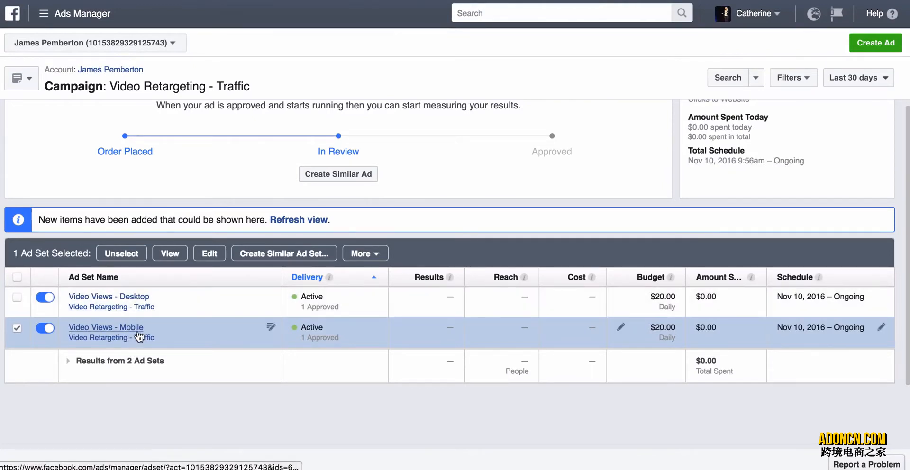
scroll(183, 240, down, 2)
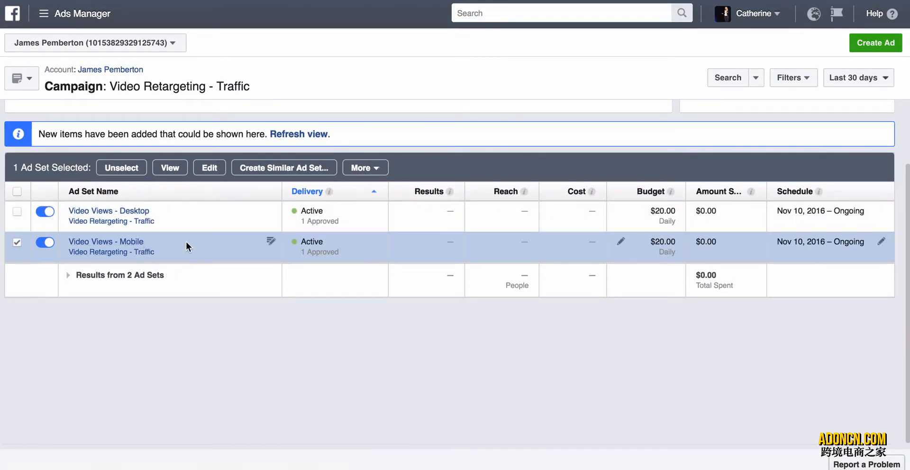
scroll(185, 240, up, 3)
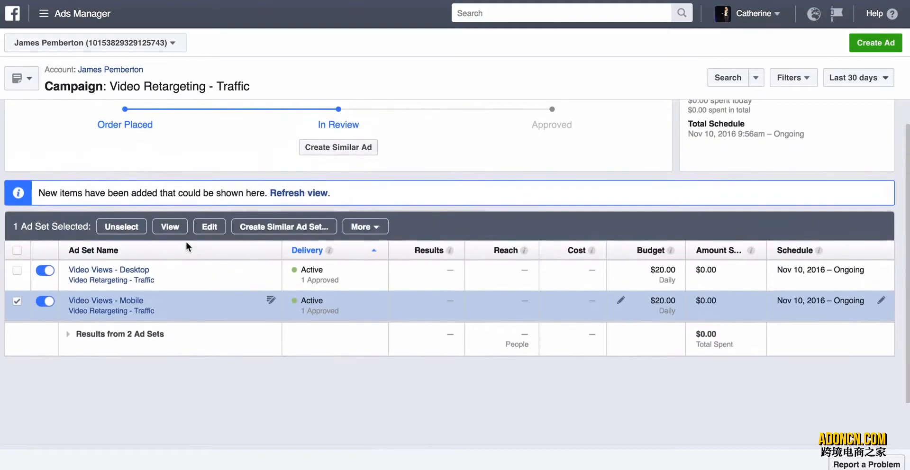
Delete the Video Retargeting - Traffic campaign from the account's campaign list and clear the selection.
click(127, 71)
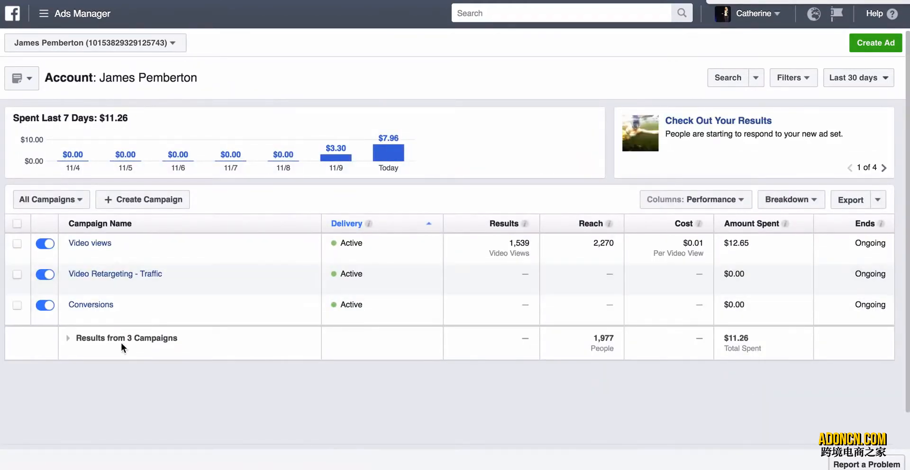
click(17, 275)
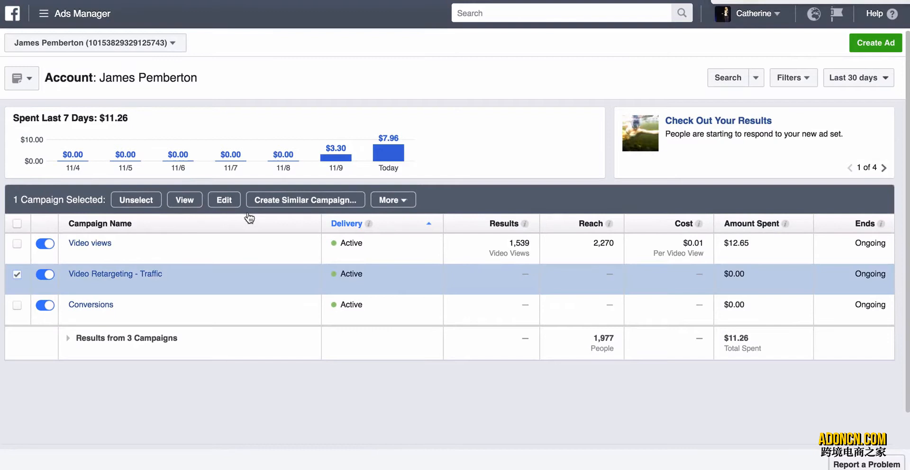
click(388, 200)
click(395, 251)
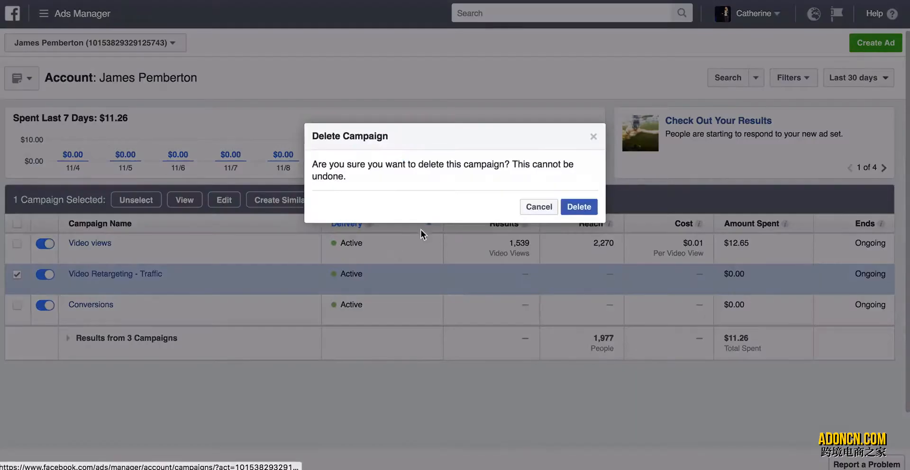
click(590, 204)
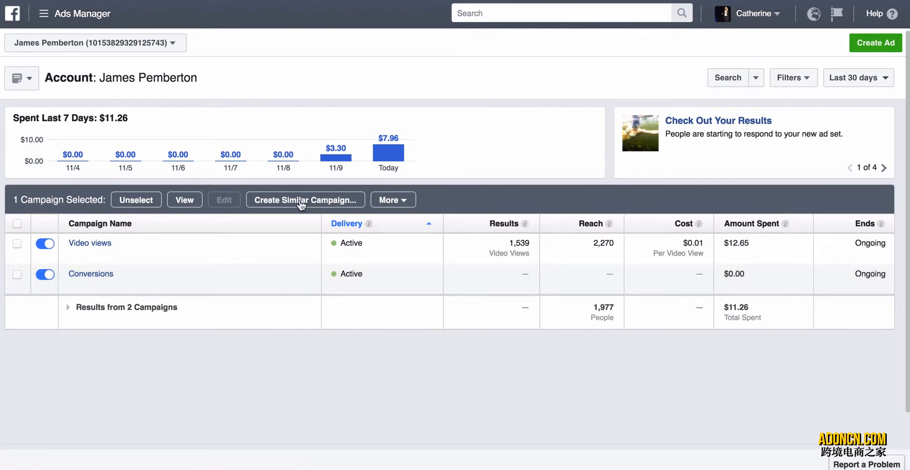
click(154, 202)
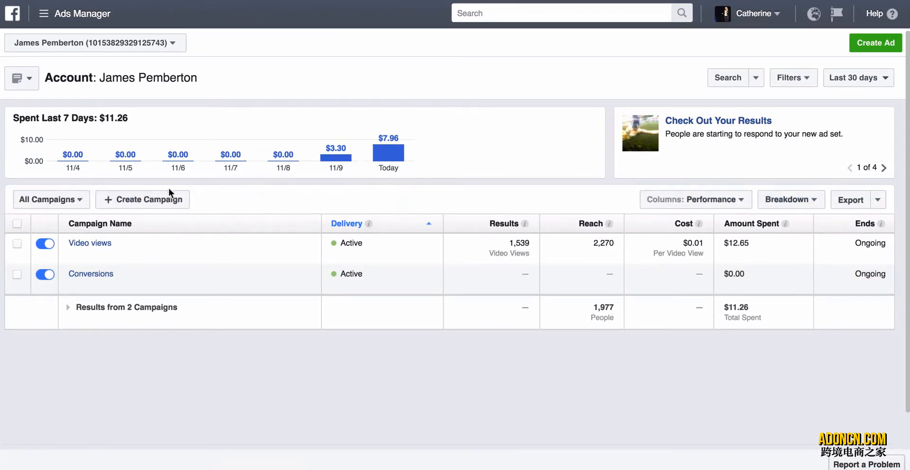
Create a new campaign with the Conversions objective, name it "Snorkel - Conversions" and continue to the ad set.
click(163, 199)
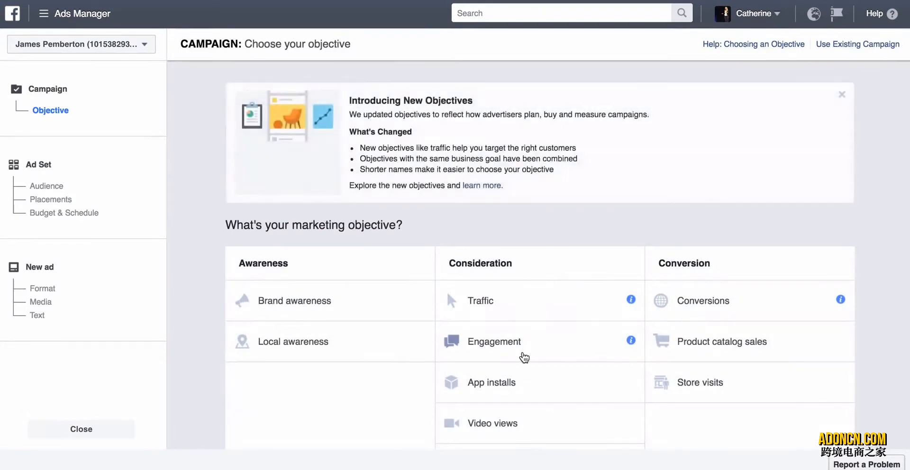
scroll(524, 358, down, 2)
click(664, 242)
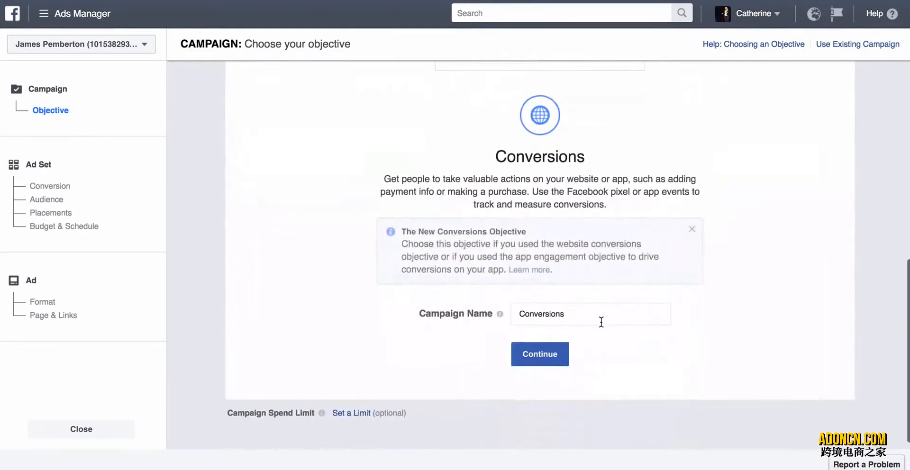
click(590, 304)
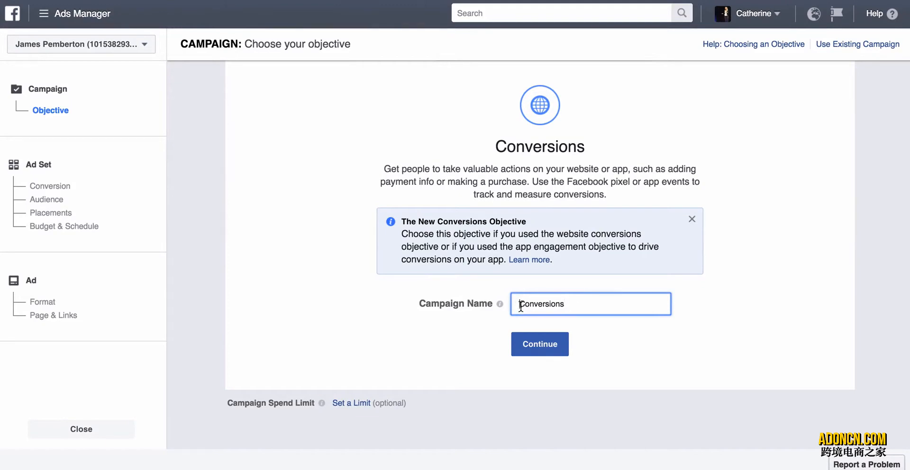
text(Snorkel -)
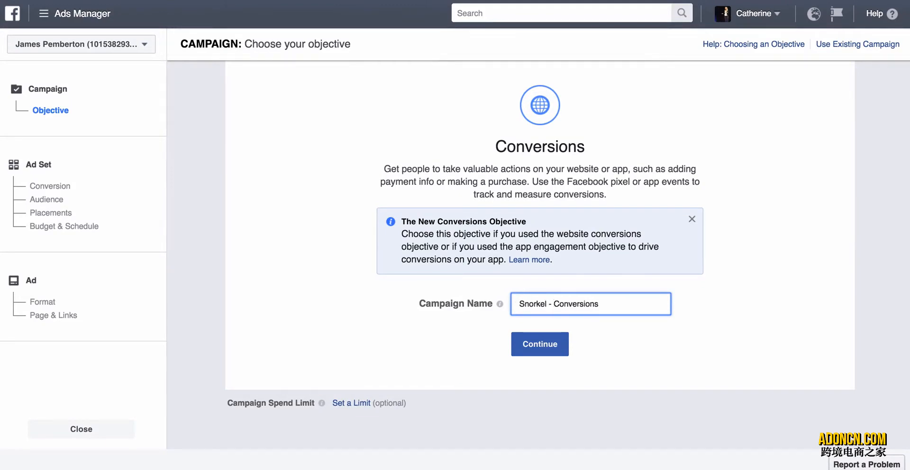
click(552, 346)
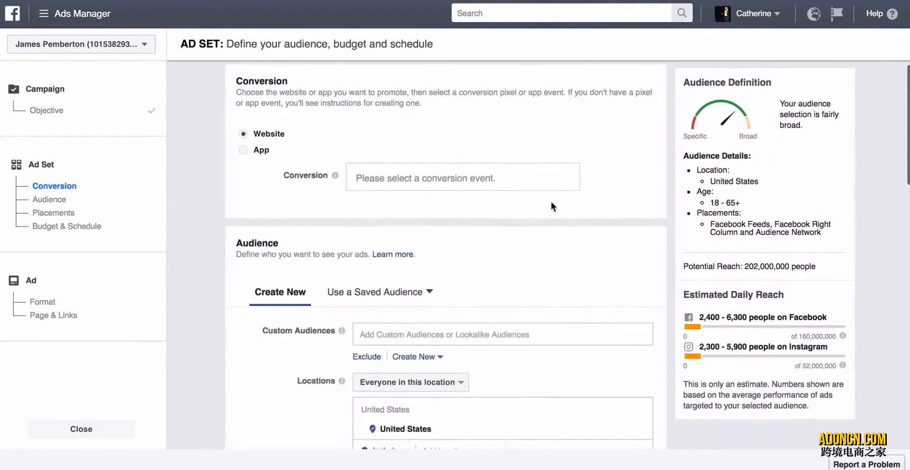
Set the ad set's website conversion event to Purchase.
click(474, 178)
text(Pur)
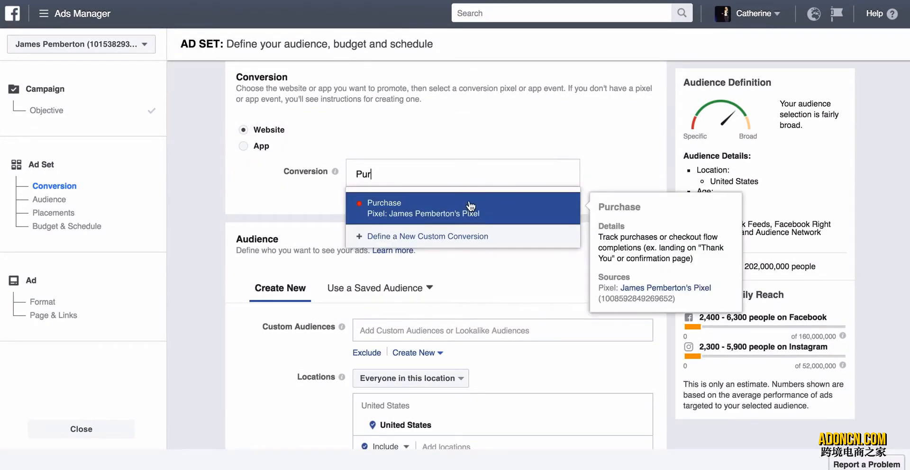
click(471, 209)
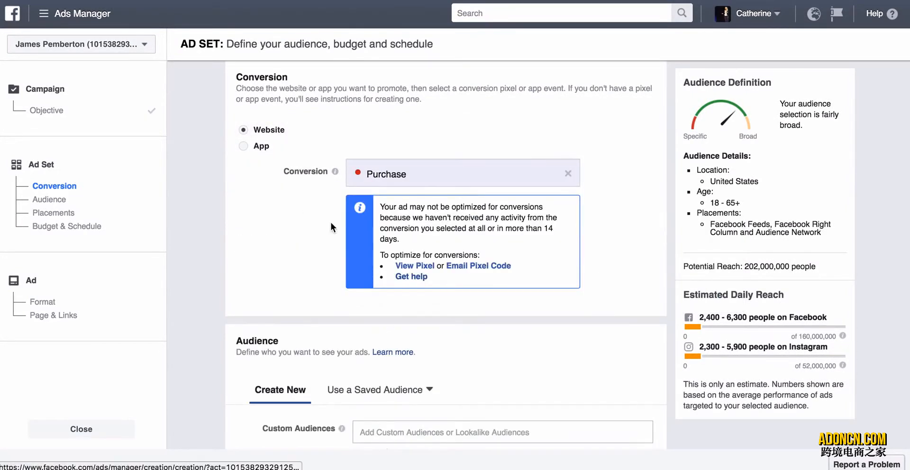
Add the "Snorkel Retargeting - 4 Days" custom audience to the ad set's targeting.
scroll(292, 310, down, 6)
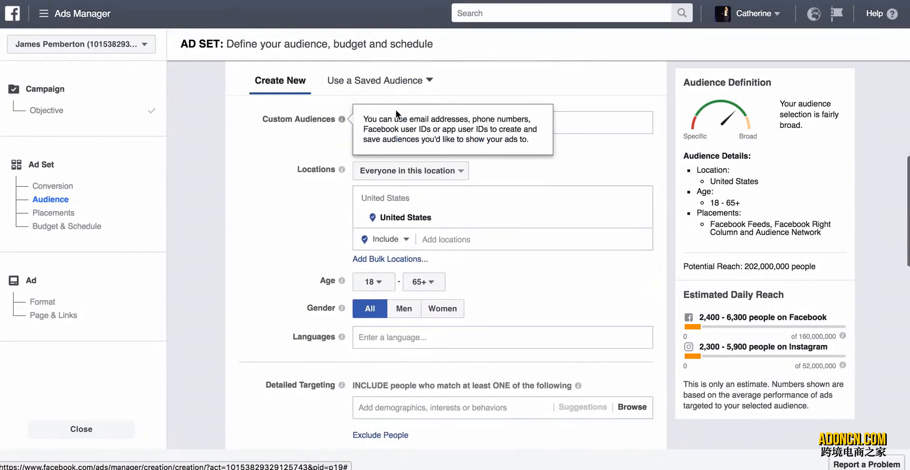
click(565, 122)
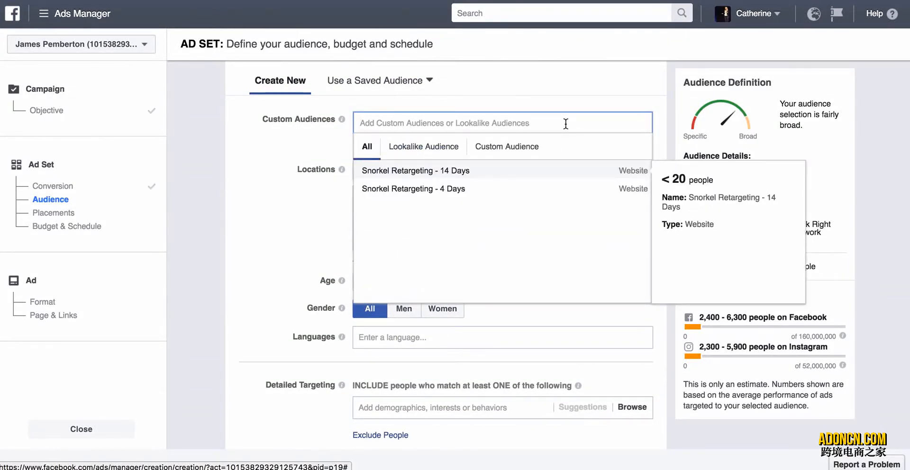
click(440, 190)
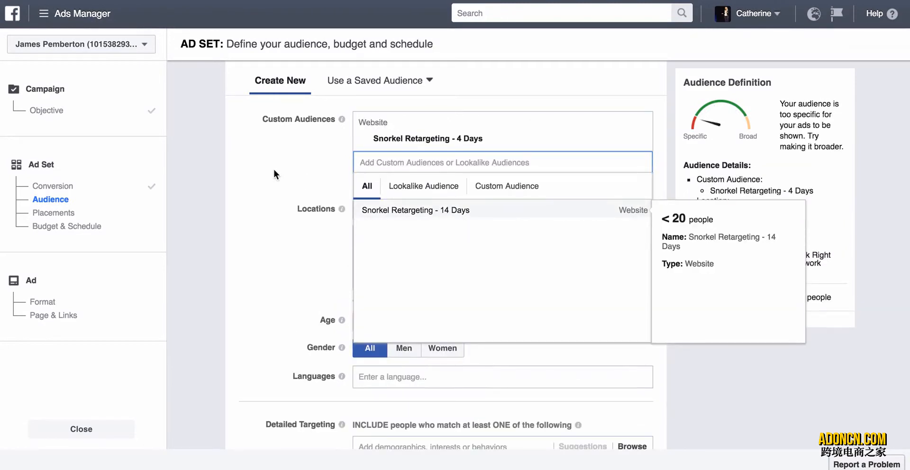
click(274, 170)
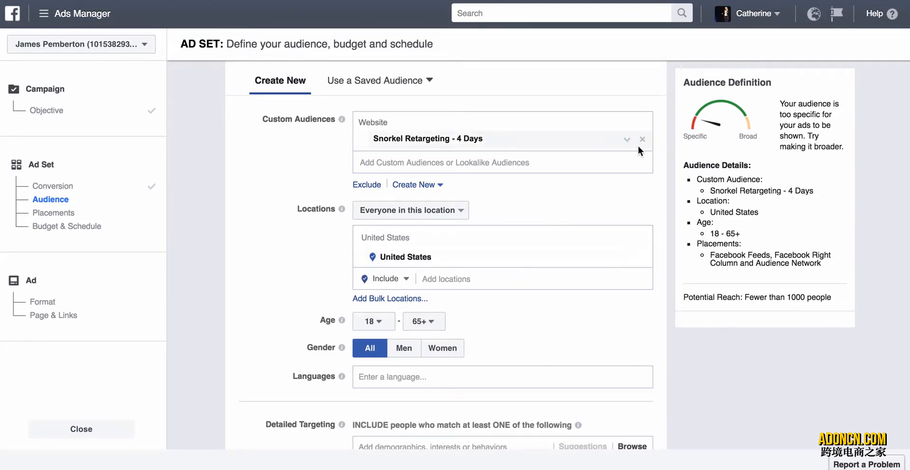
mouse_move(643, 143)
click(627, 140)
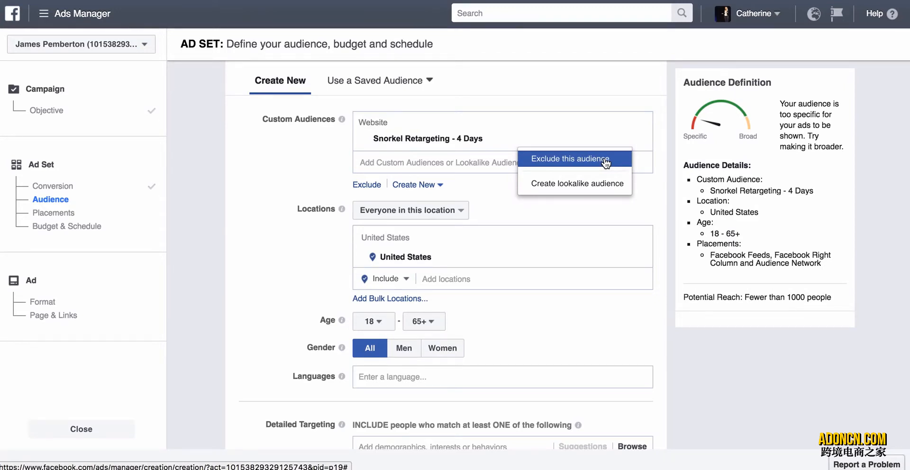
click(643, 186)
scroll(643, 186, down, 1)
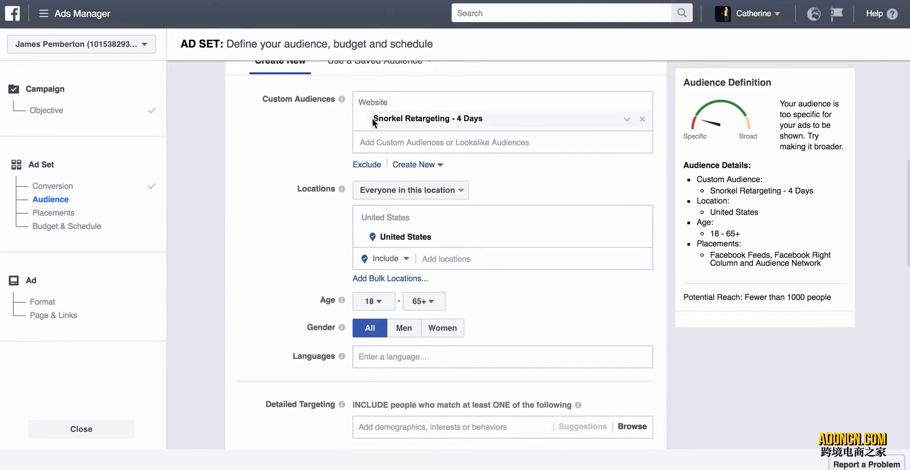
scroll(476, 147, down, 1)
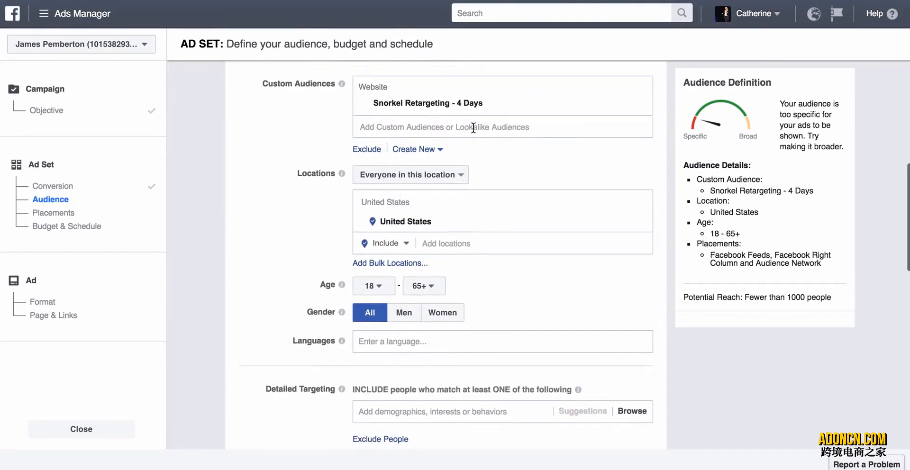
click(474, 127)
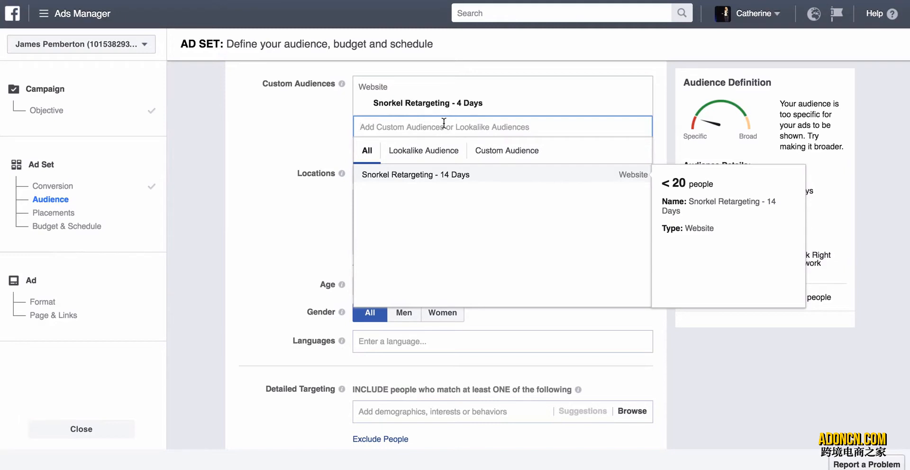
text(P)
key(BackSpace)
key(BackSpace)
key(BackSpace)
key(BackSpace)
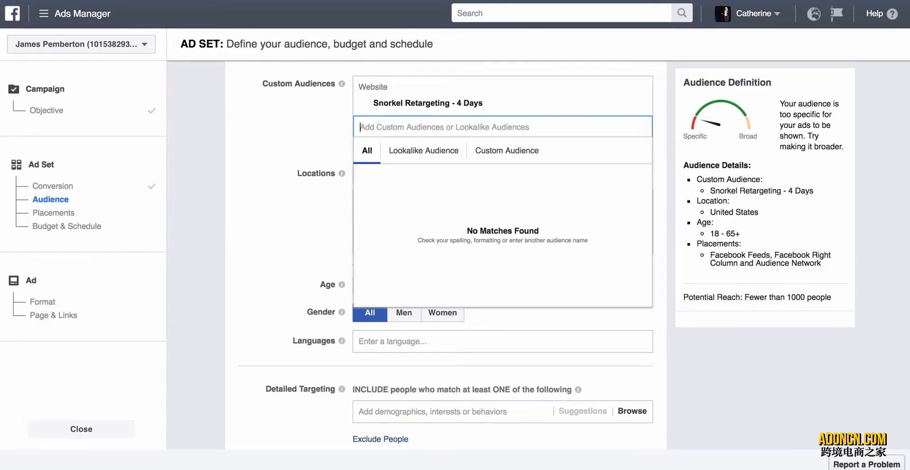
click(277, 138)
Remove United States from the ad set's targeted locations.
scroll(267, 195, down, 2)
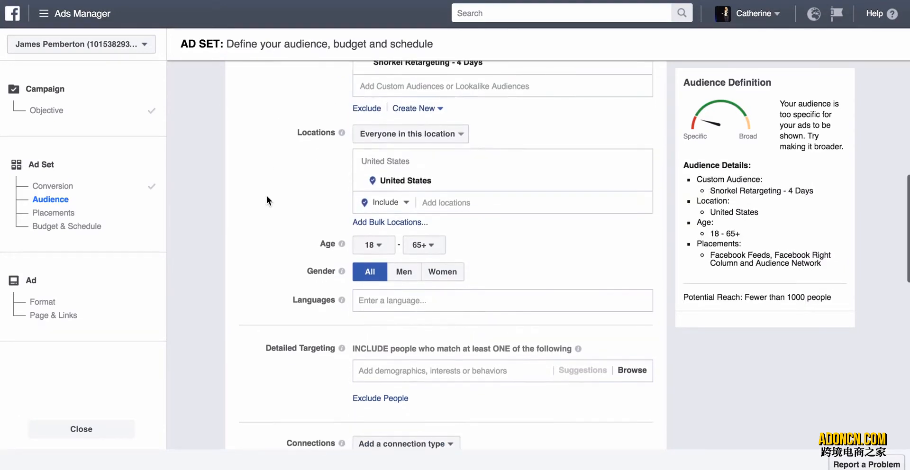
scroll(267, 196, up, 2)
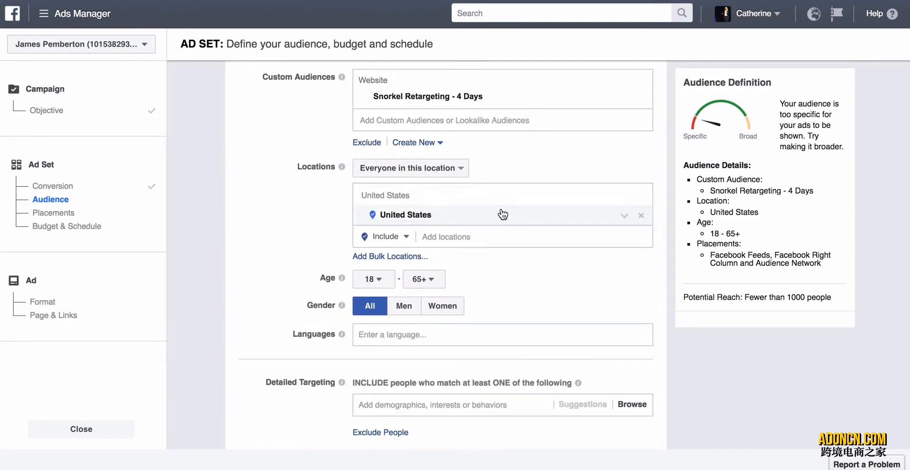
scroll(500, 211, down, 1)
scroll(280, 249, down, 1)
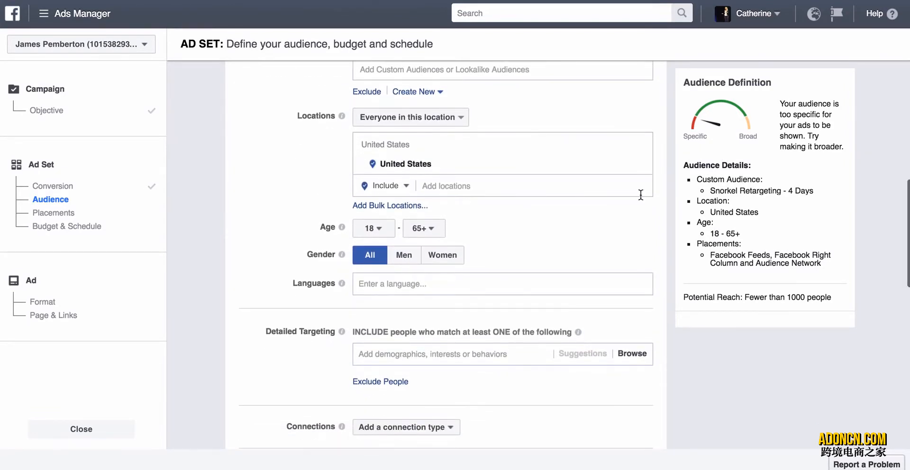
click(641, 165)
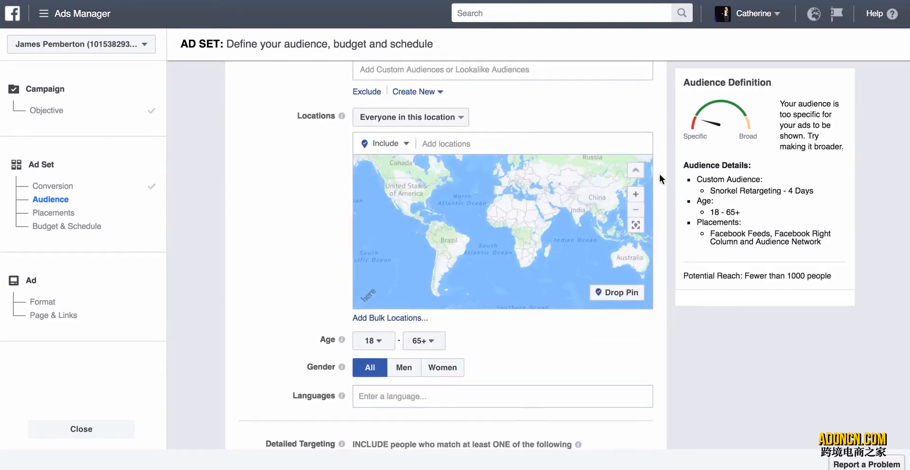
Examine the location, age, gender, language, detailed targeting and connection settings of the audience.
scroll(658, 174, down, 1)
scroll(658, 175, down, 6)
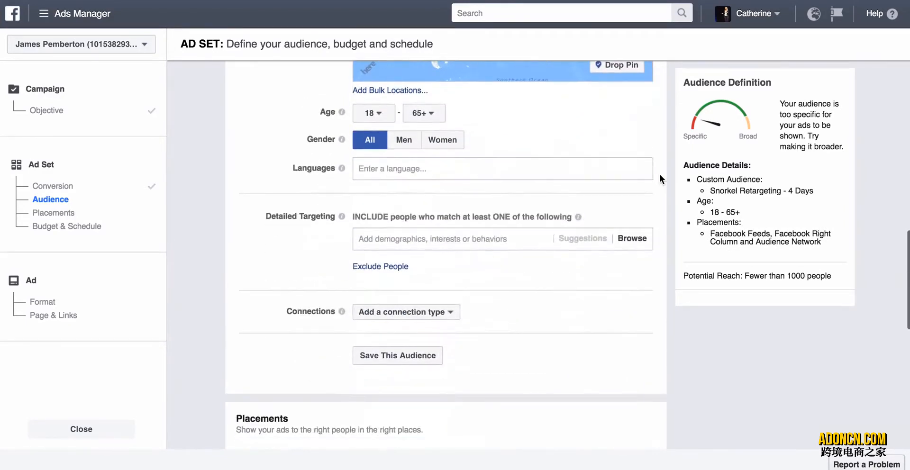
scroll(658, 174, up, 4)
scroll(659, 174, up, 3)
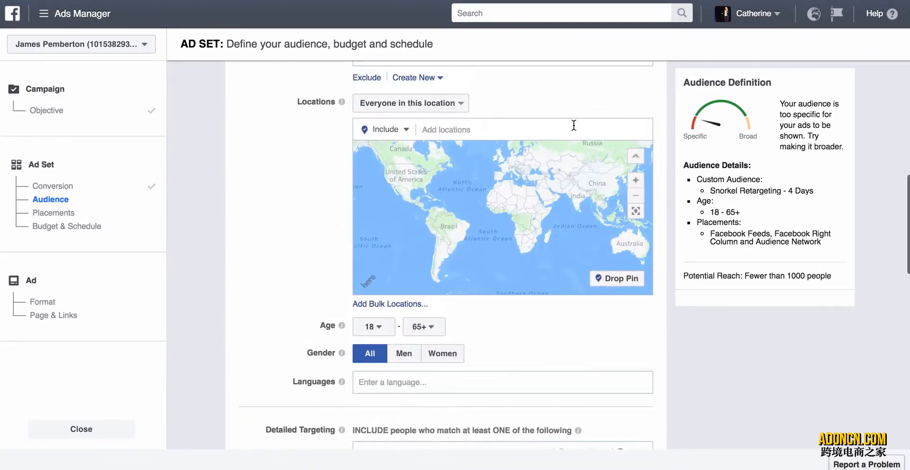
click(573, 125)
click(667, 164)
scroll(656, 226, down, 5)
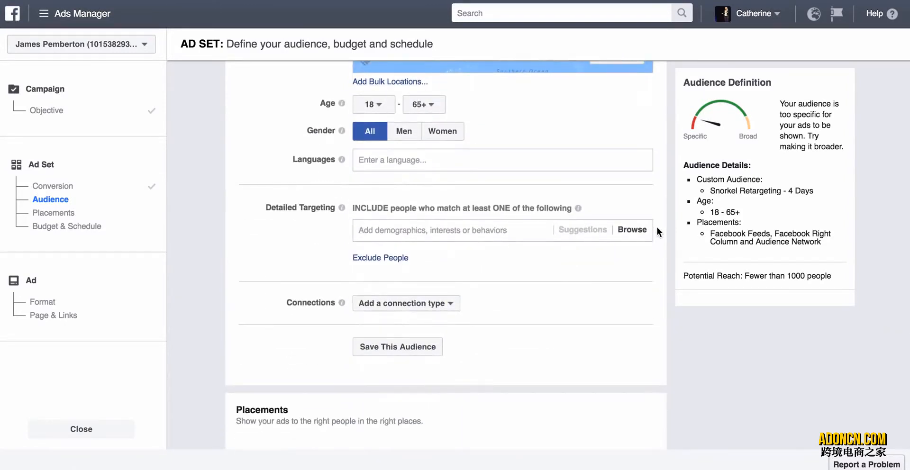
scroll(656, 227, down, 2)
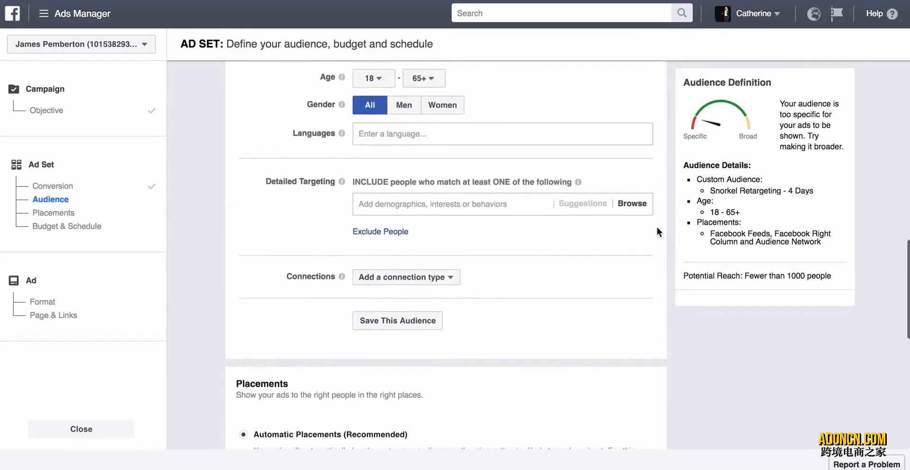
scroll(656, 227, down, 1)
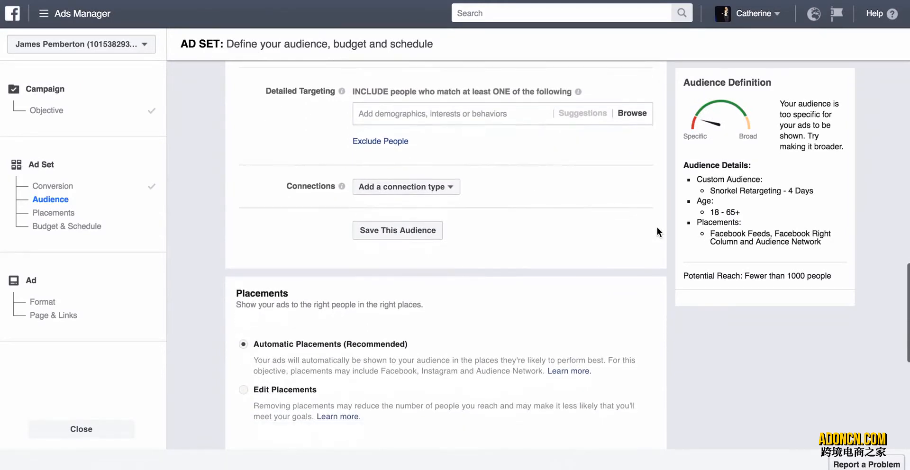
scroll(657, 227, up, 3)
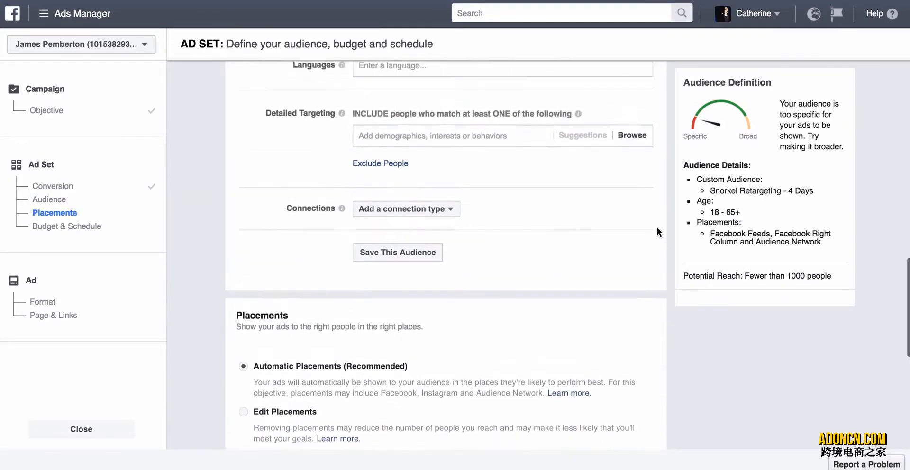
scroll(657, 226, down, 2)
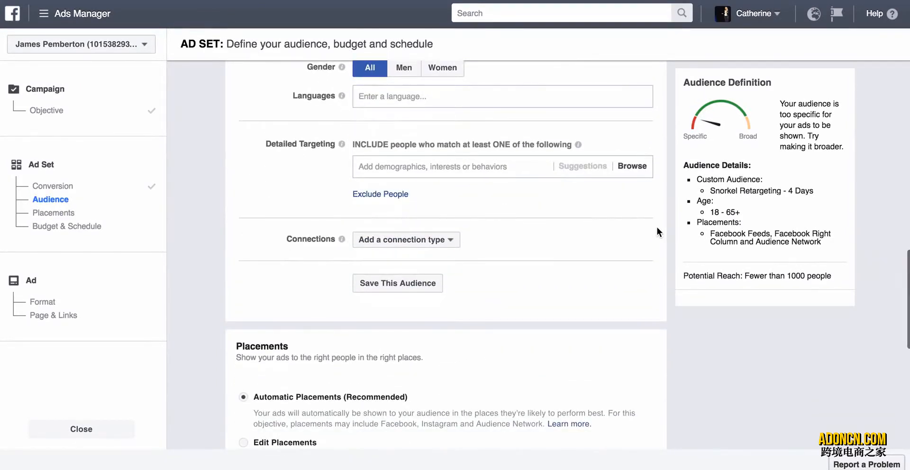
Switch the ad set to edited placements and set its device types to Mobile Only.
scroll(656, 227, down, 3)
scroll(657, 227, down, 1)
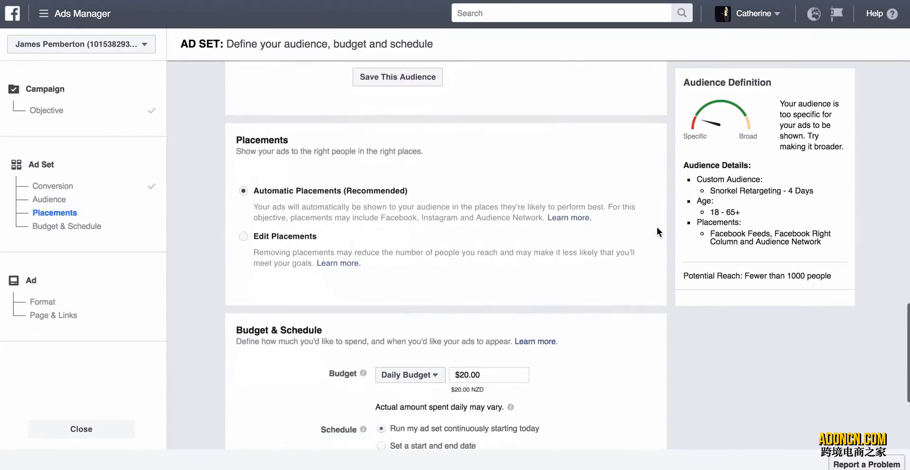
click(284, 236)
scroll(281, 310, down, 2)
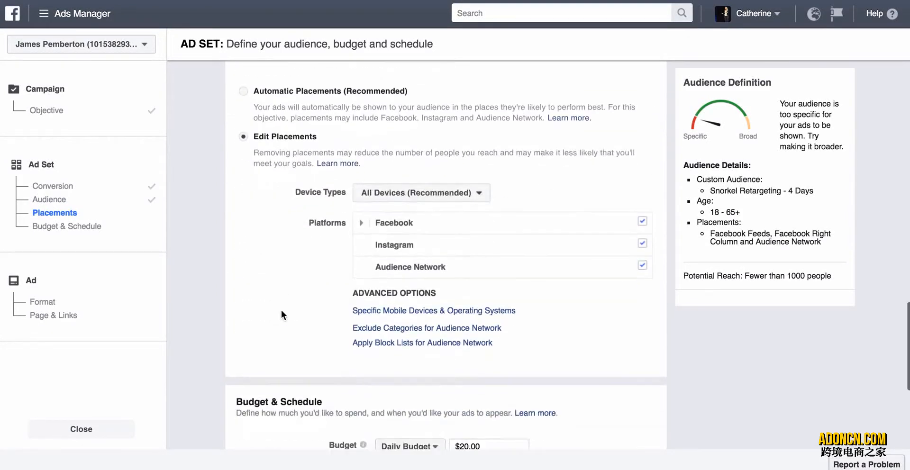
click(431, 199)
click(416, 232)
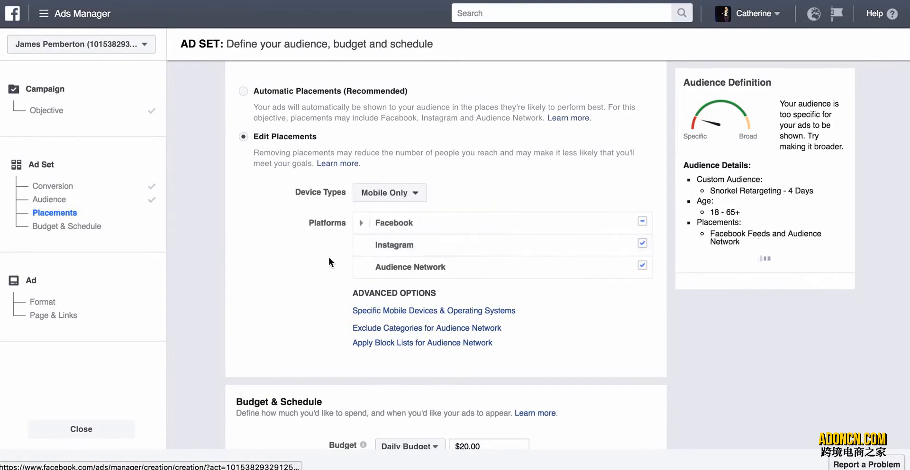
Exclude Instagram and Audience Network from the ad set's placement platforms.
scroll(280, 290, down, 2)
scroll(280, 290, up, 1)
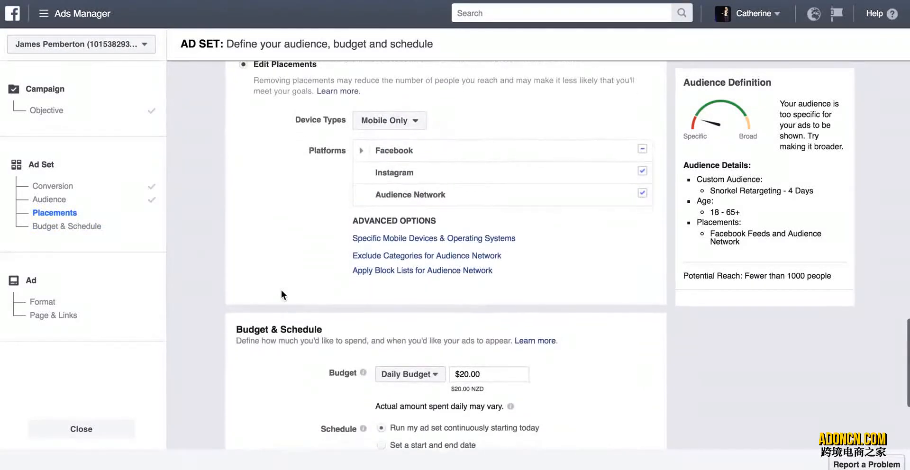
click(641, 171)
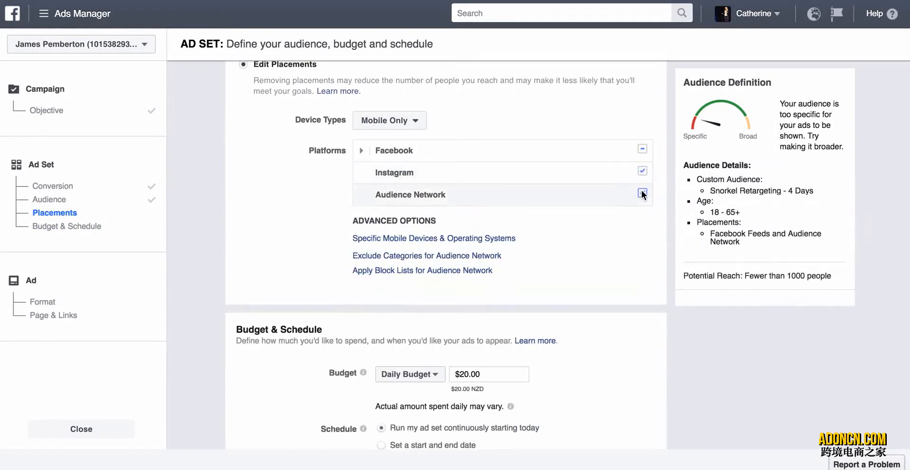
click(642, 192)
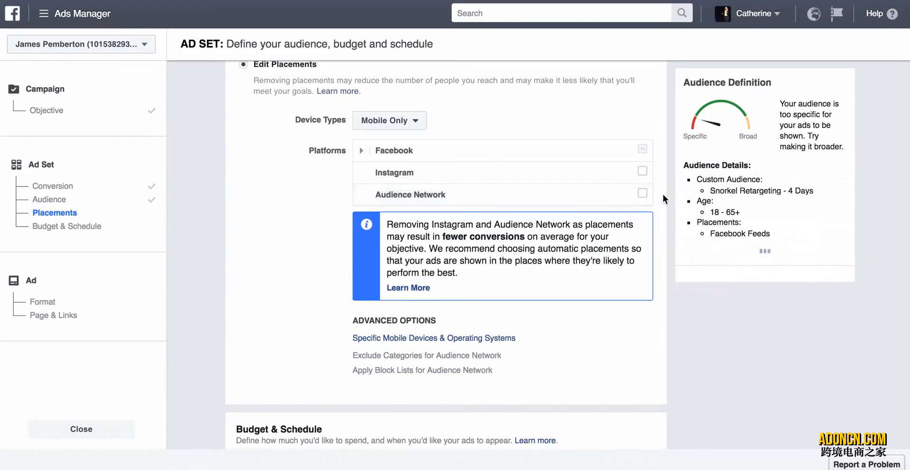
scroll(664, 195, down, 2)
scroll(664, 192, down, 4)
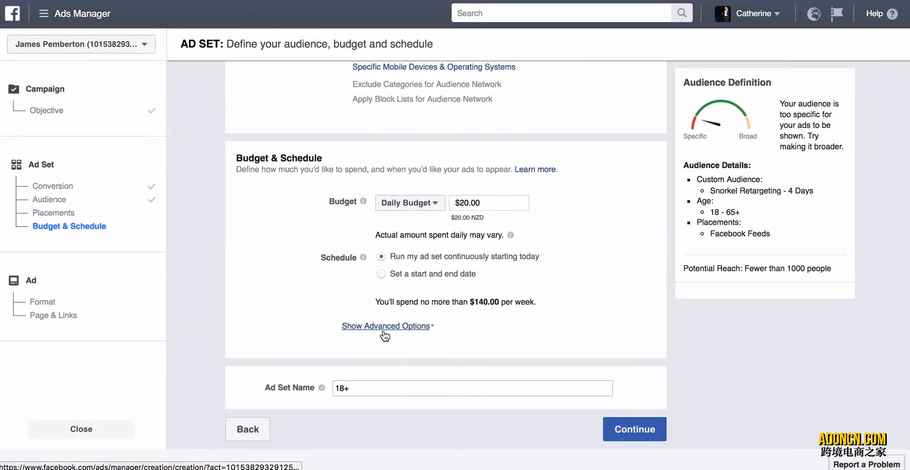
Name the ad set "Webiste - 4 Days - Mobile" and continue to the ad creation stage.
click(378, 388)
mouse_move(323, 389)
key(BackSpace)
key(BackSpace)
key(BackSpace)
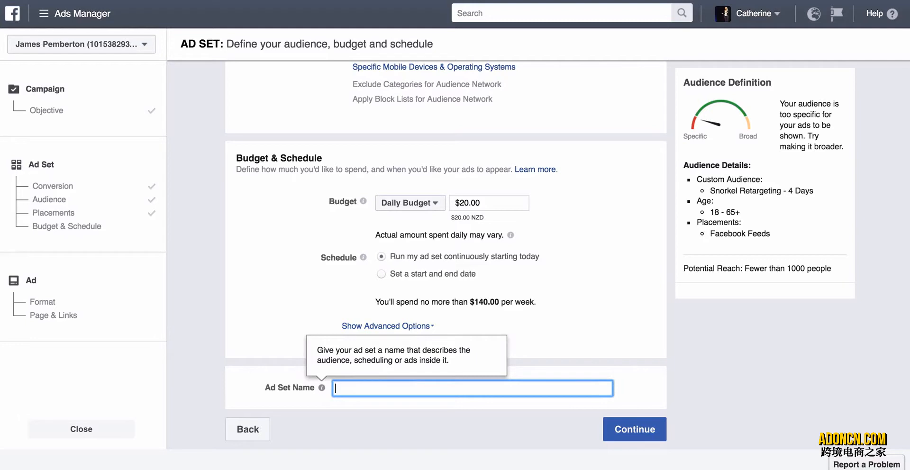
text(Webiste - 4 Days - Mobile)
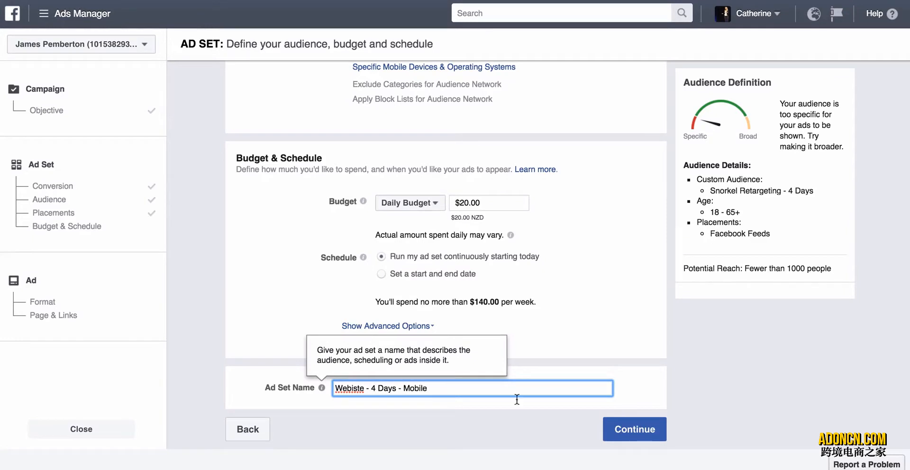
click(624, 435)
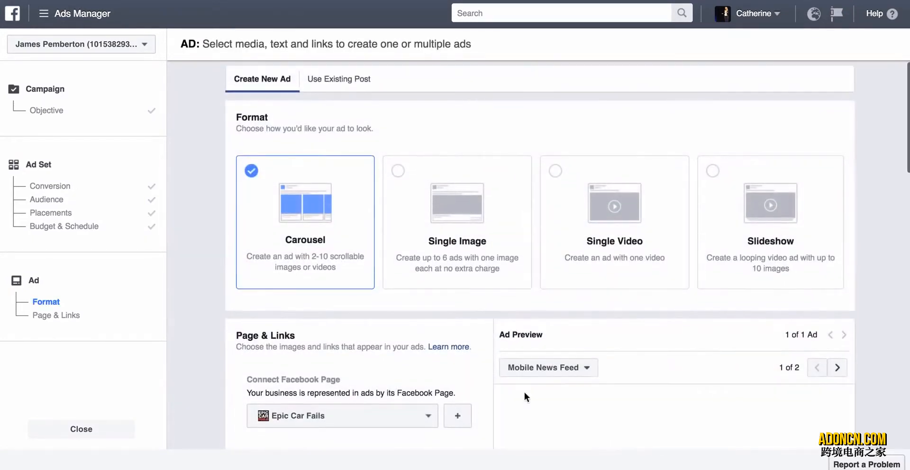
Choose Single Image as the format of the new ad.
scroll(524, 396, down, 3)
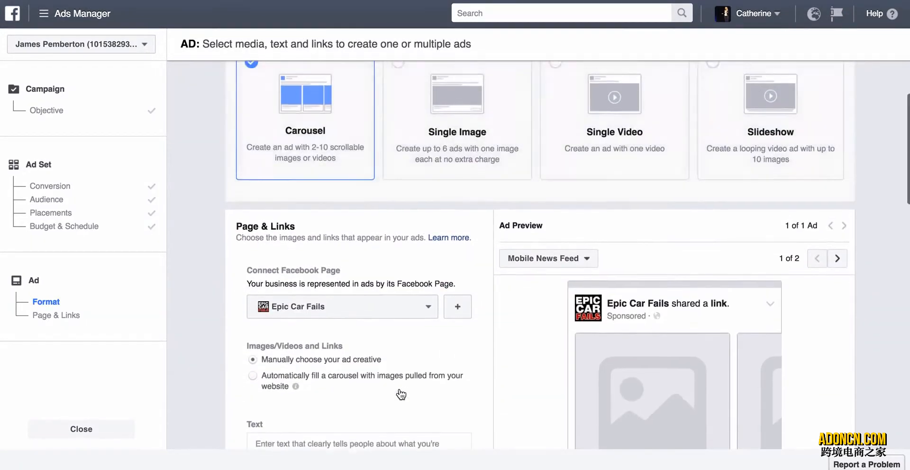
scroll(401, 394, up, 1)
click(431, 172)
scroll(355, 275, down, 2)
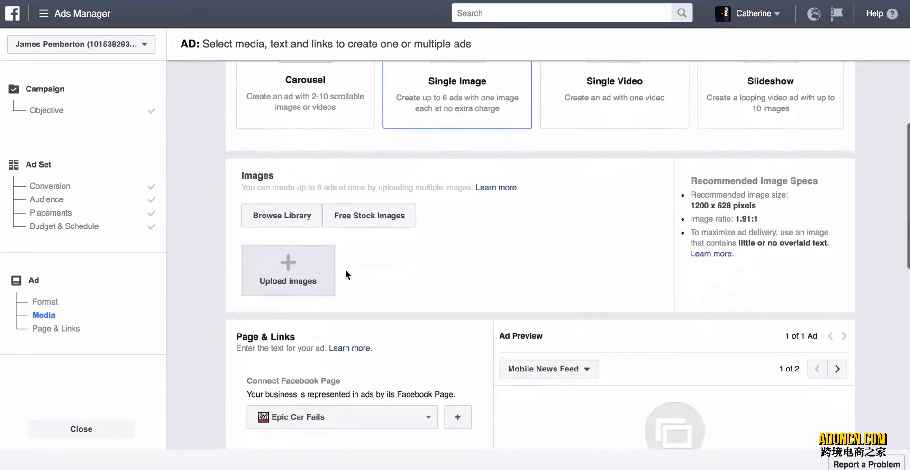
scroll(405, 197, up, 3)
scroll(476, 272, down, 6)
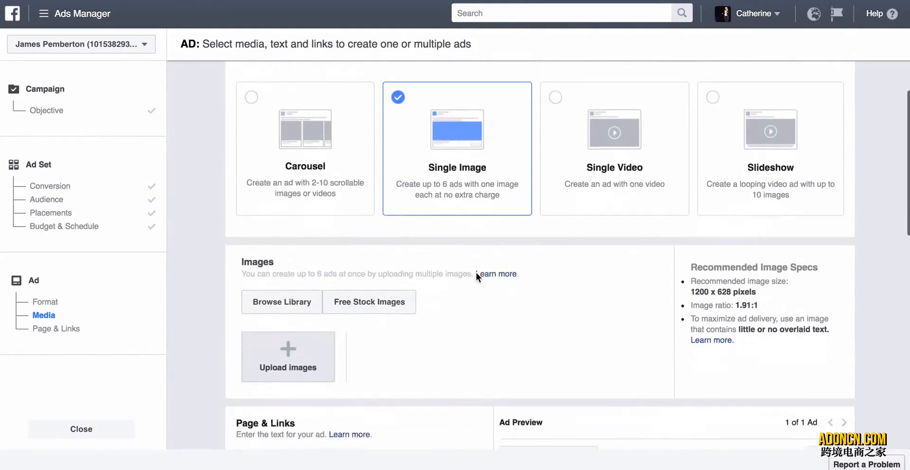
Set the ad's destination website URL to the outpoststore.net full-face-snorkelling-mask product page.
scroll(435, 320, down, 2)
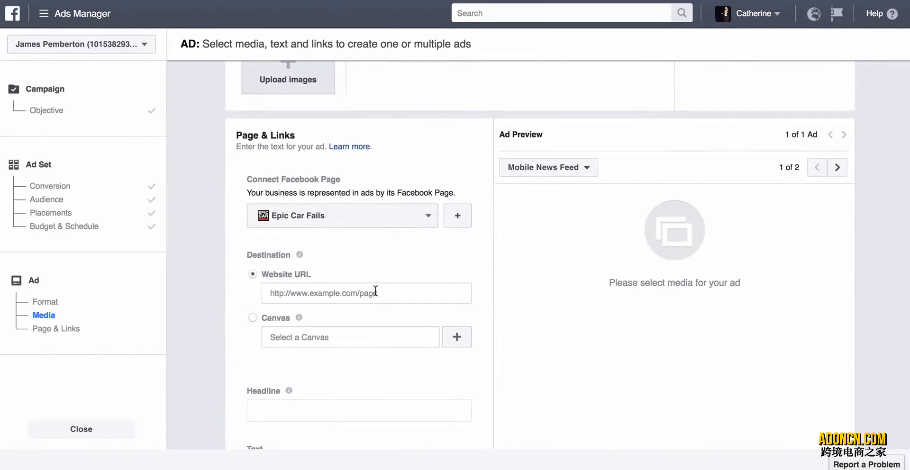
click(322, 291)
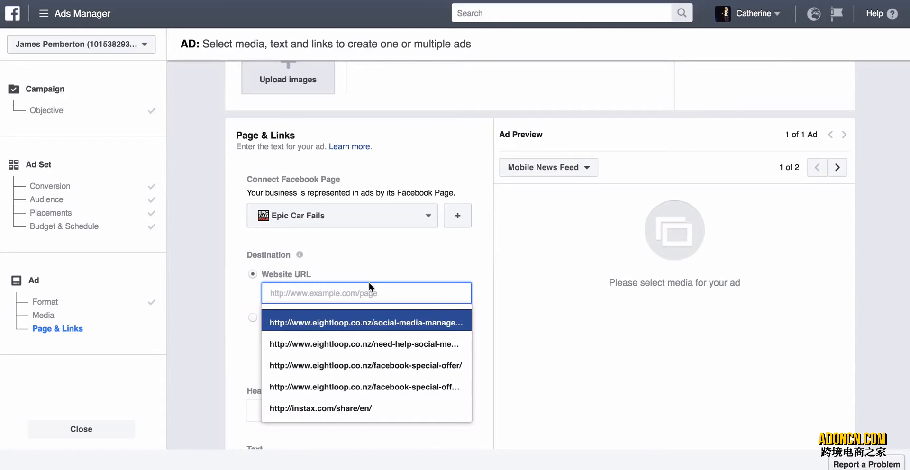
text(https://www.outpoststore.net/collections/frontpage/products/full-face-snorkeling-mask)
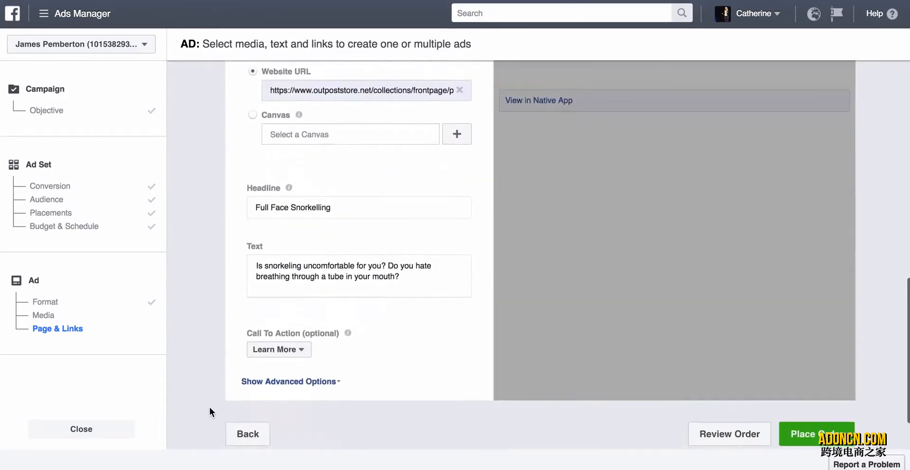
Clear the prefilled headline of the ad.
click(255, 208)
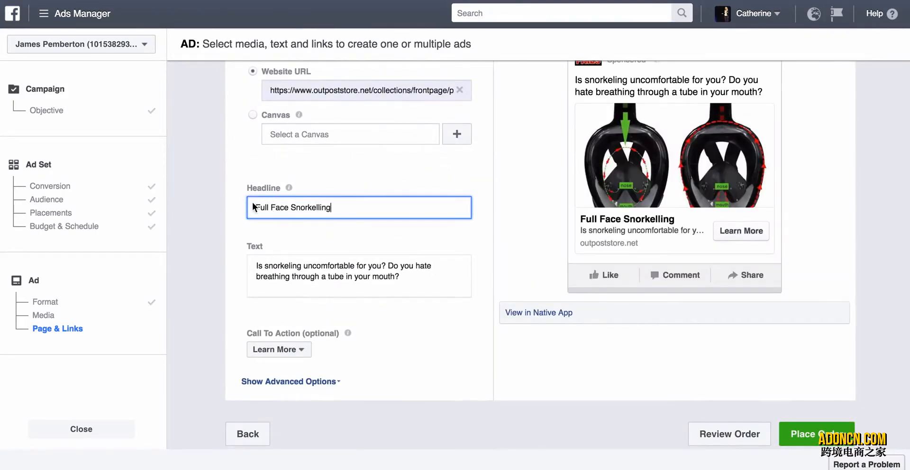
click(255, 208)
key(BackSpace)
key(BackSpace)
key(BackSpace)
key(BackSpace)
key(BackSpace)
key(BackSpace)
key(BackSpace)
key(BackSpace)
key(BackSpace)
key(BackSpace)
key(BackSpace)
key(BackSpace)
key(BackSpace)
key(BackSpace)
key(BackSpace)
key(BackSpace)
key(BackSpace)
key(BackSpace)
key(BackSpace)
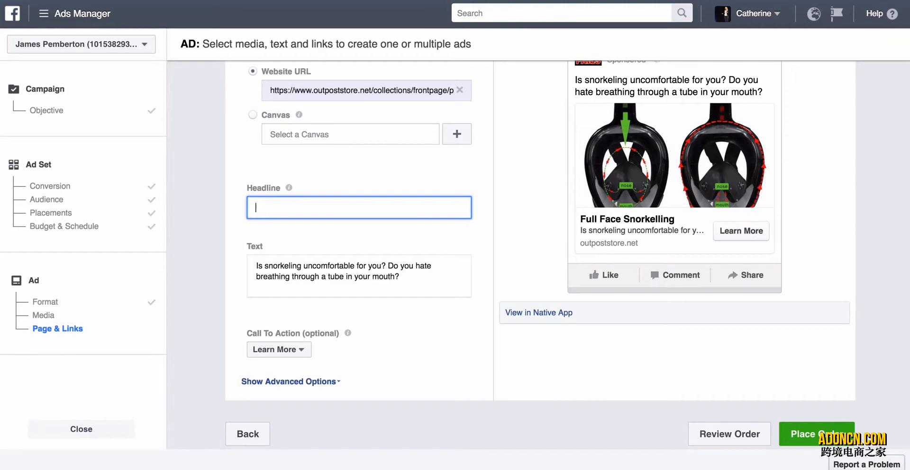
Search Google for "alt codes star" in a new browser tab and copy the black star symbol from the results.
key(super+t)
text(al)
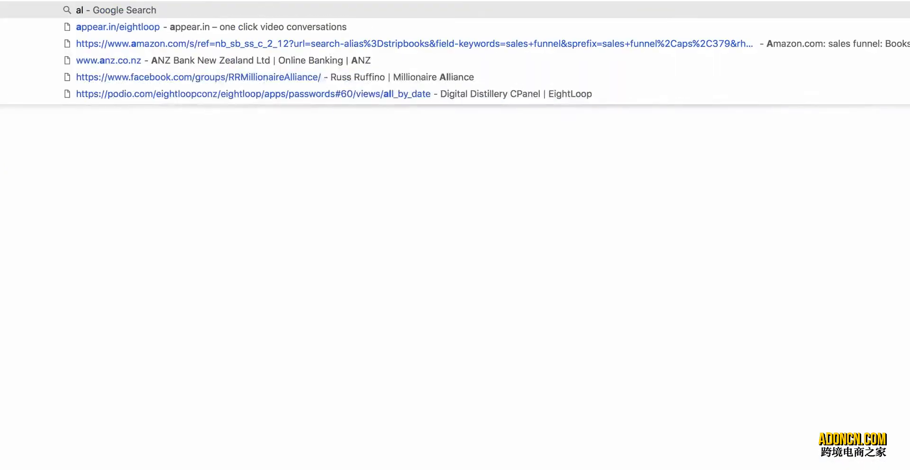
text(t code)
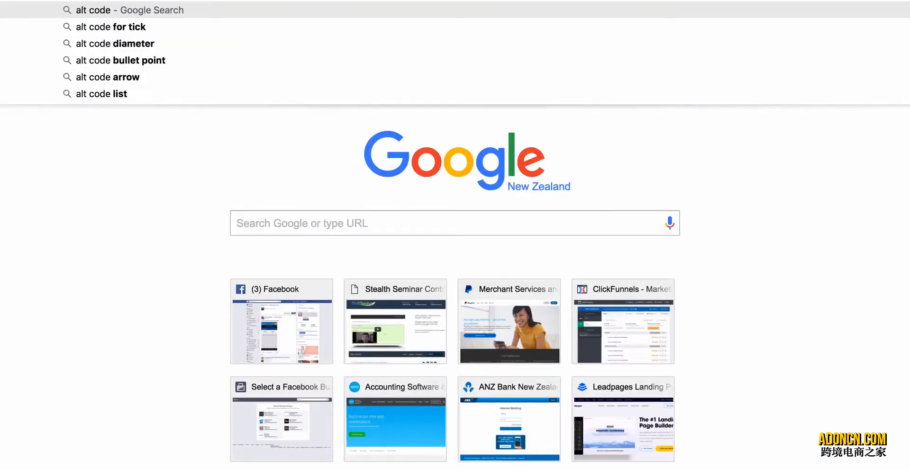
text(s star)
key(Return)
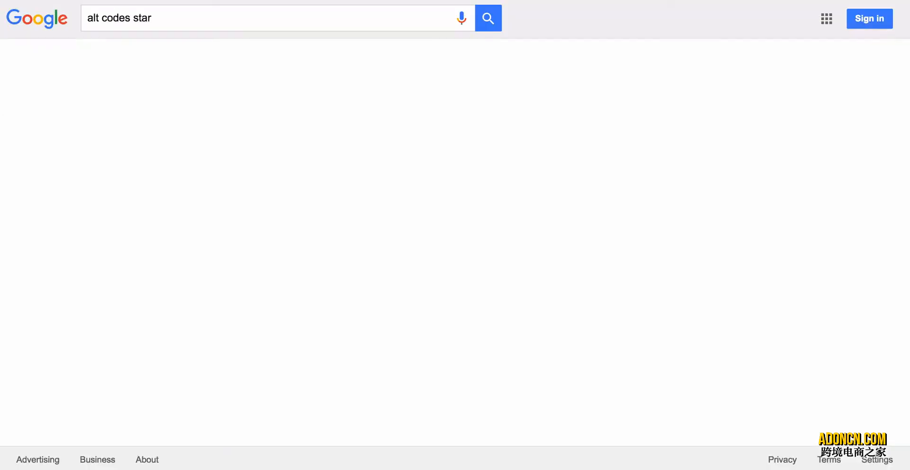
double_click(97, 179)
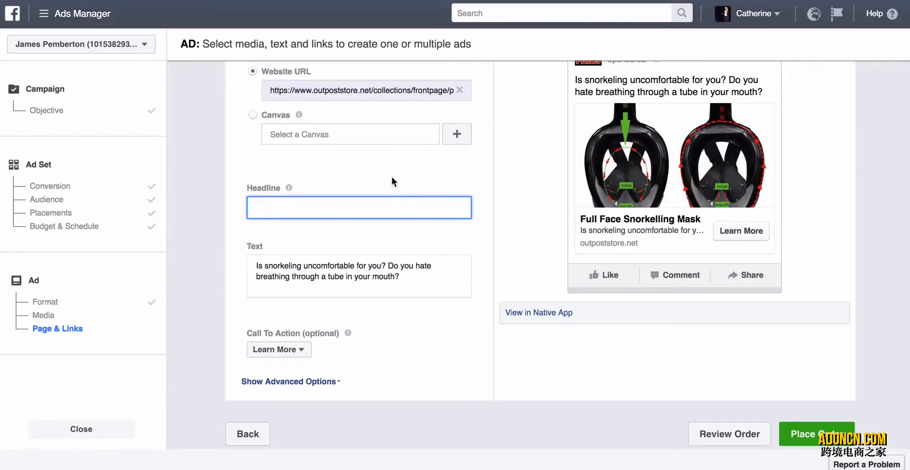
Set the ad headline in Ads Manager to "★★★★ Love It!", using the copied star symbol.
key(ctrl+v)
key(ctrl+v)
key(ctrl+v)
key(ctrl+v)
text(The)
click(446, 164)
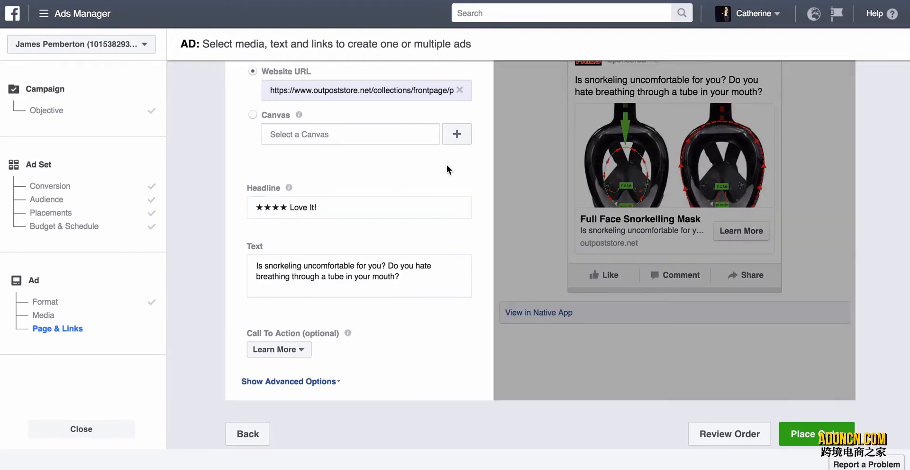
Replace the ad text with a named customer loving her snorkel mask, followed by "- check out the reviews and buy yours at 50%".
scroll(446, 164, down, 2)
click(389, 247)
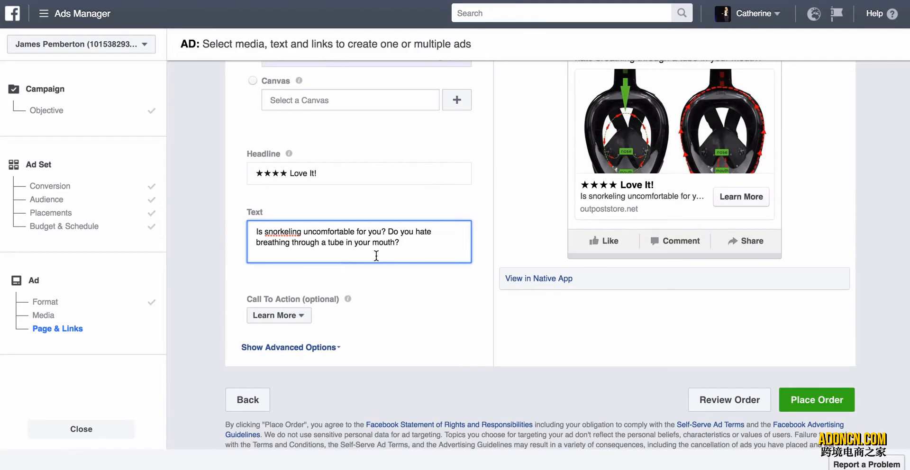
click(401, 242)
key(BackSpace)
key(BackSpace)
key(BackSpace)
key(BackSpace)
key(BackSpace)
key(BackSpace)
key(BackSpace)
key(BackSpace)
key(BackSpace)
key(BackSpace)
key(BackSpace)
key(BackSpace)
key(BackSpace)
key(BackSpace)
key(BackSpace)
key(BackSpace)
key(BackSpace)
key(BackSpace)
key(BackSpace)
key(BackSpace)
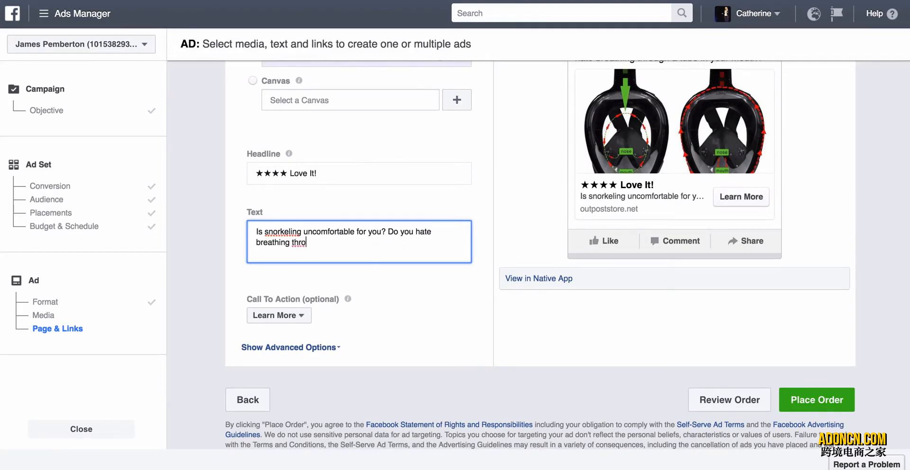
key(BackSpace)
key(BackSpace)
key(BackSpace)
key(BackSpace)
key(BackSpace)
key(BackSpace)
key(BackSpace)
key(BackSpace)
key(BackSpace)
key(BackSpace)
key(BackSpace)
key(BackSpace)
key(BackSpace)
key(BackSpace)
key(BackSpace)
key(BackSpace)
key(BackSpace)
key(BackSpace)
key(BackSpace)
key(BackSpace)
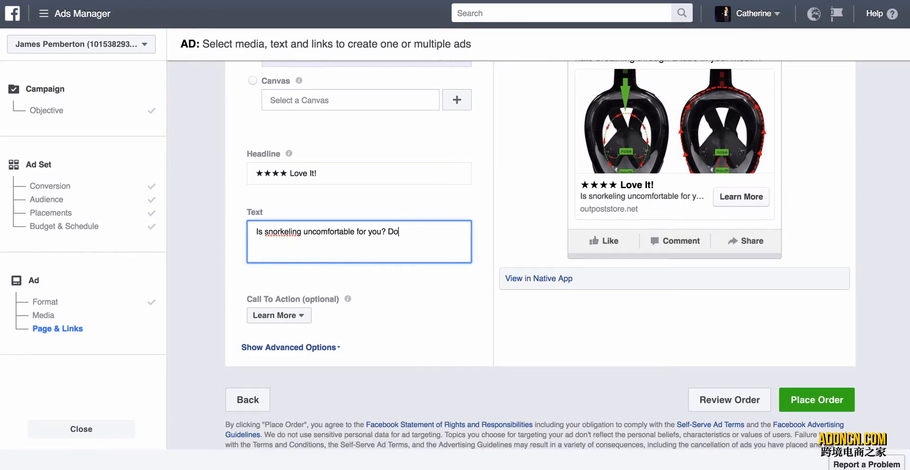
key(BackSpace)
key(BackSpace)
key(BackSpace)
key(BackSpace)
key(BackSpace)
key(BackSpace)
key(BackSpace)
key(BackSpace)
key(BackSpace)
key(BackSpace)
key(BackSpace)
key(BackSpace)
key(BackSpace)
key(BackSpace)
key(BackSpace)
key(BackSpace)
key(BackSpace)
key(BackSpace)
key(BackSpace)
key(BackSpace)
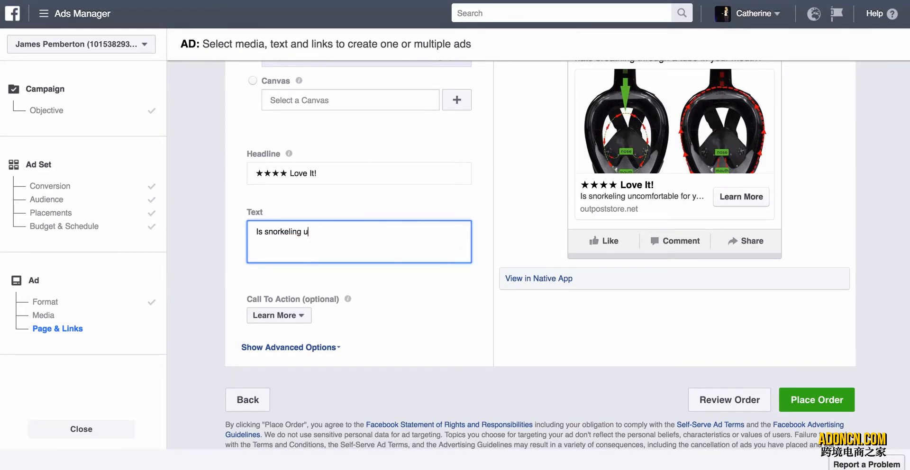
key(BackSpace)
key(BackSpace)
key(BackSpace)
key(BackSpace)
key(BackSpace)
key(BackSpace)
key(BackSpace)
key(BackSpace)
key(BackSpace)
key(BackSpace)
key(BackSpace)
key(BackSpace)
key(BackSpace)
key(BackSpace)
key(BackSpace)
text(Sarah loves her snr)
key(BackSpace)
key(BackSpace)
key(BackSpace)
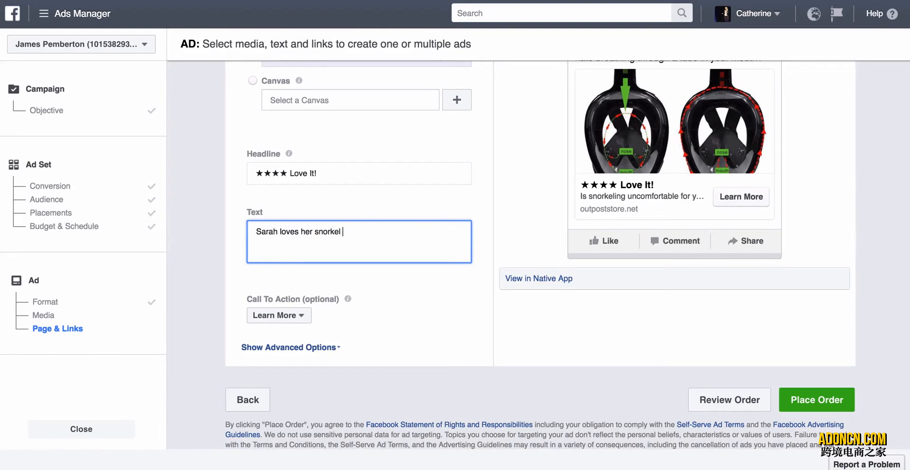
text(orkel mask)
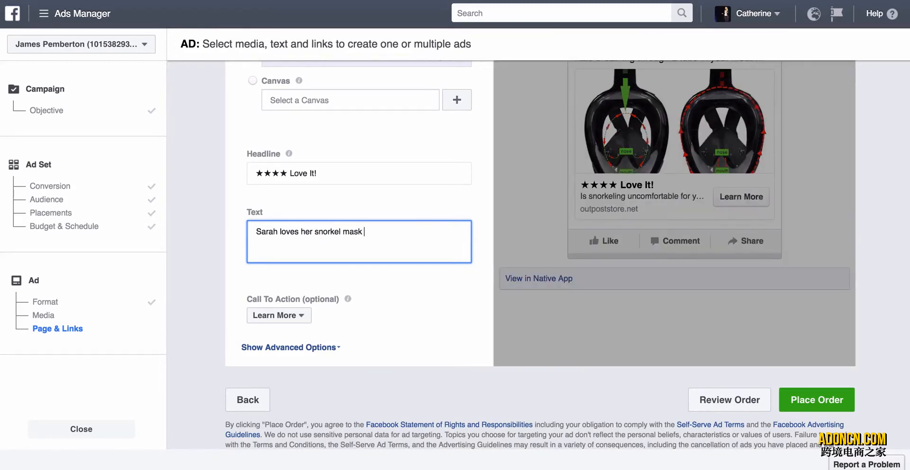
text(eck out the reviews and buy yours at 50%)
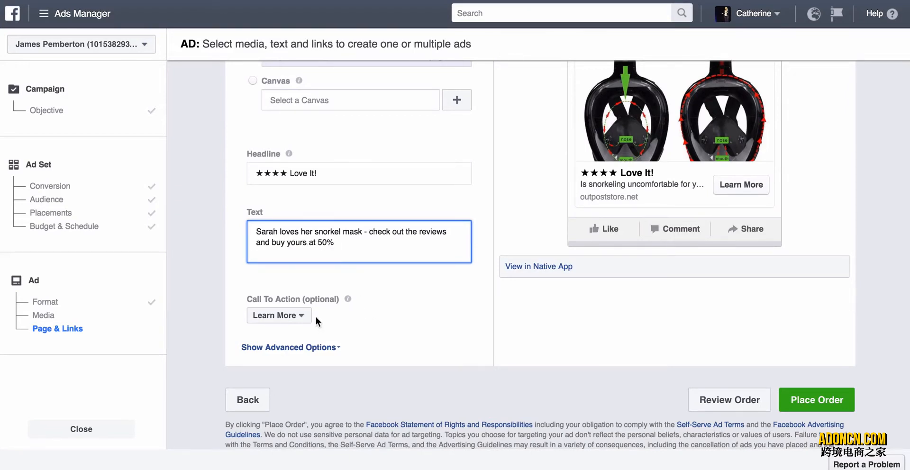
Set the ad's call to action to Shop Now.
click(306, 316)
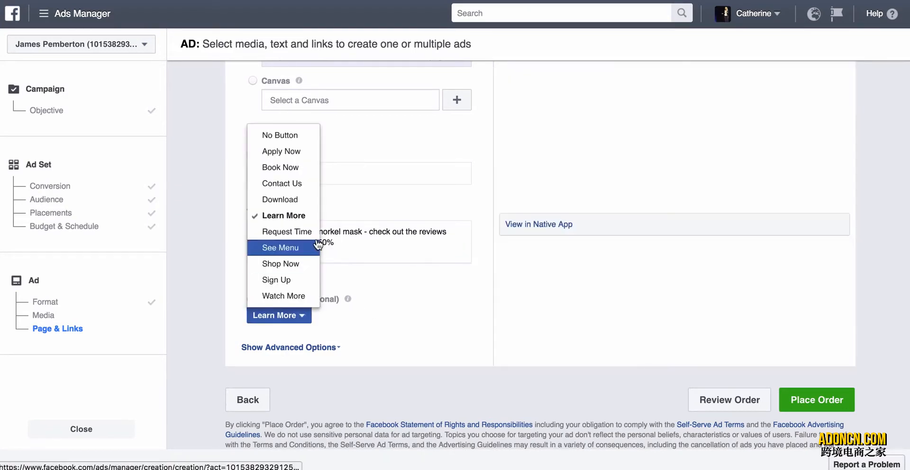
click(298, 267)
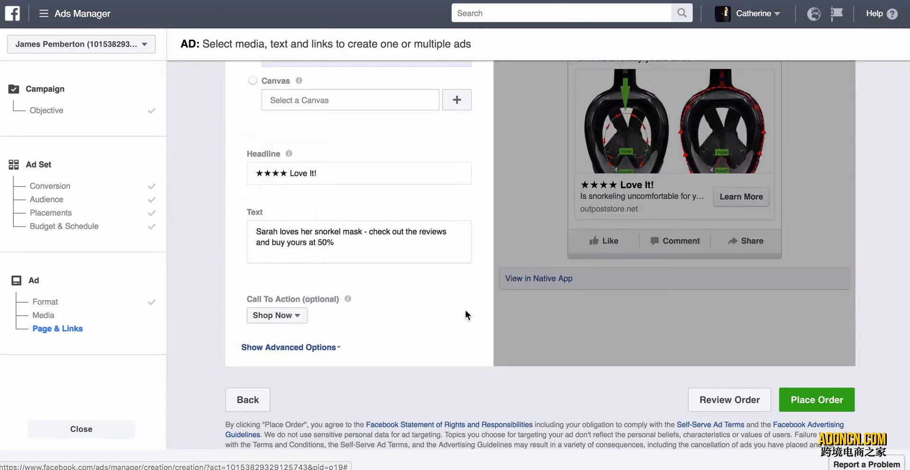
scroll(465, 310, down, 4)
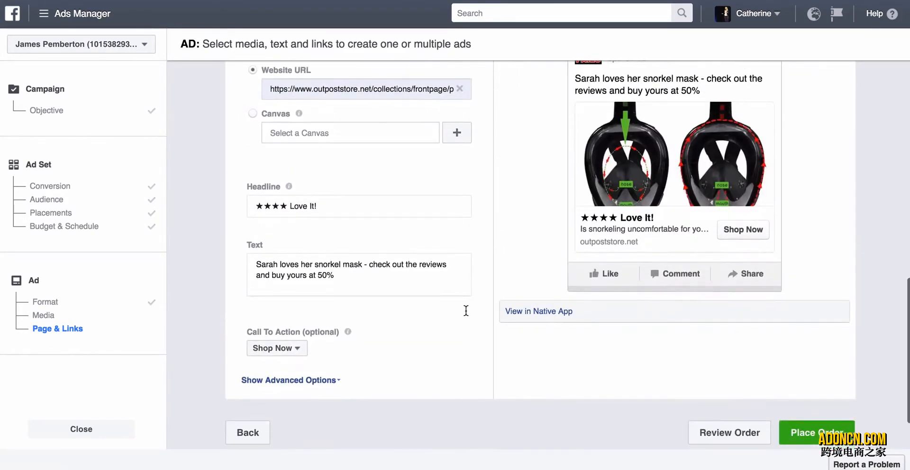
Review the finished ad's preview, place the order and continue past the order confirmation.
scroll(665, 172, up, 2)
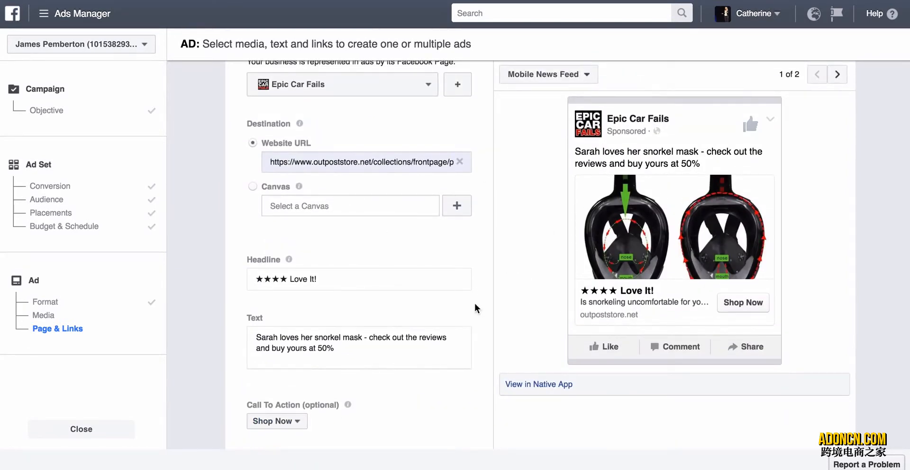
scroll(474, 303, down, 1)
scroll(781, 292, down, 3)
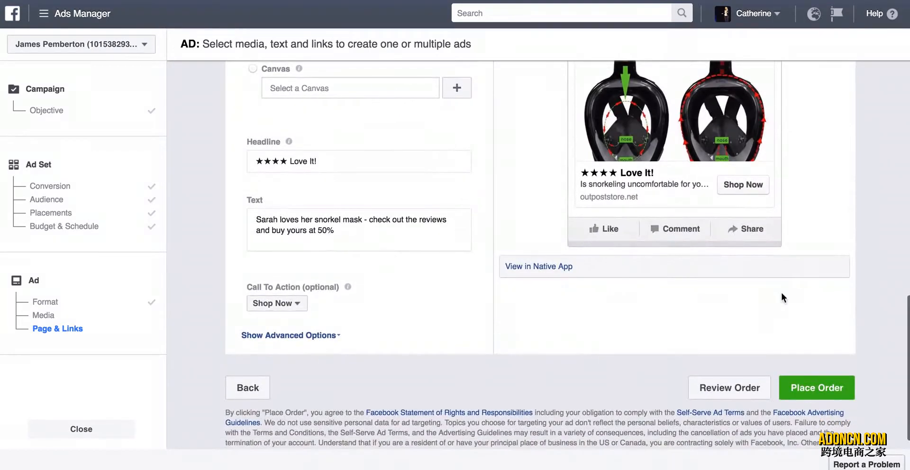
click(802, 383)
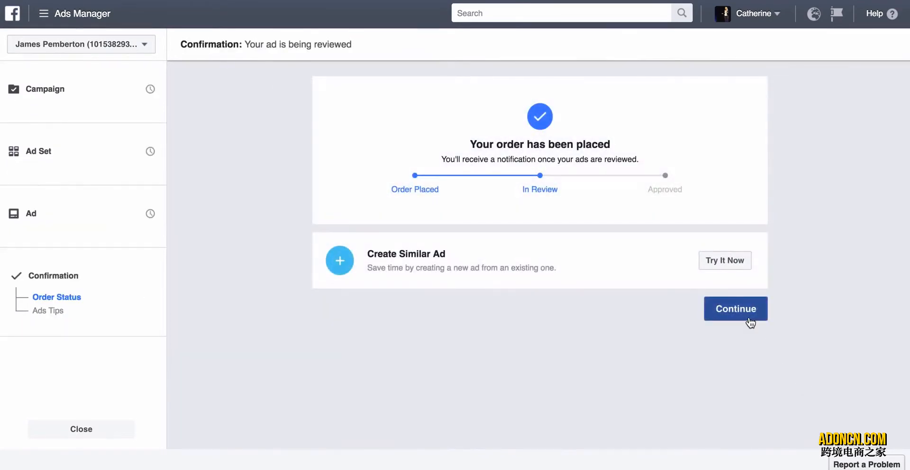
click(750, 321)
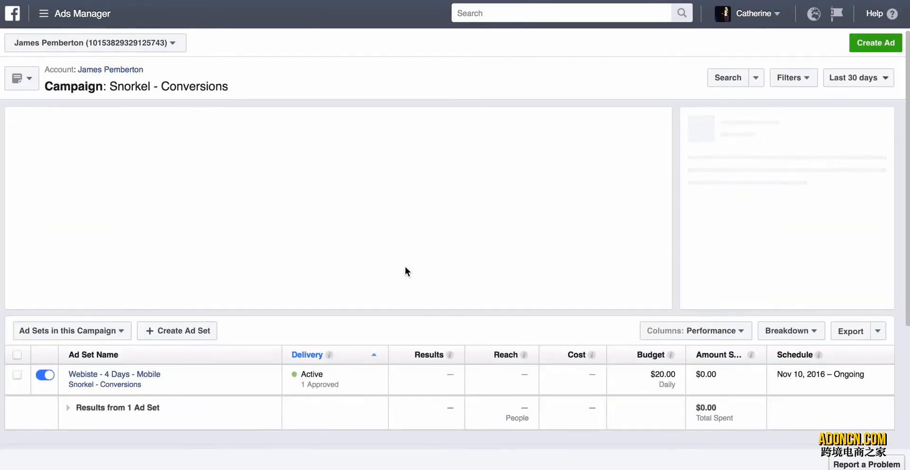
Rename the account's "Conversions" campaign to "Link Clicks" and save the change.
click(95, 70)
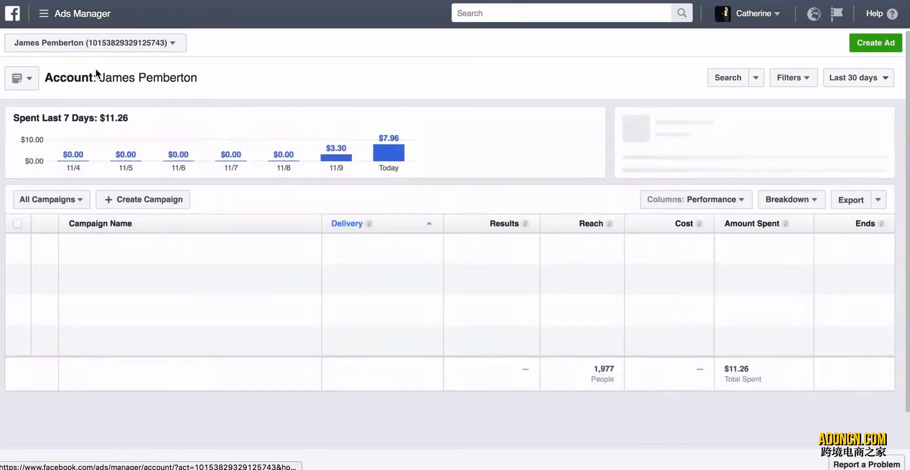
scroll(121, 249, down, 1)
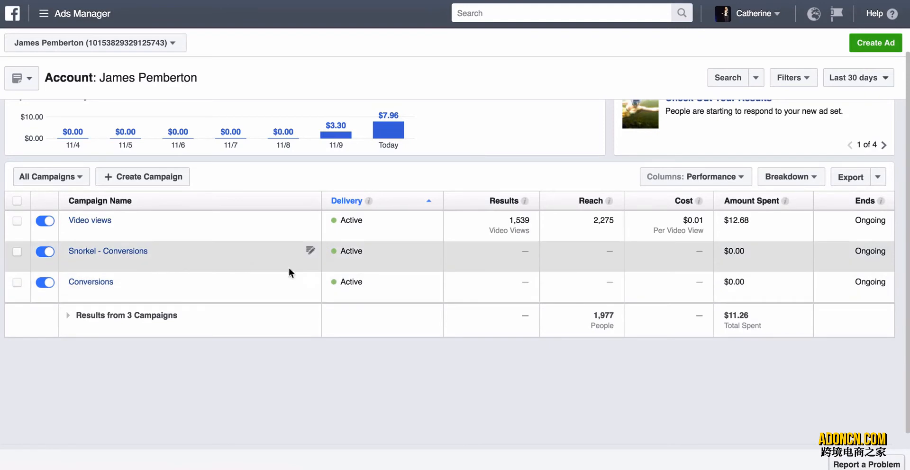
click(310, 281)
click(273, 299)
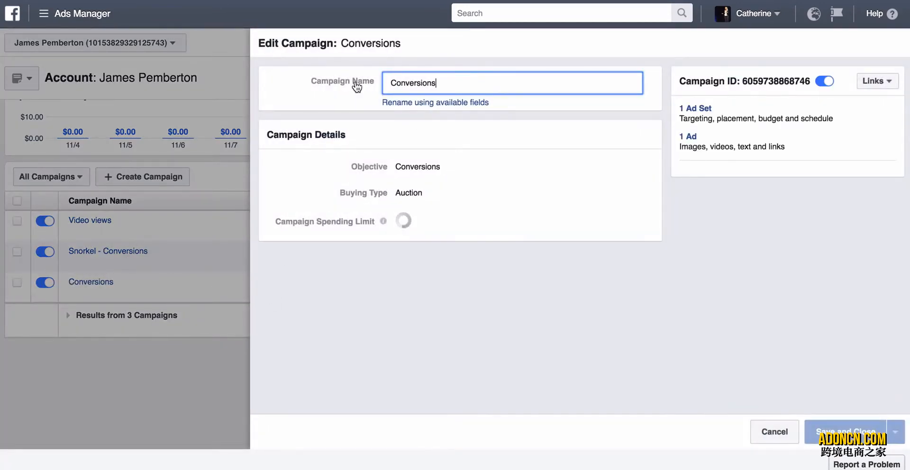
key(BackSpace)
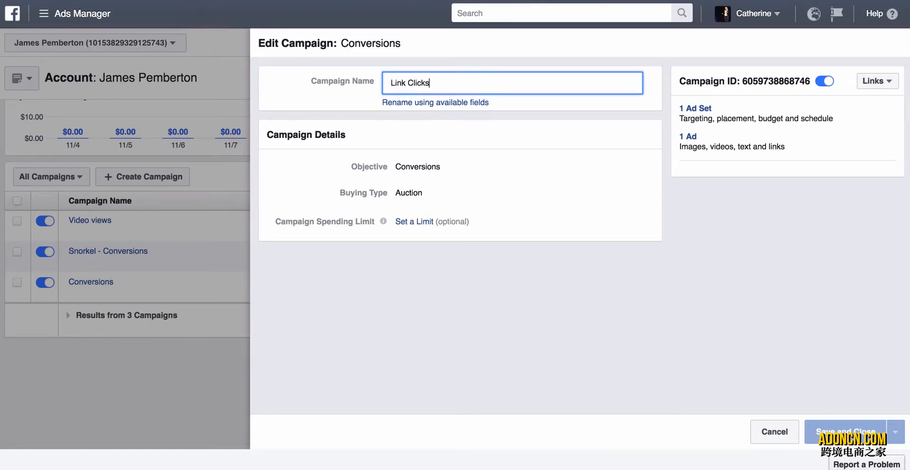
click(845, 432)
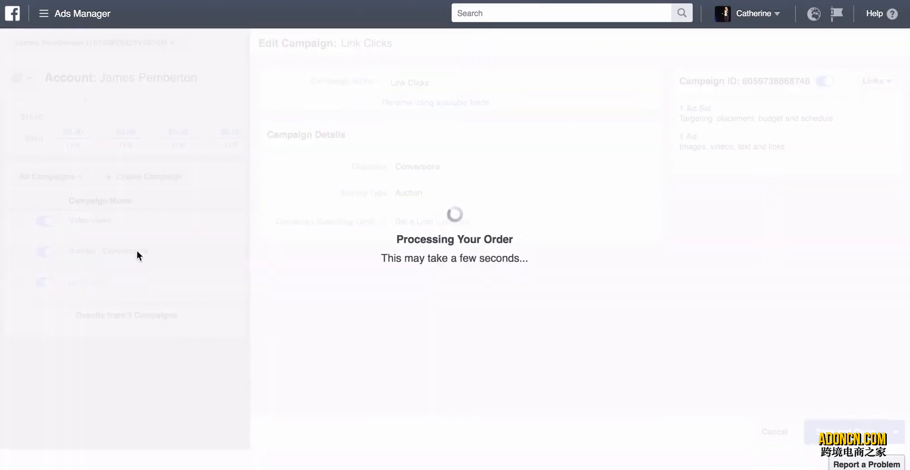
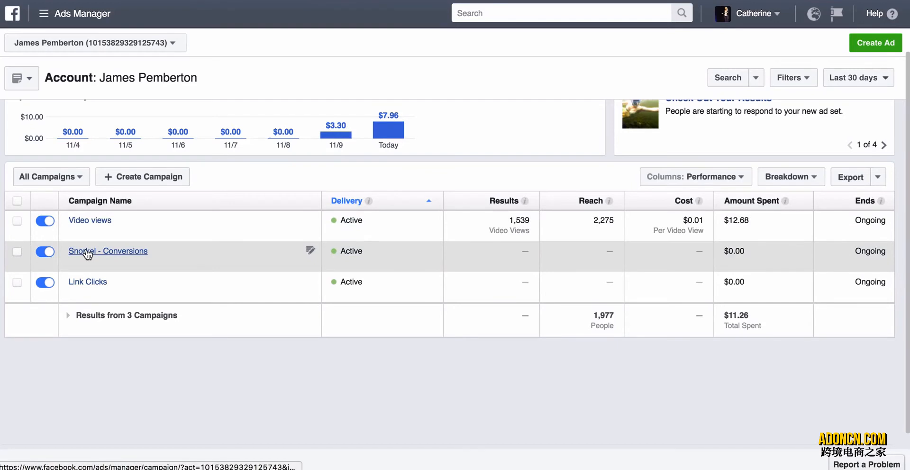
Open the "Snorkel - Conversions" campaign and create a similar ad set from "Webiste - 4 Days - Mobile".
click(88, 254)
scroll(101, 281, down, 3)
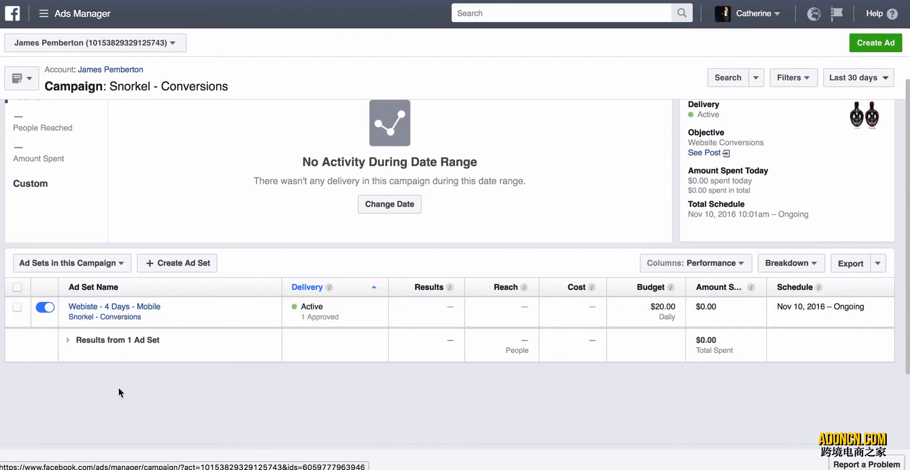
click(17, 308)
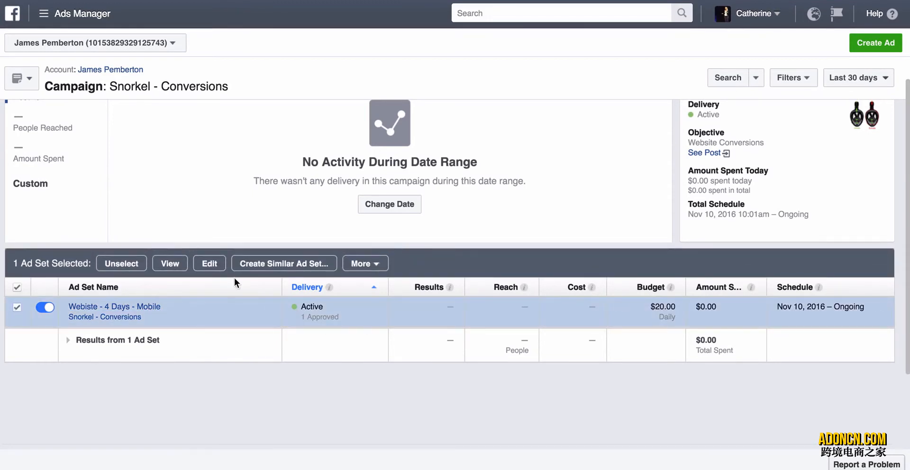
click(253, 266)
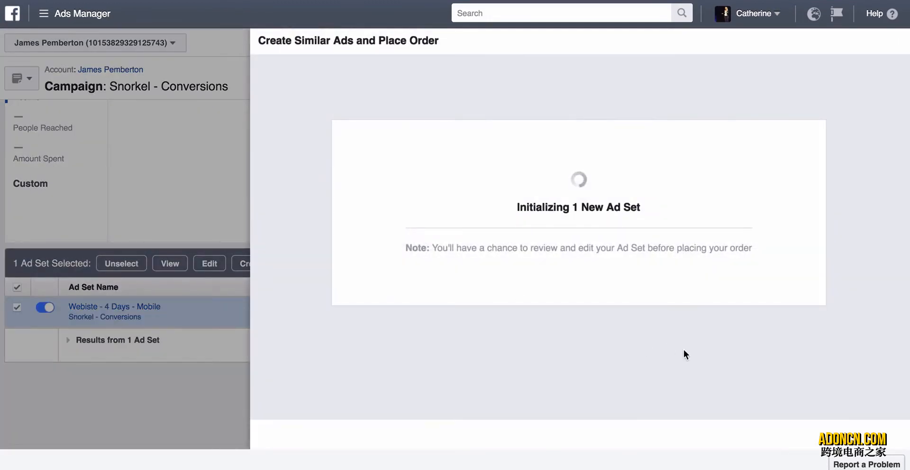
Edit the copied ad set to exclude "Snorkel Retargeting - 4 Days" and include "Snorkel Retargeting - 14 Days", and save it.
click(822, 142)
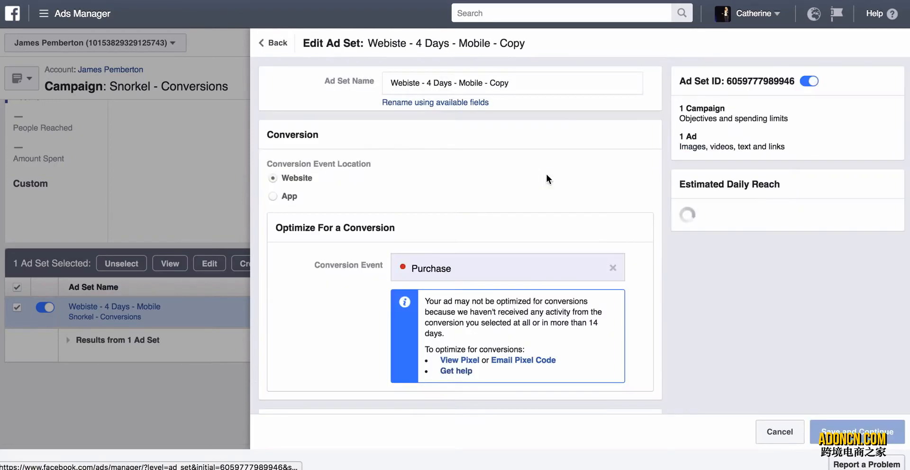
scroll(356, 394, down, 1)
scroll(355, 393, down, 7)
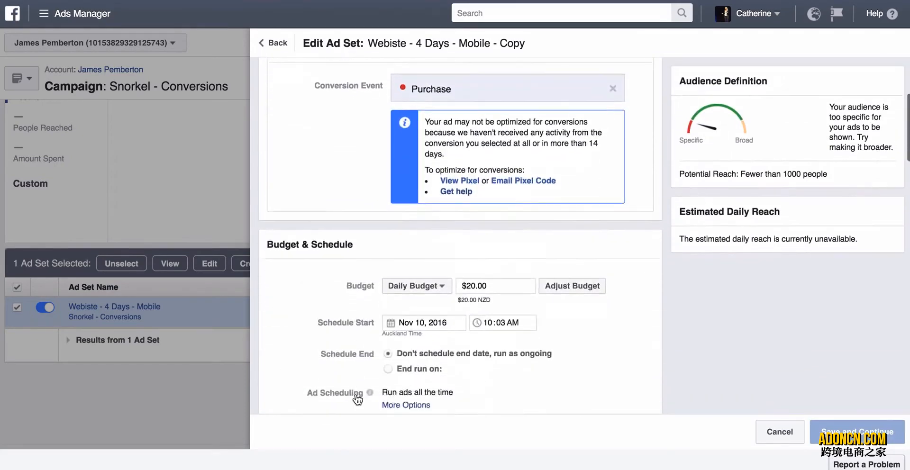
scroll(356, 394, down, 2)
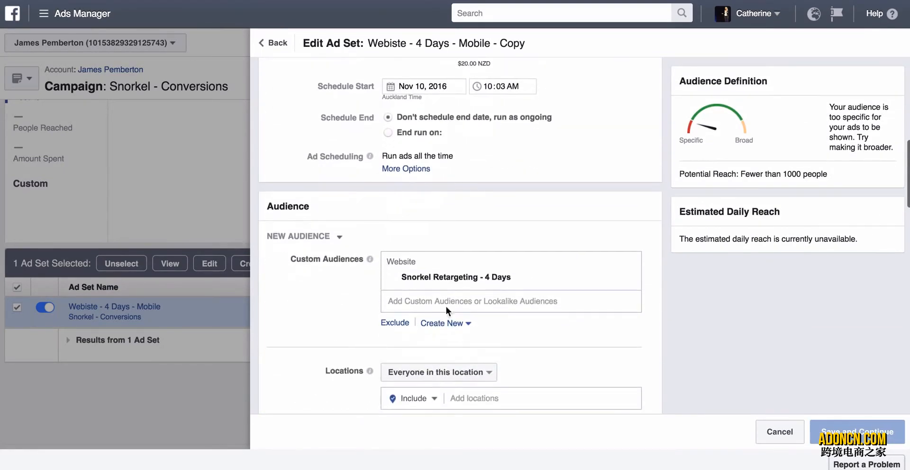
click(615, 279)
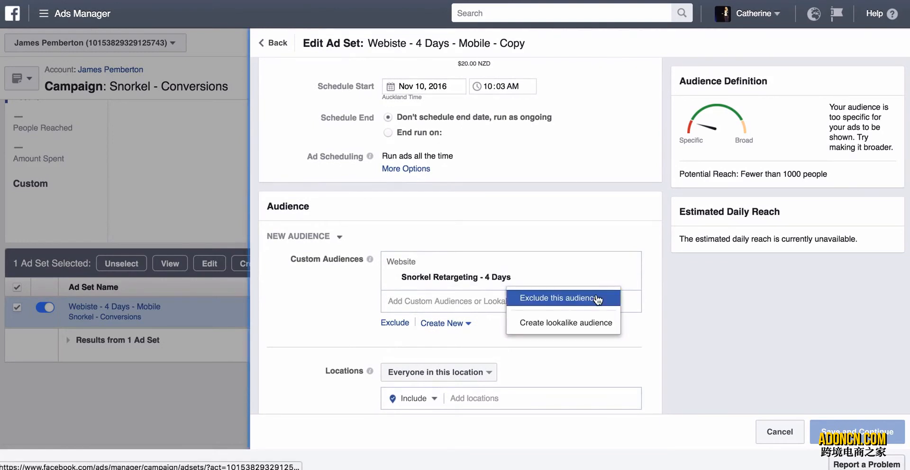
click(595, 298)
click(549, 278)
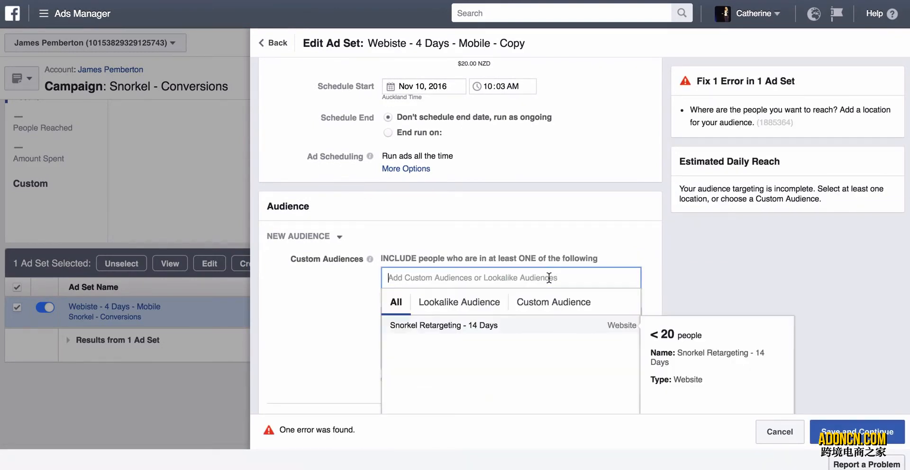
click(514, 326)
scroll(326, 305, down, 3)
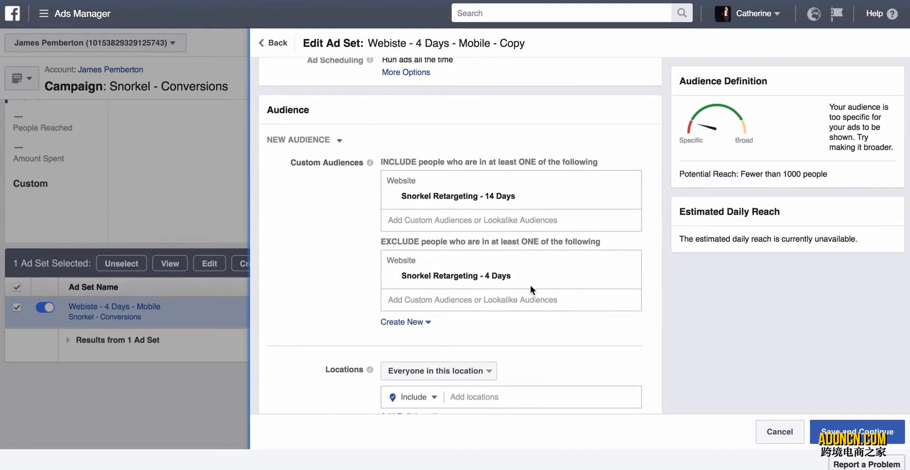
scroll(356, 313, down, 8)
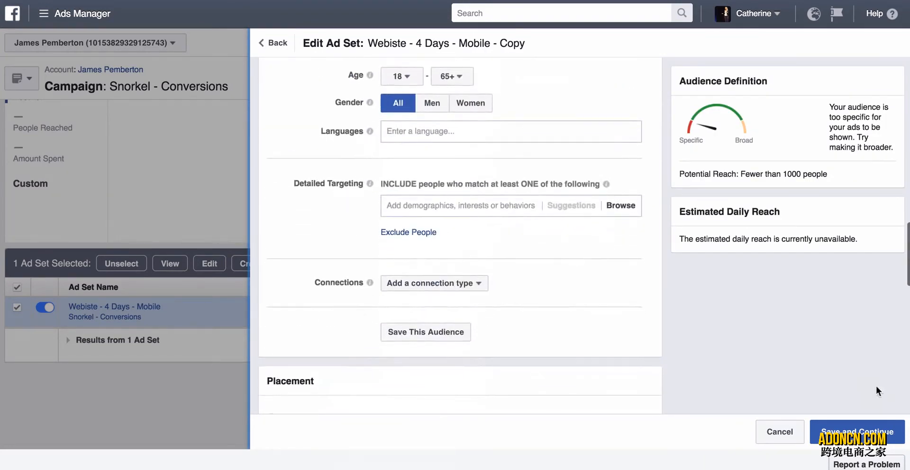
click(853, 432)
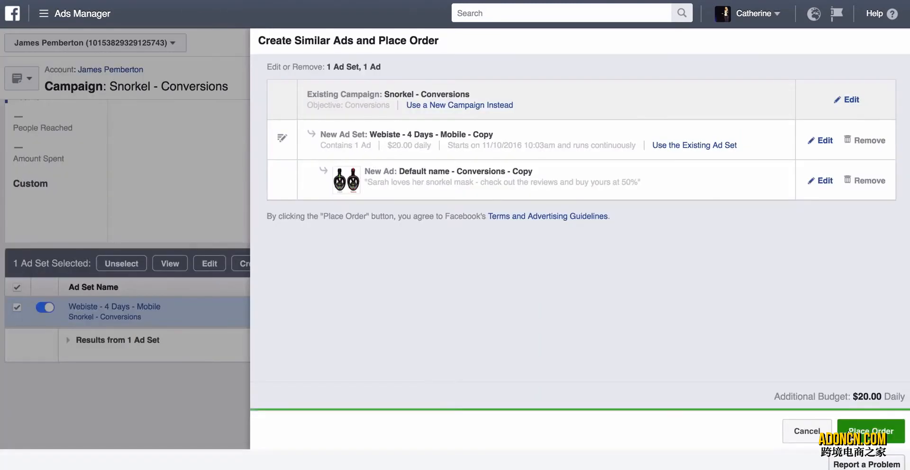
Open the copied ad and review its image, destination URL, text, headline, call to action and mobile preview.
click(822, 180)
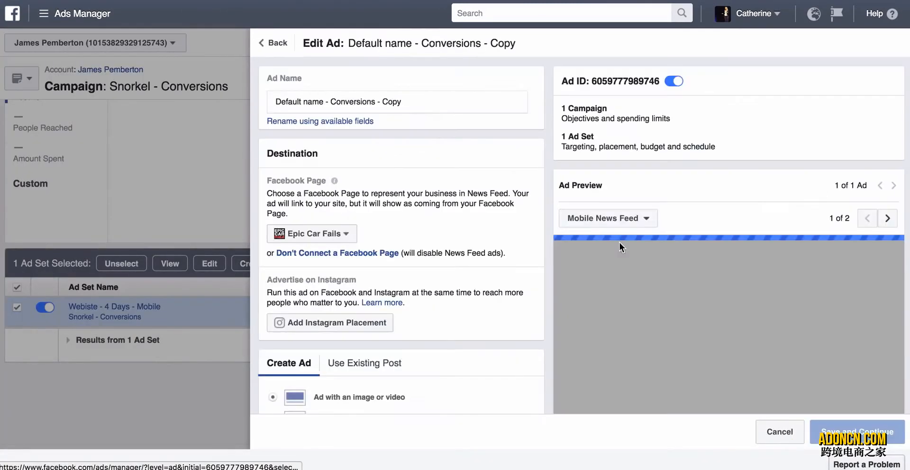
scroll(493, 371, down, 7)
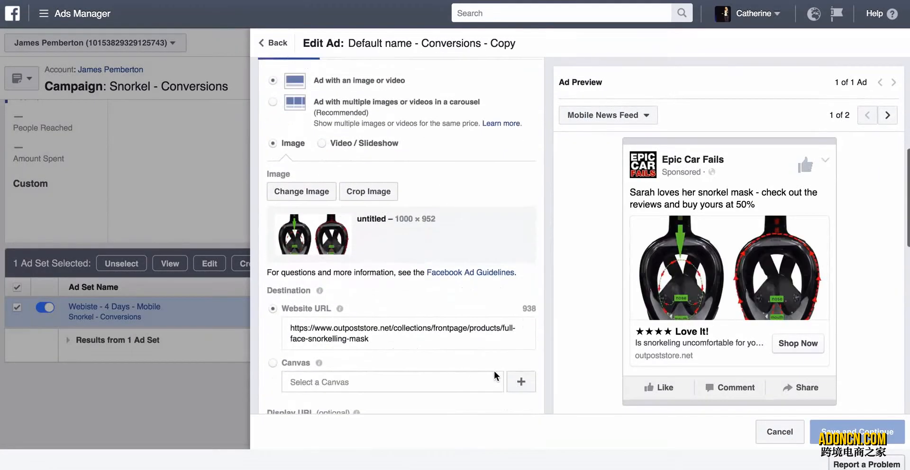
scroll(494, 370, down, 1)
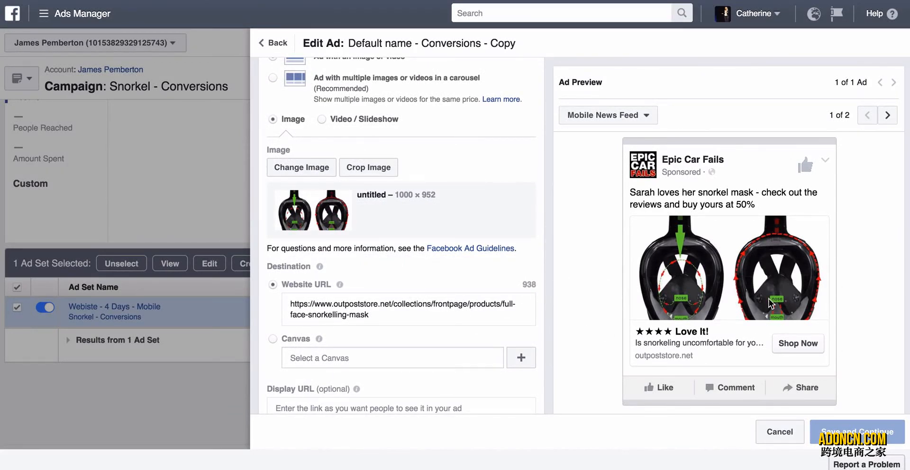
scroll(379, 311, down, 3)
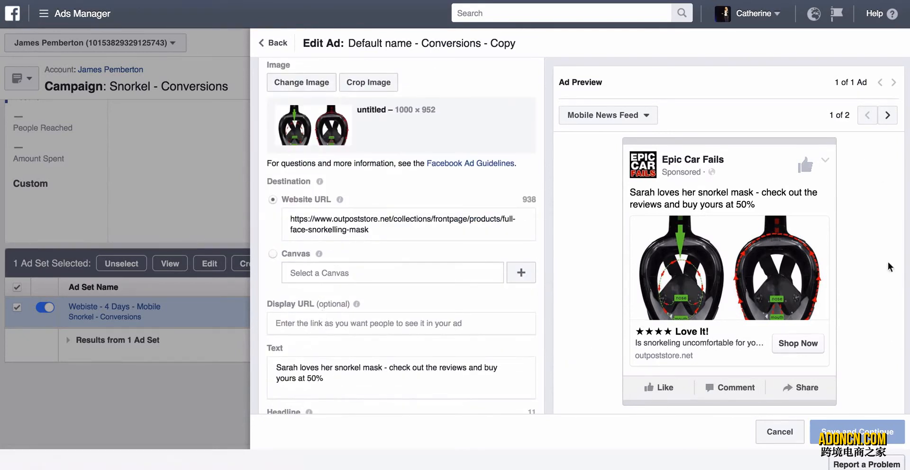
scroll(488, 318, down, 1)
scroll(488, 317, down, 2)
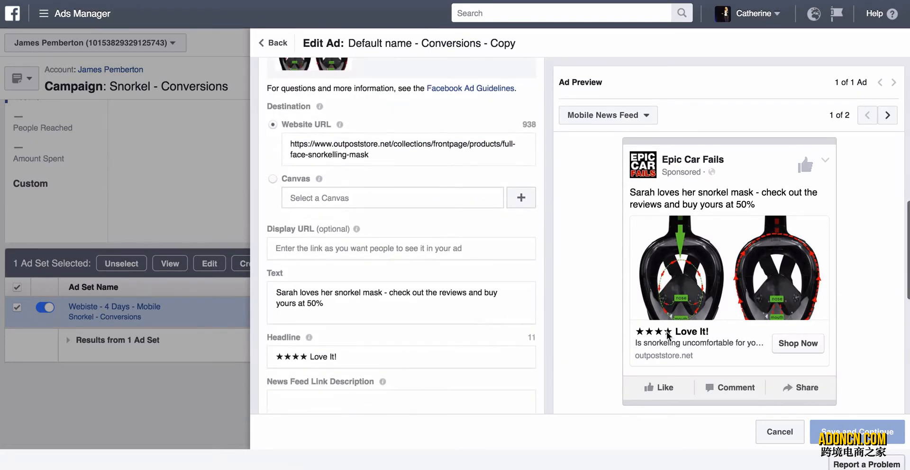
scroll(439, 257, down, 2)
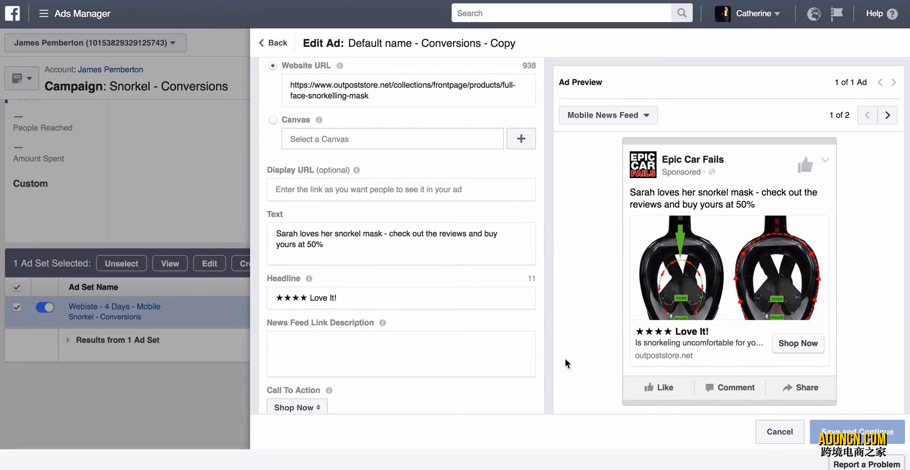
scroll(453, 307, down, 1)
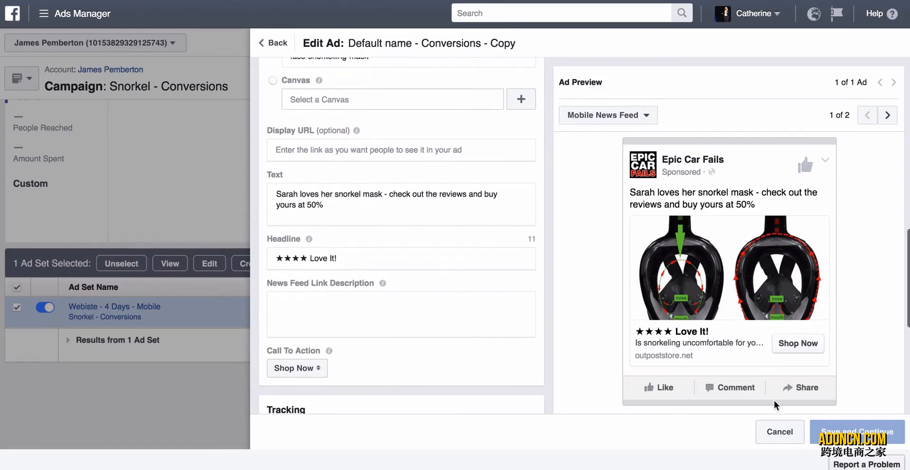
Leave the copied ad's editor without changes and place the order for the similar ad set.
click(787, 432)
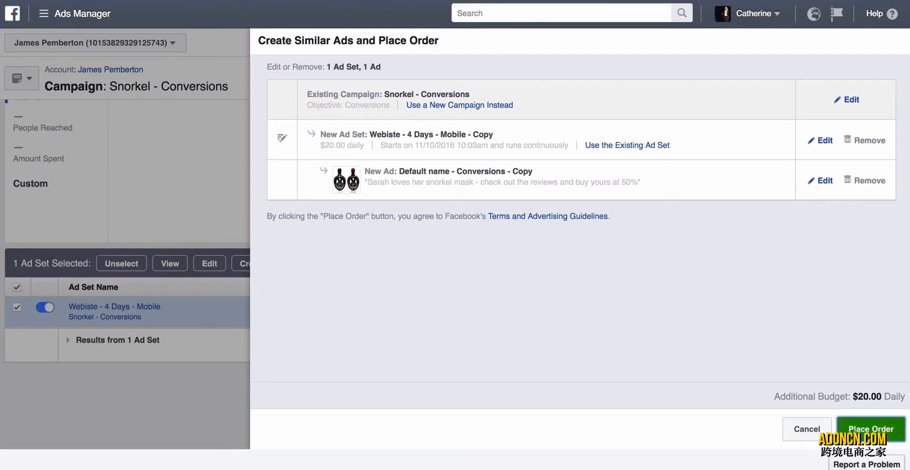
click(853, 433)
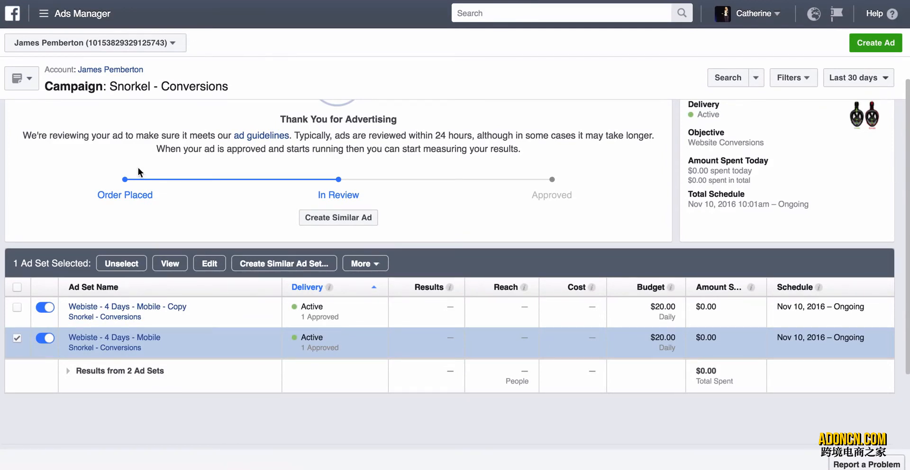
Return to the account's campaign list and delete the "Snorkel - Conversions" campaign.
click(113, 69)
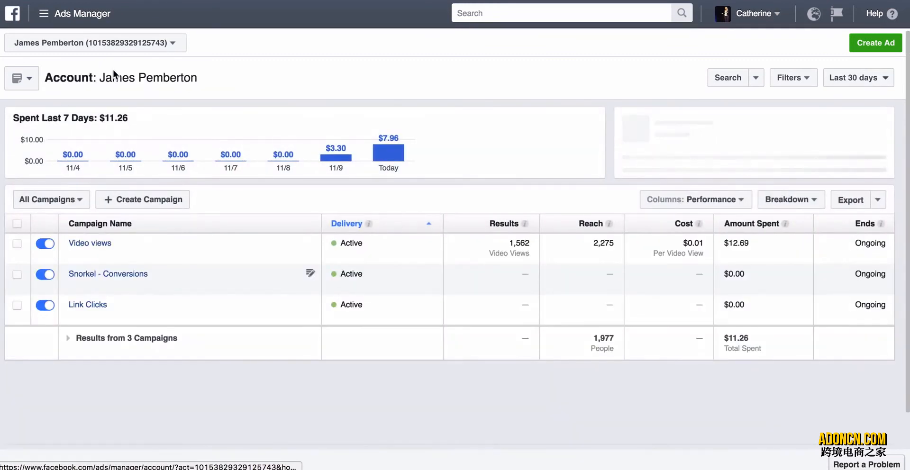
click(17, 275)
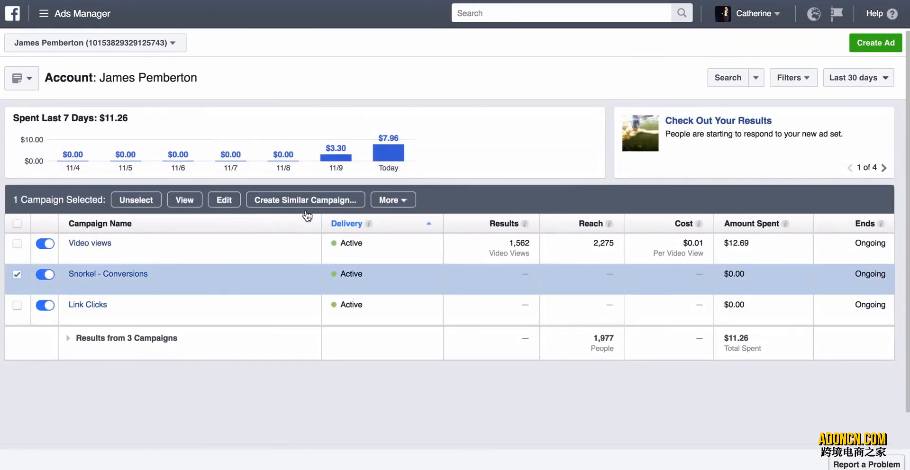
click(387, 201)
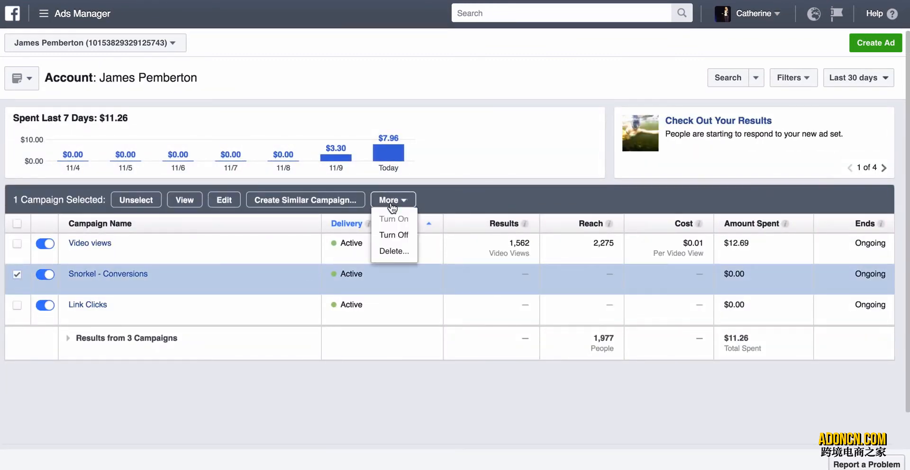
click(393, 251)
click(578, 205)
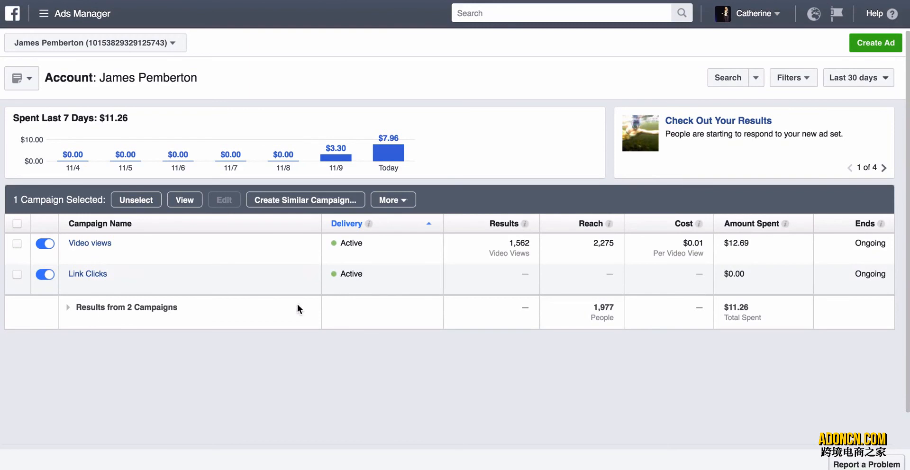
Rename the "Link Clicks" campaign to "Conversions" and save the change.
click(309, 273)
click(300, 290)
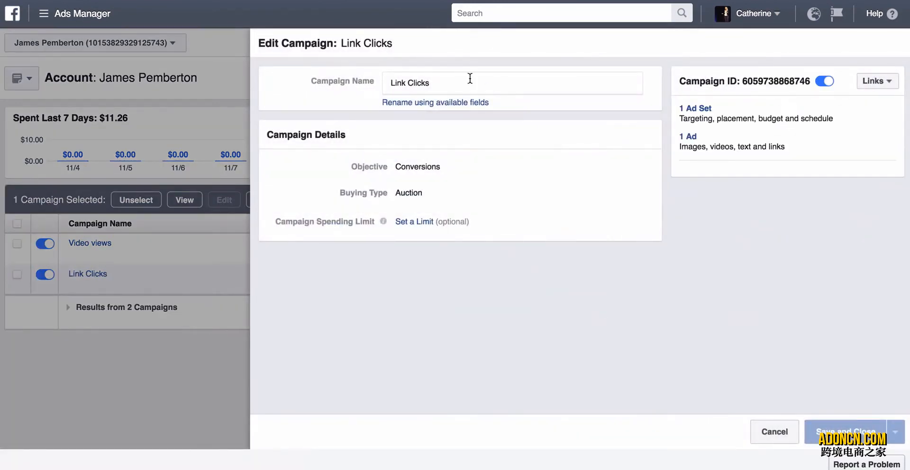
click(333, 87)
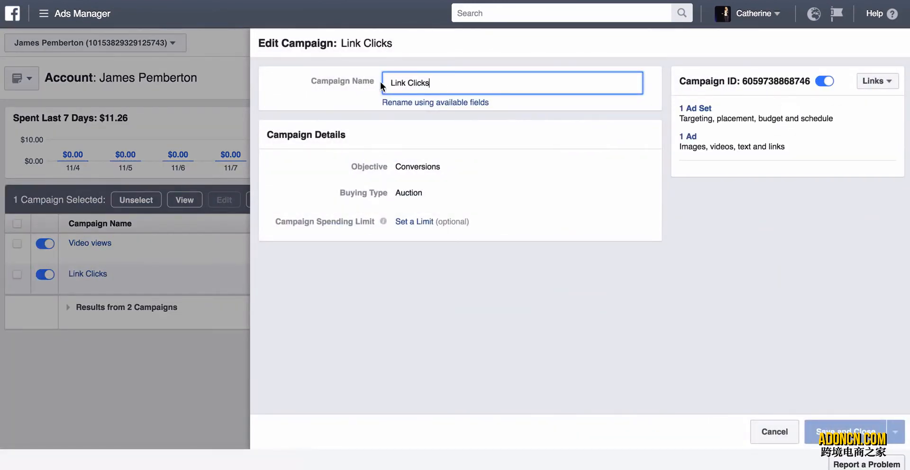
key(BackSpace)
key(BackSpace)
key(BackSpace)
key(BackSpace)
key(BackSpace)
click(845, 432)
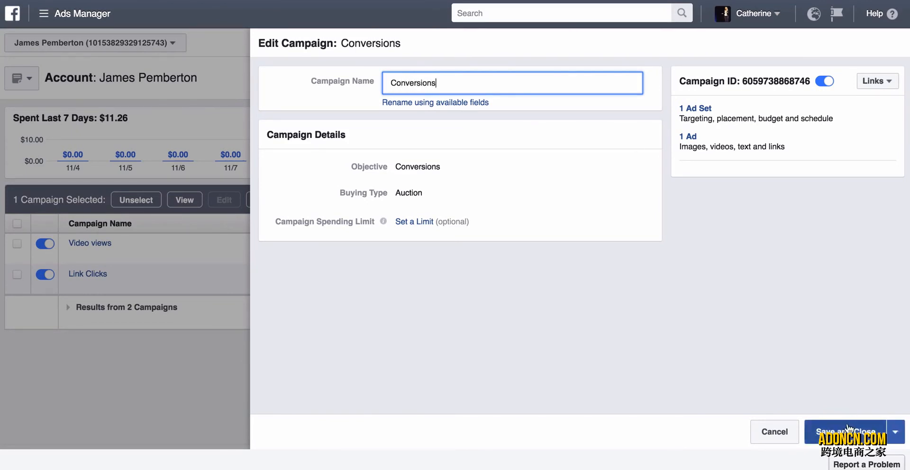